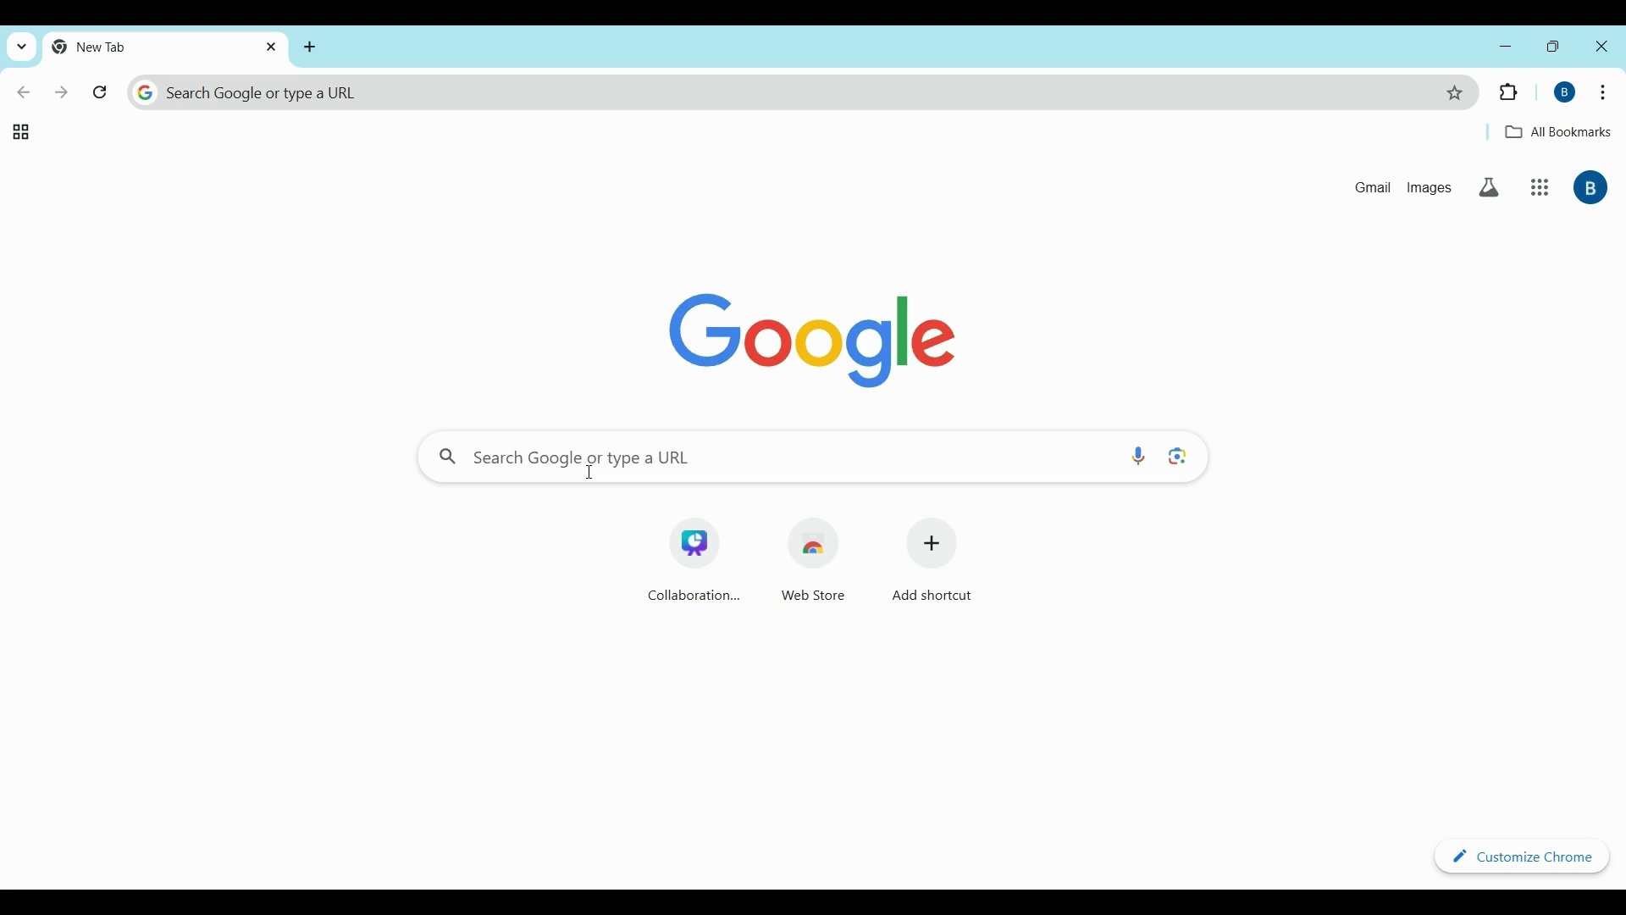
Search Google for "filetype:pdf cybersecurity" and look through the PDF results
click(590, 472)
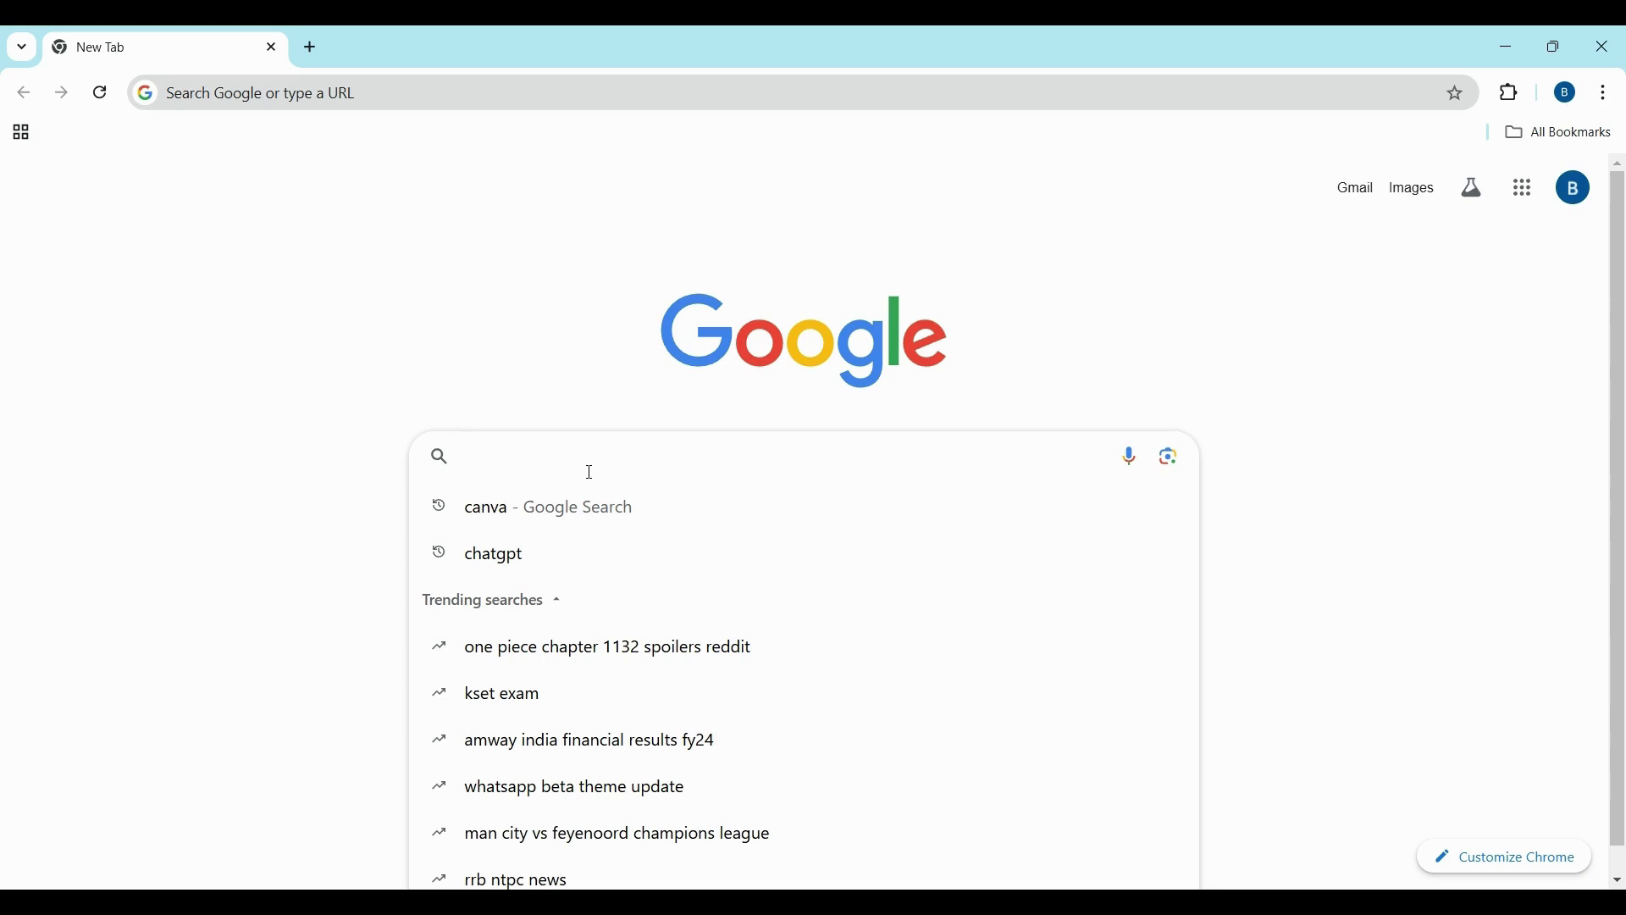
text(fi)
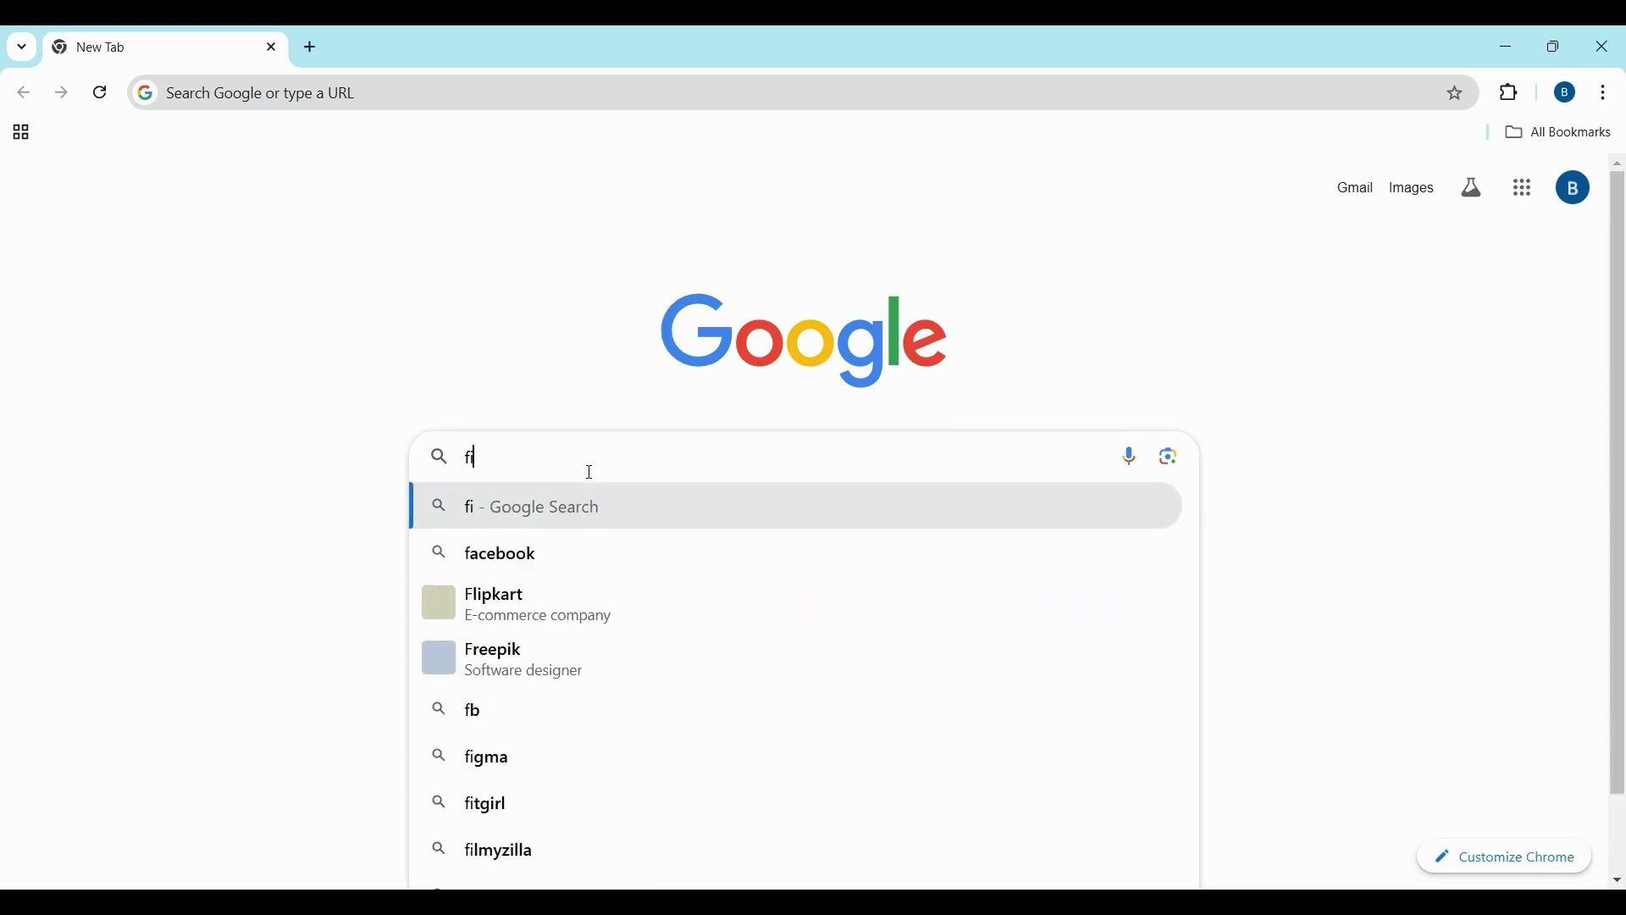
text(letype:)
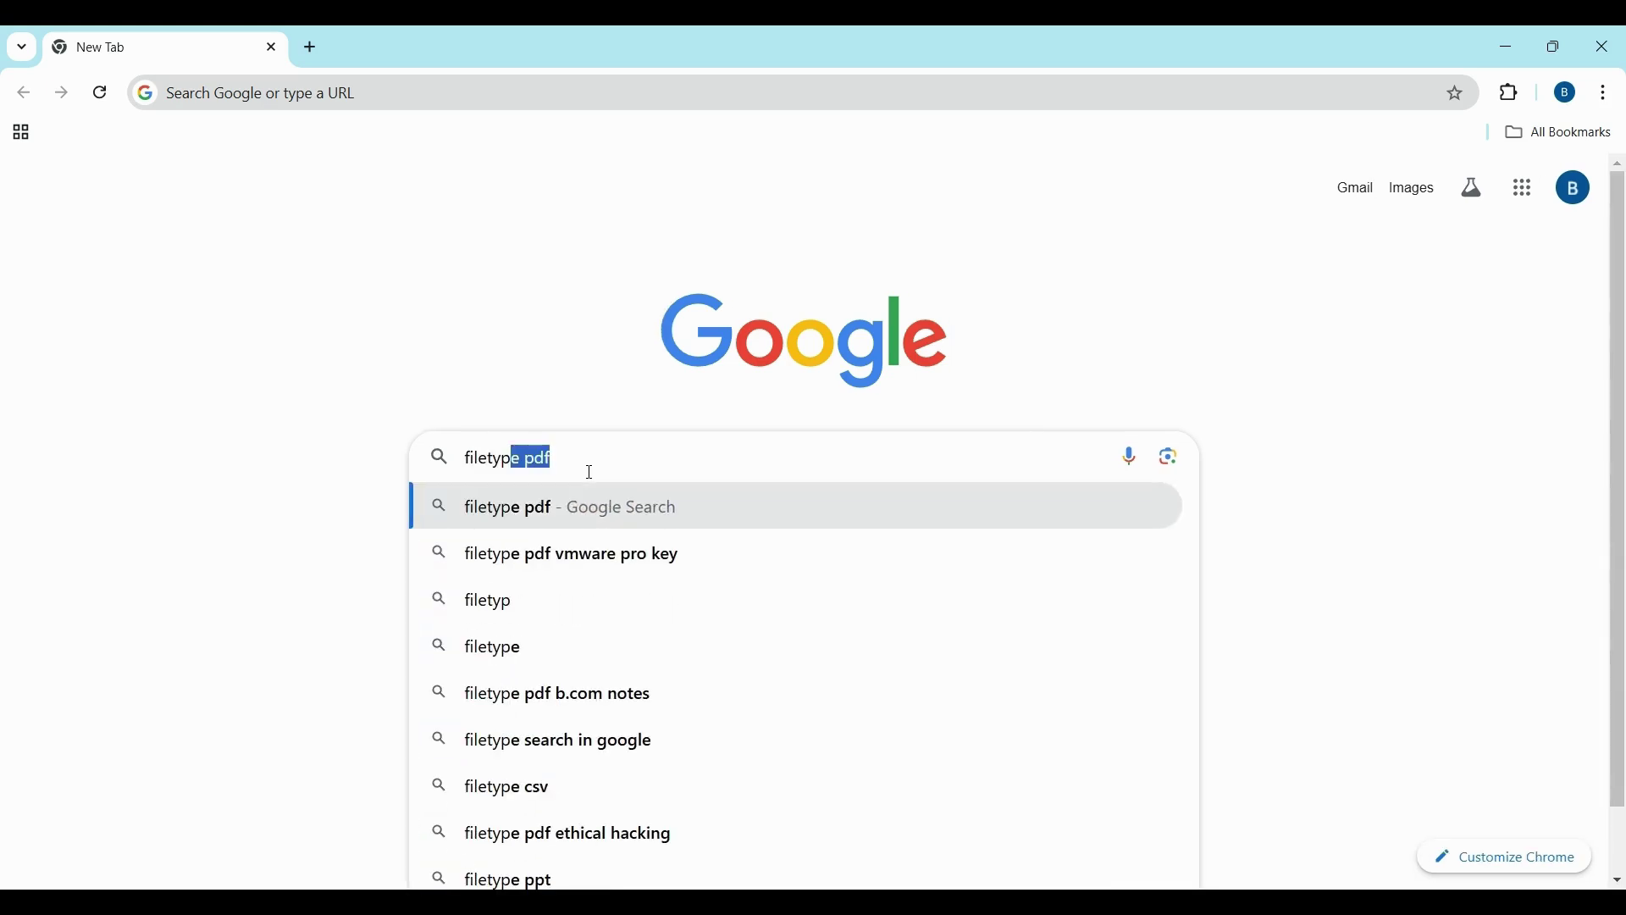
key(BackSpace)
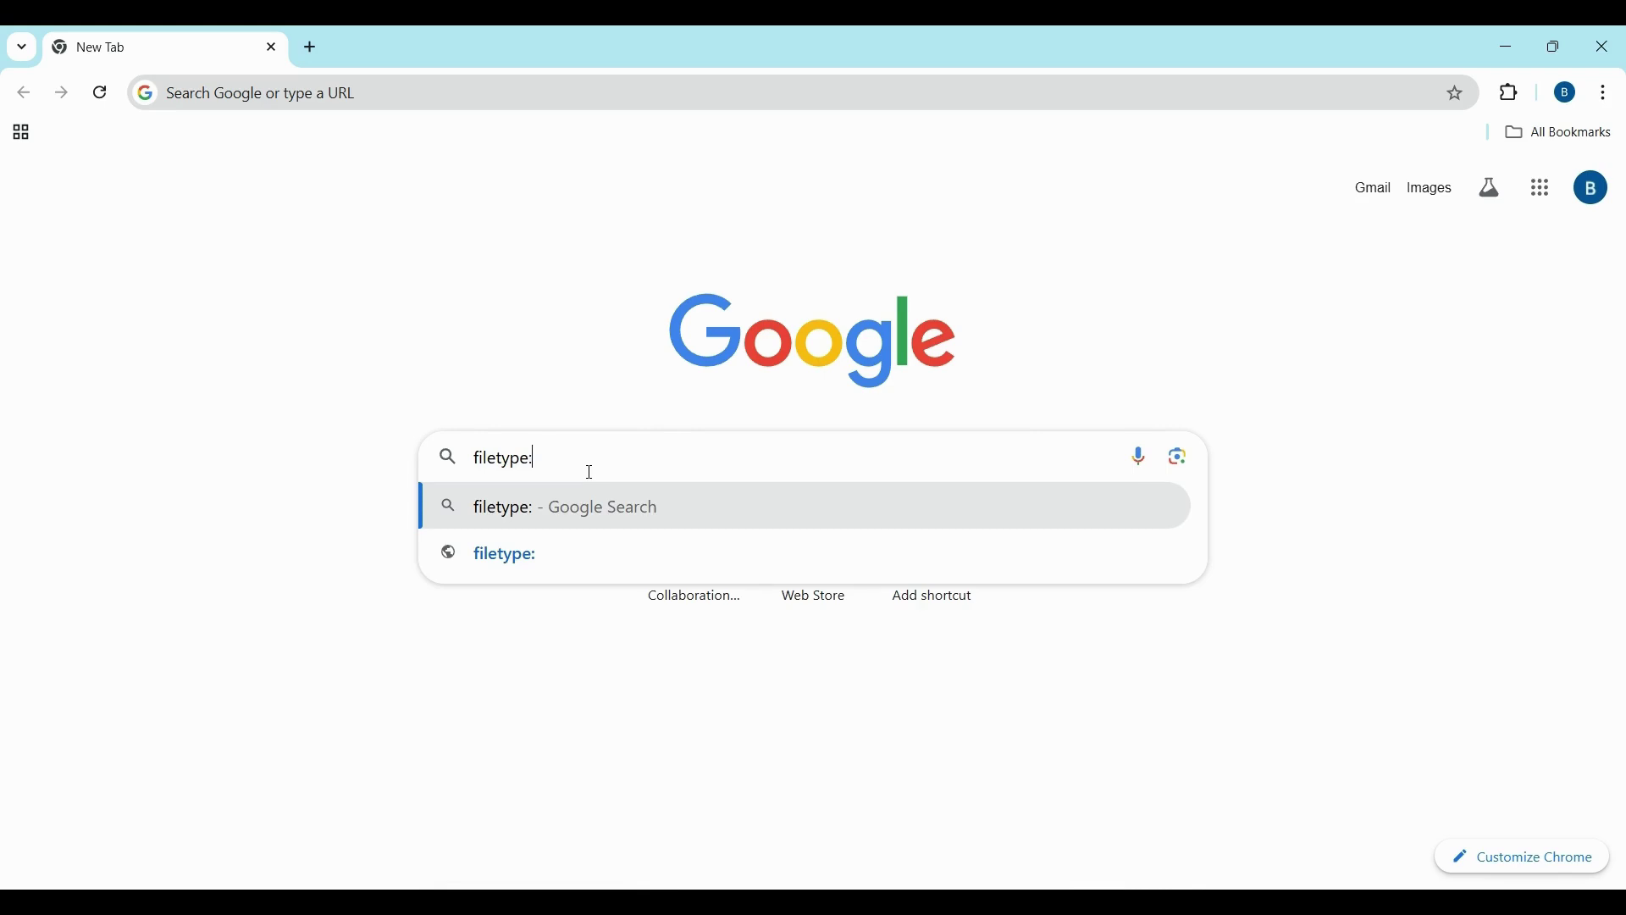
text(pdf)
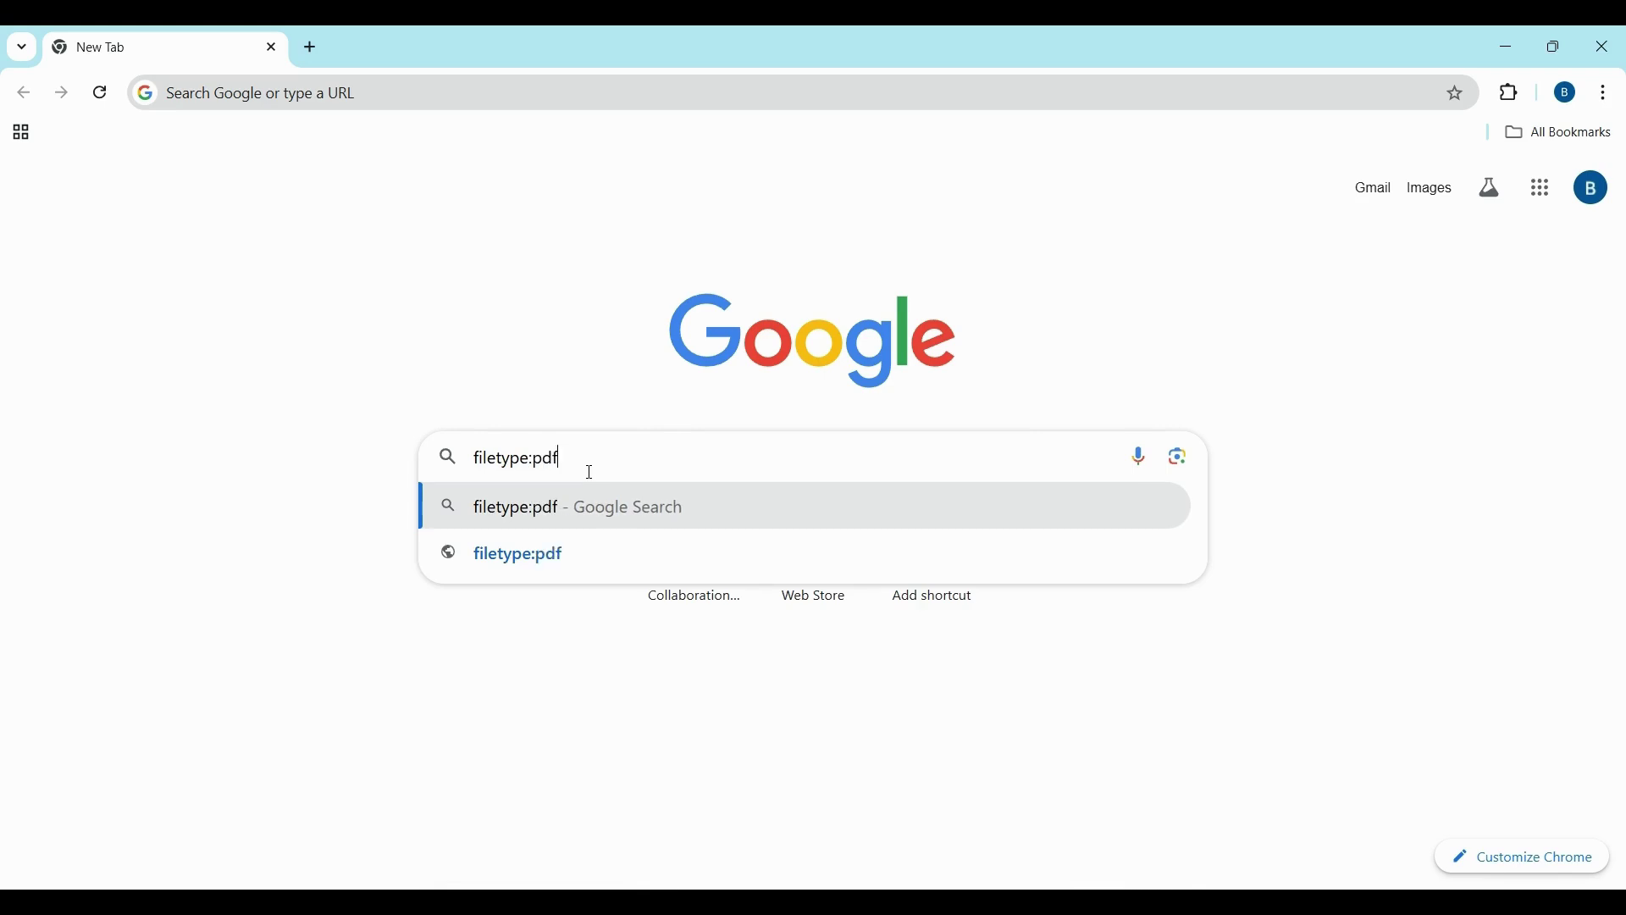
text( cybersecurity)
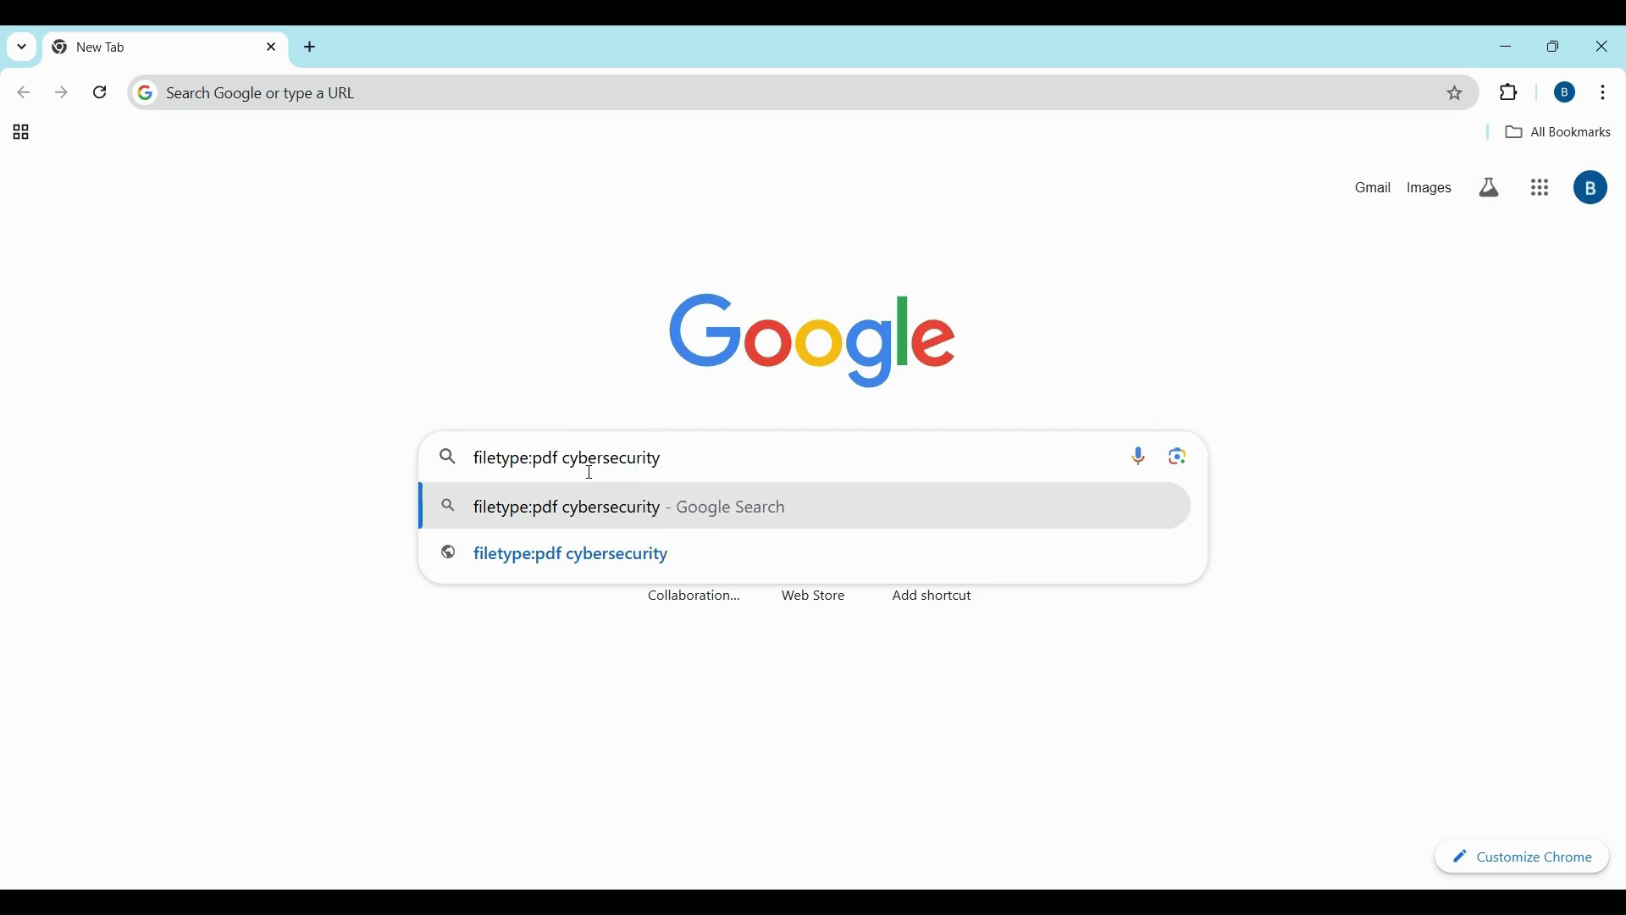
key(Return)
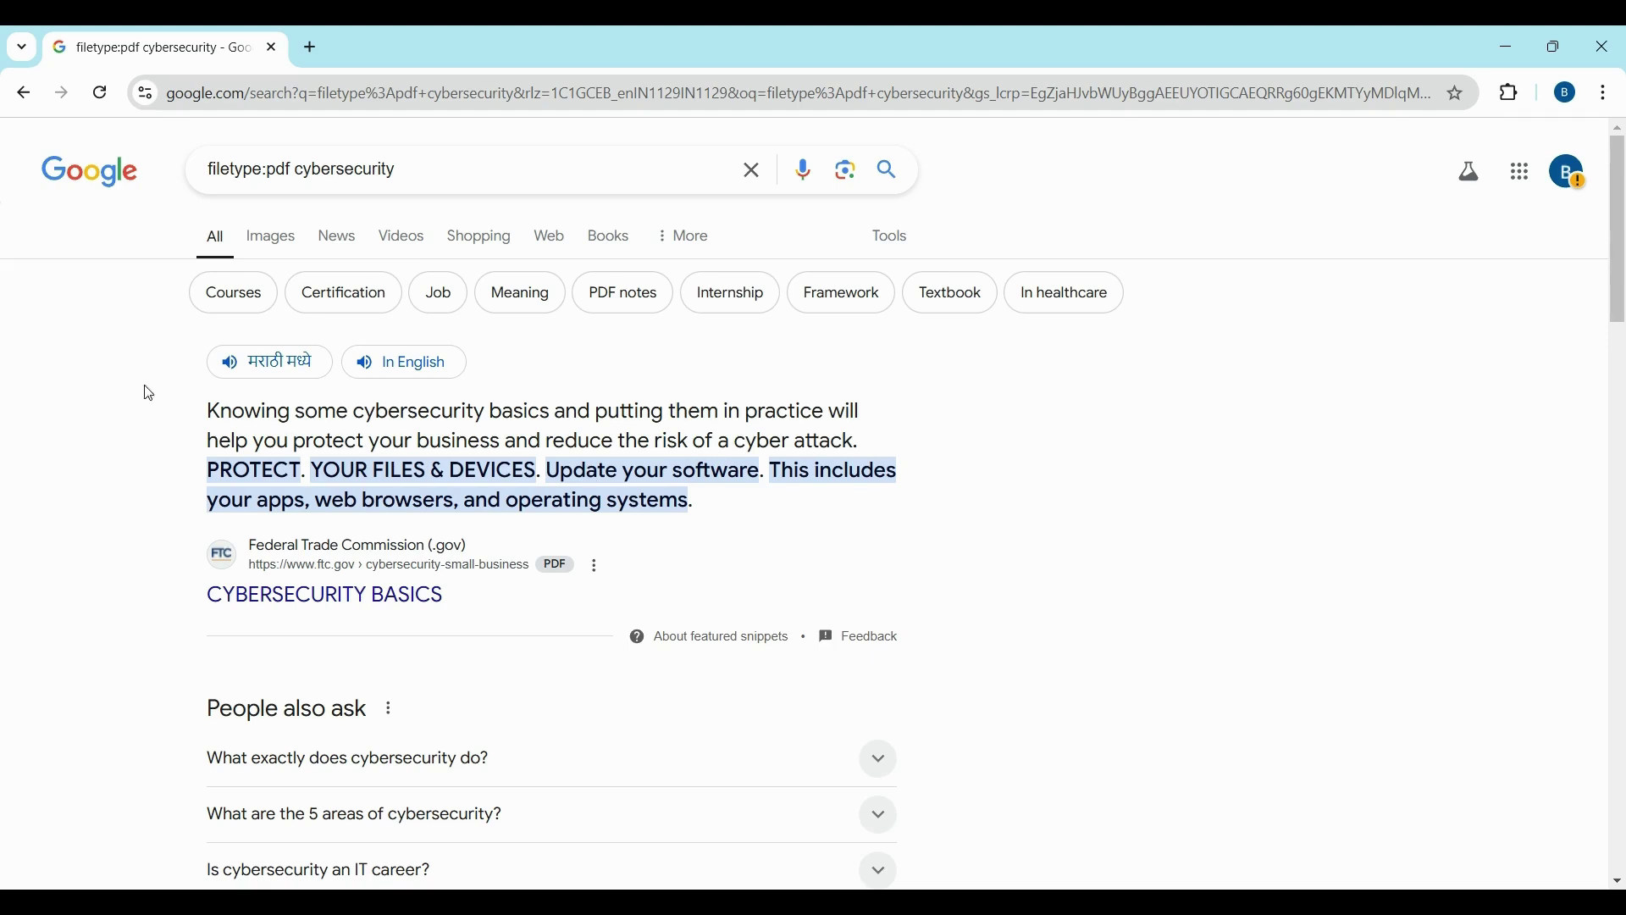
scroll(67, 546, down, 7)
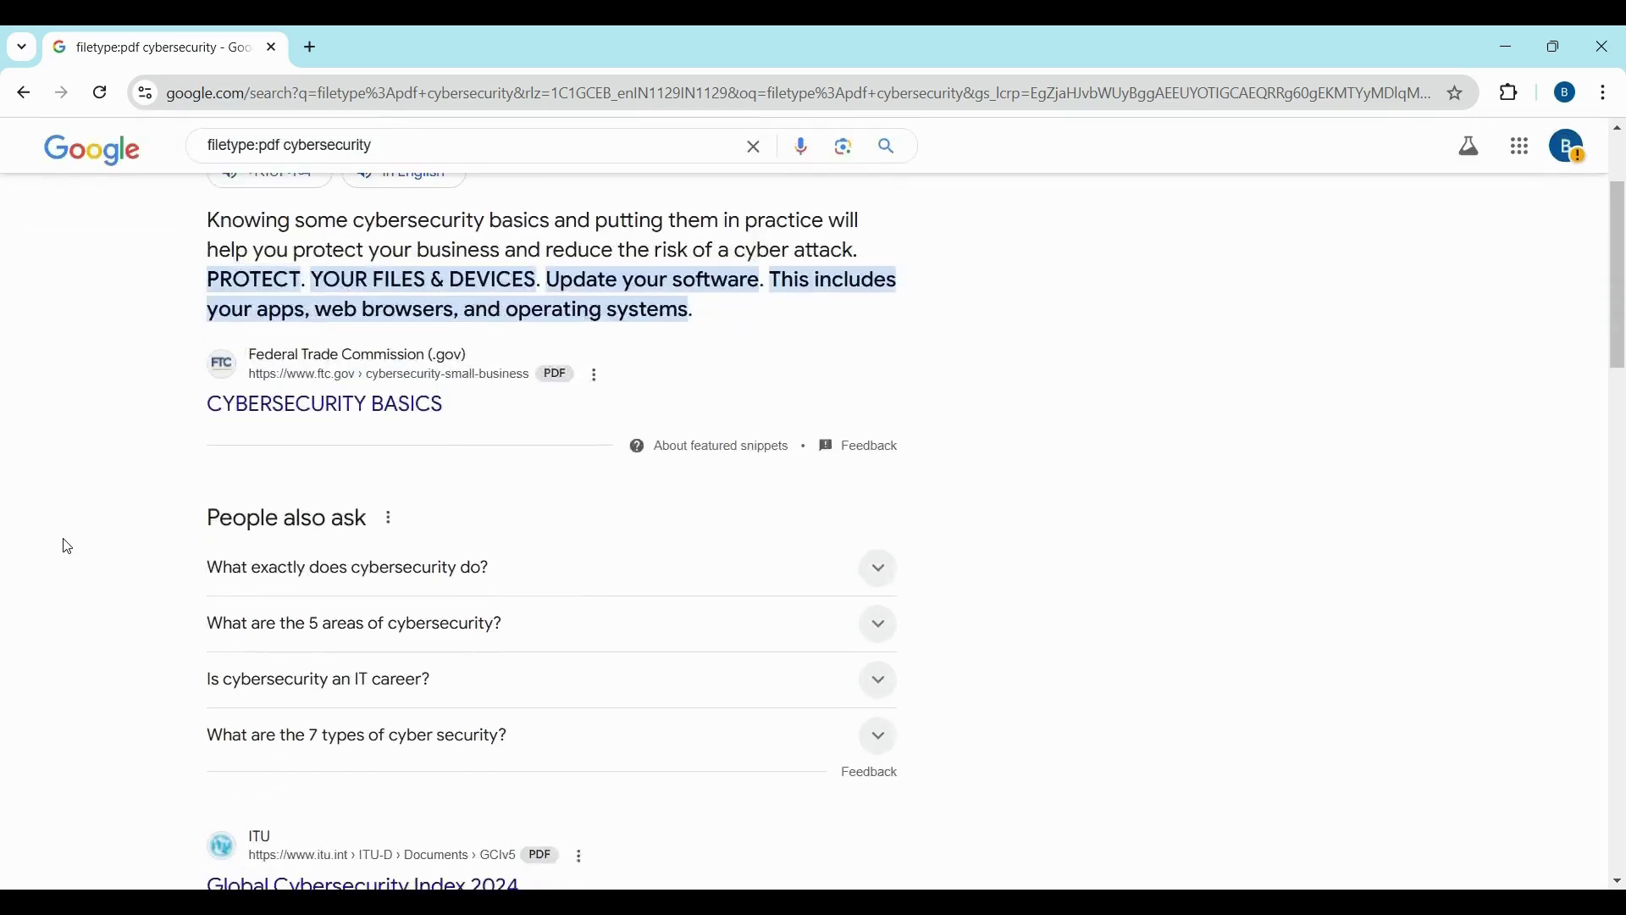
scroll(67, 547, down, 5)
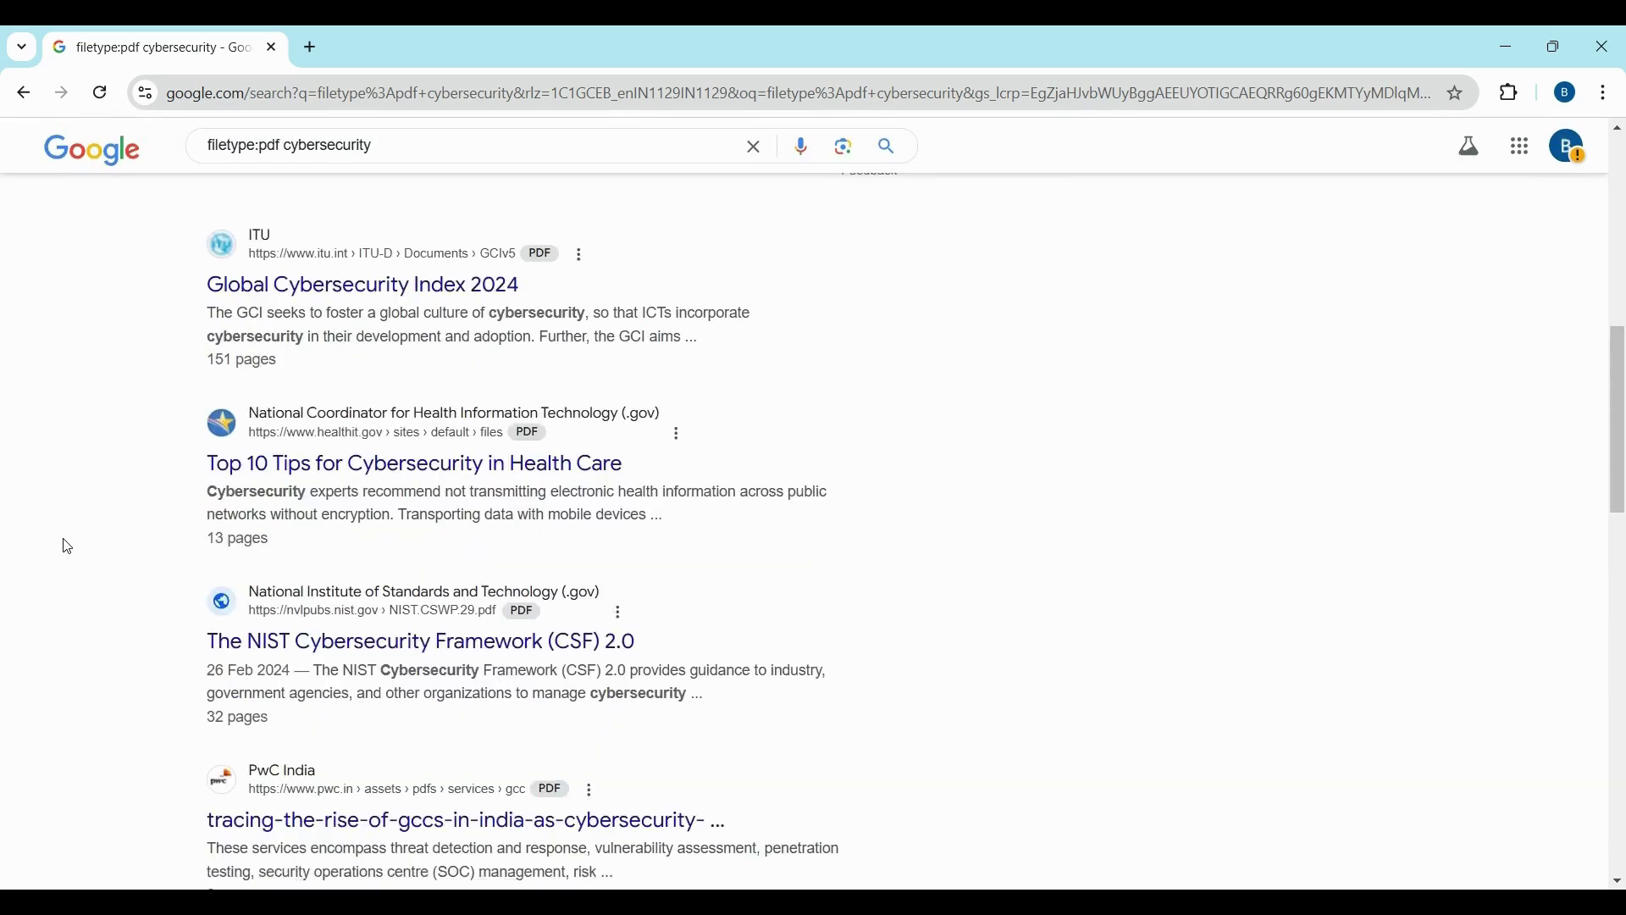
scroll(68, 546, down, 4)
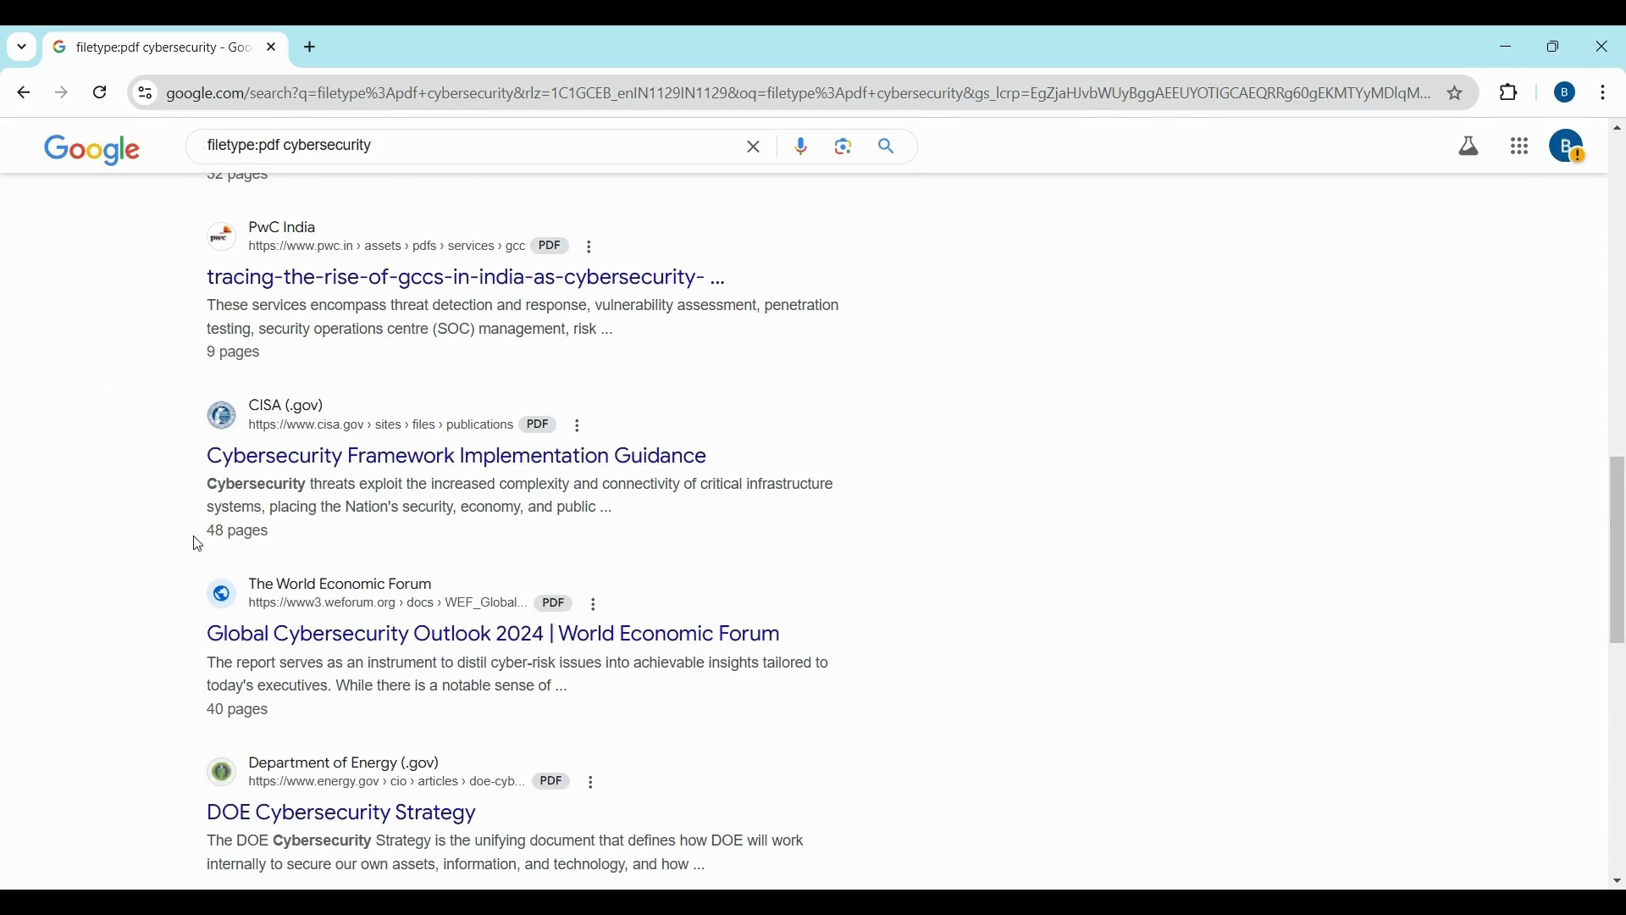
scroll(198, 544, up, 15)
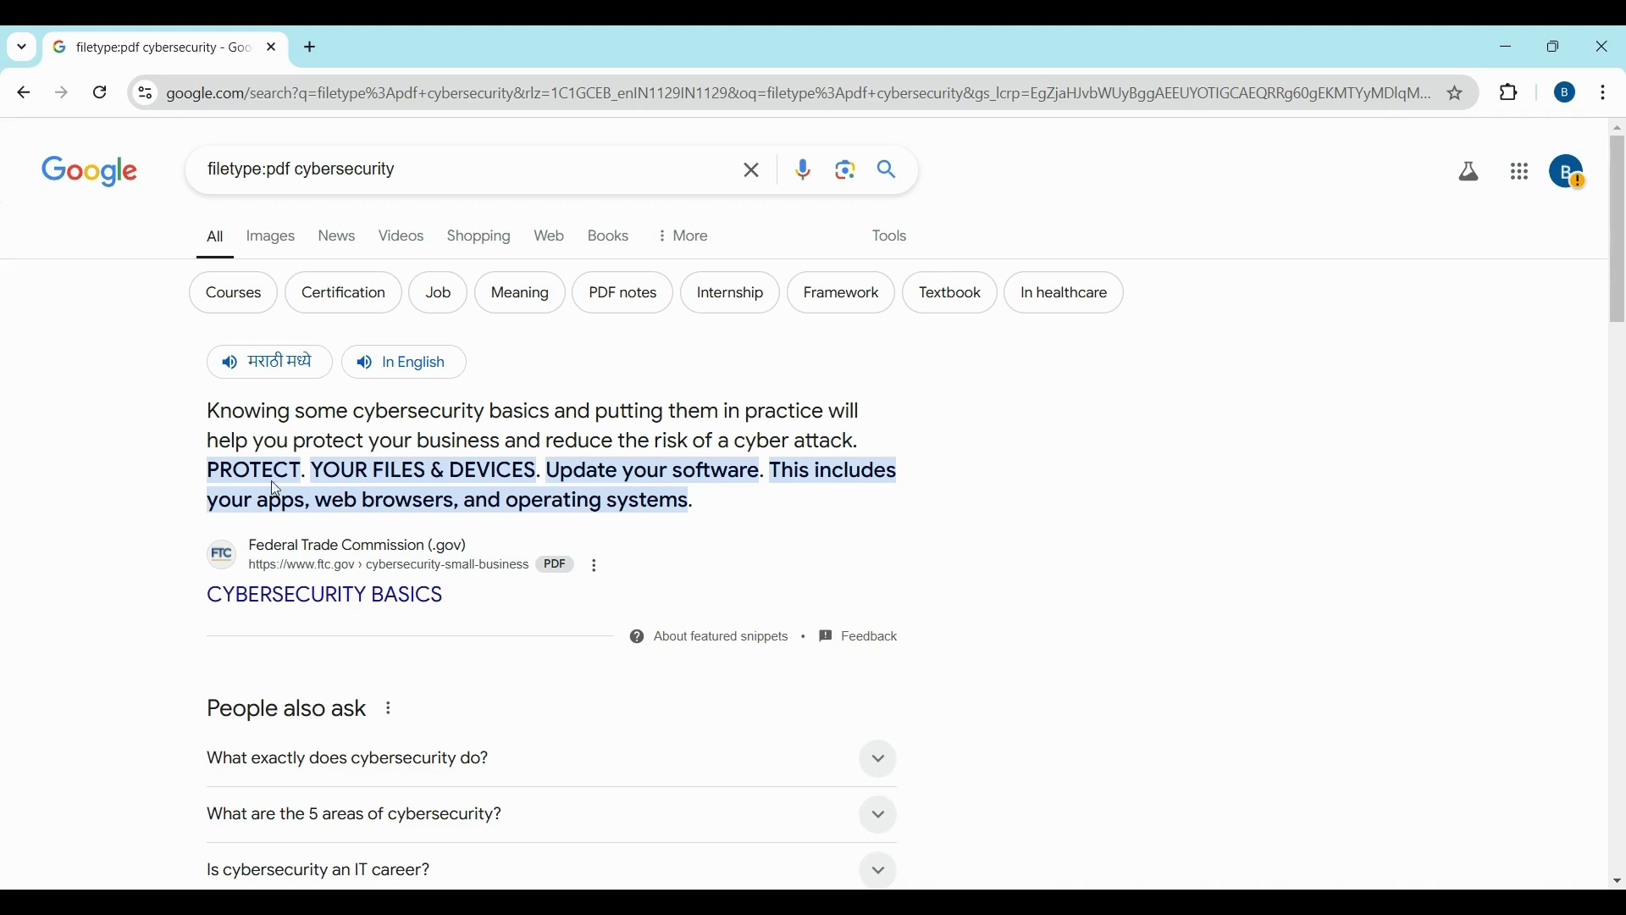
Replace the query with "inurl:login site:facebook.com" and run the search
click(750, 188)
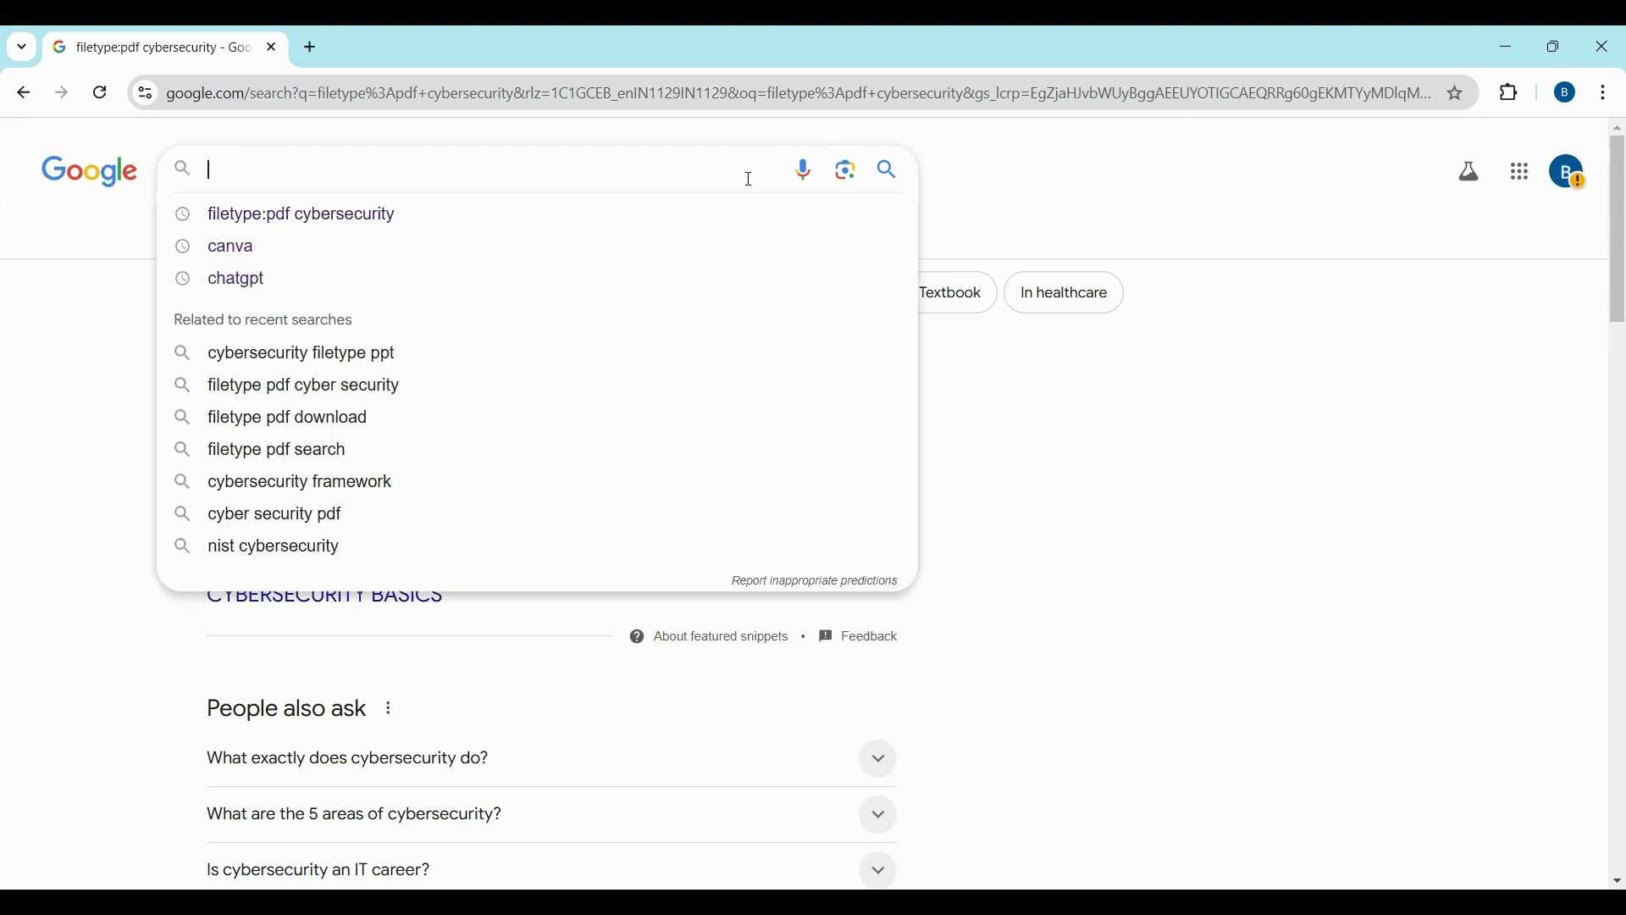
text(inurl)
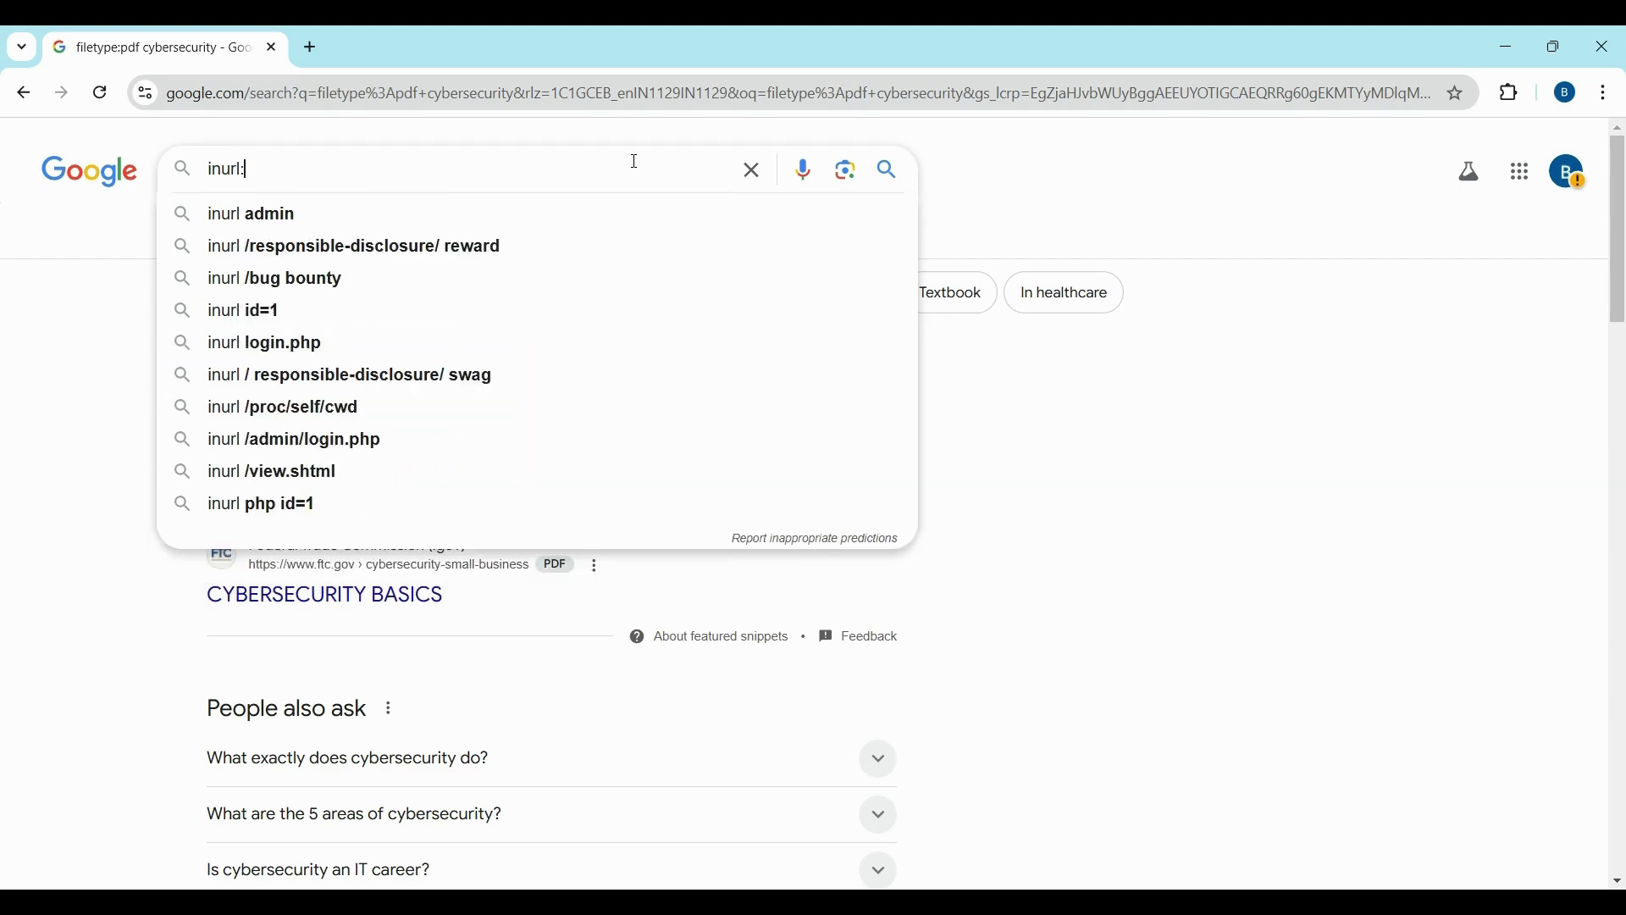
text(:login)
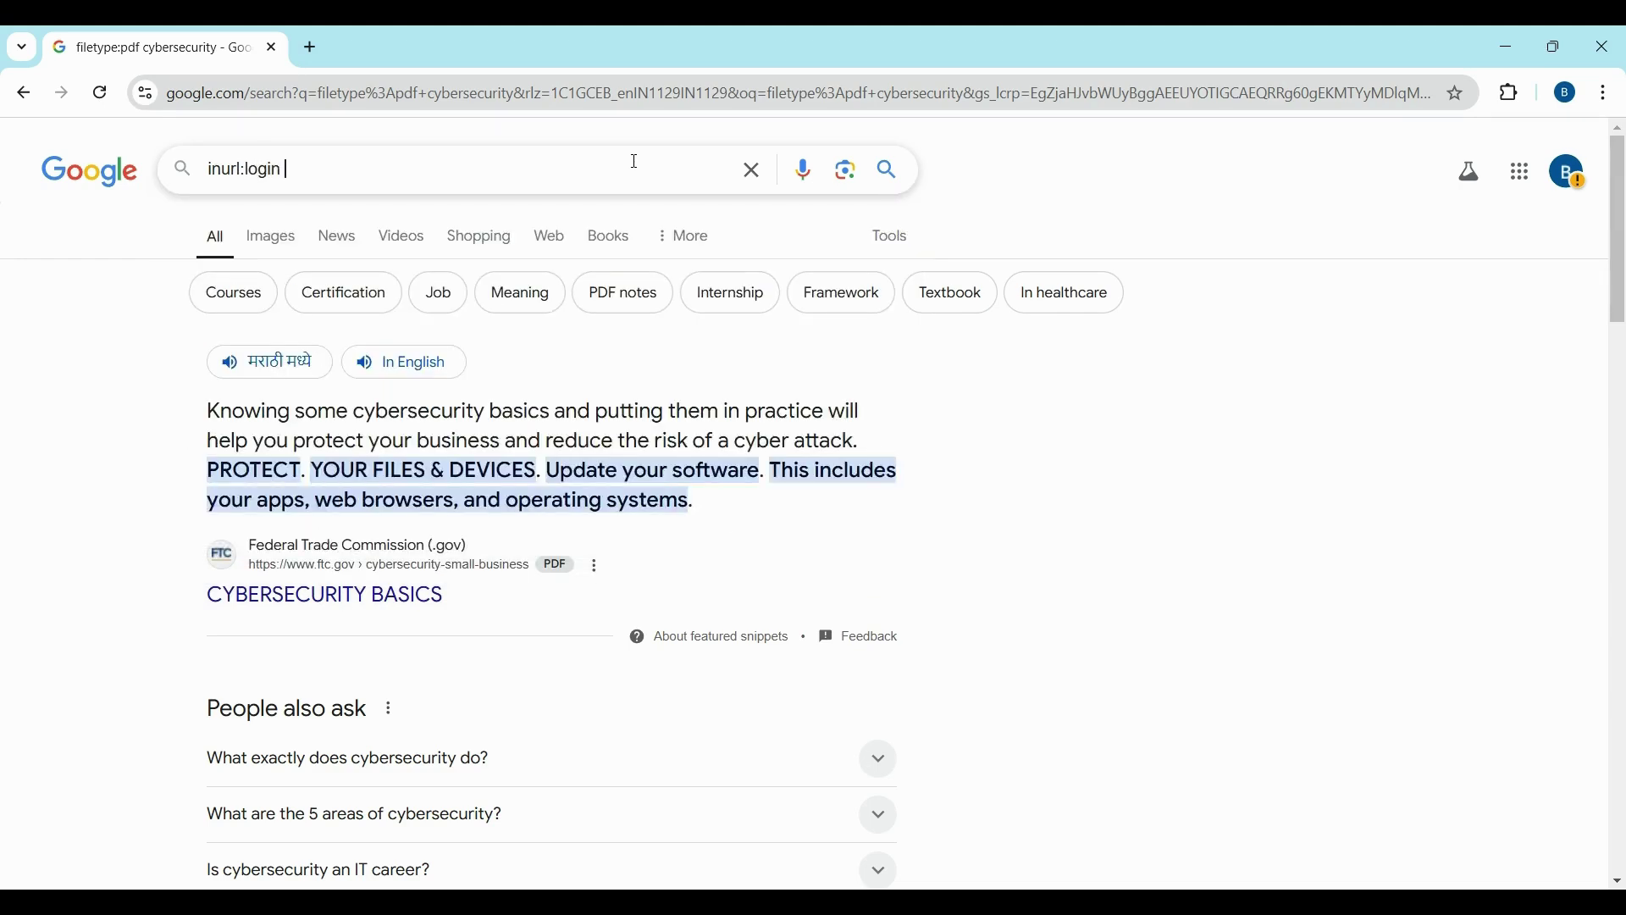
text( site)
text(:facebook.com)
key(Return)
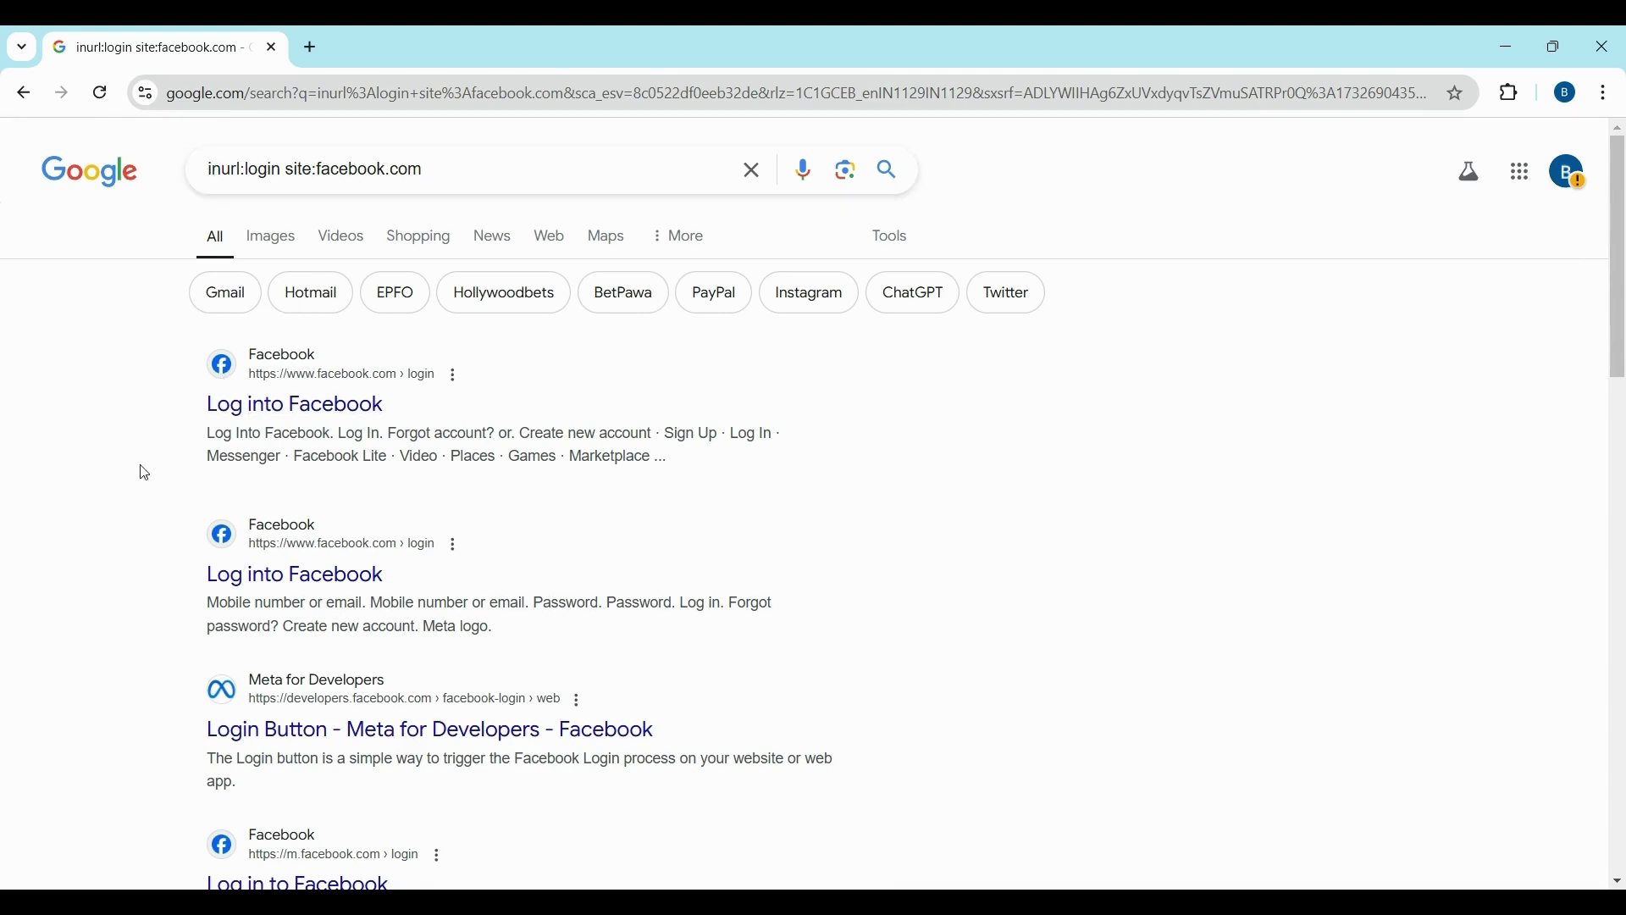
Examine the first page of results for Facebook login pages, checking their titles and URLs
scroll(85, 682, down, 2)
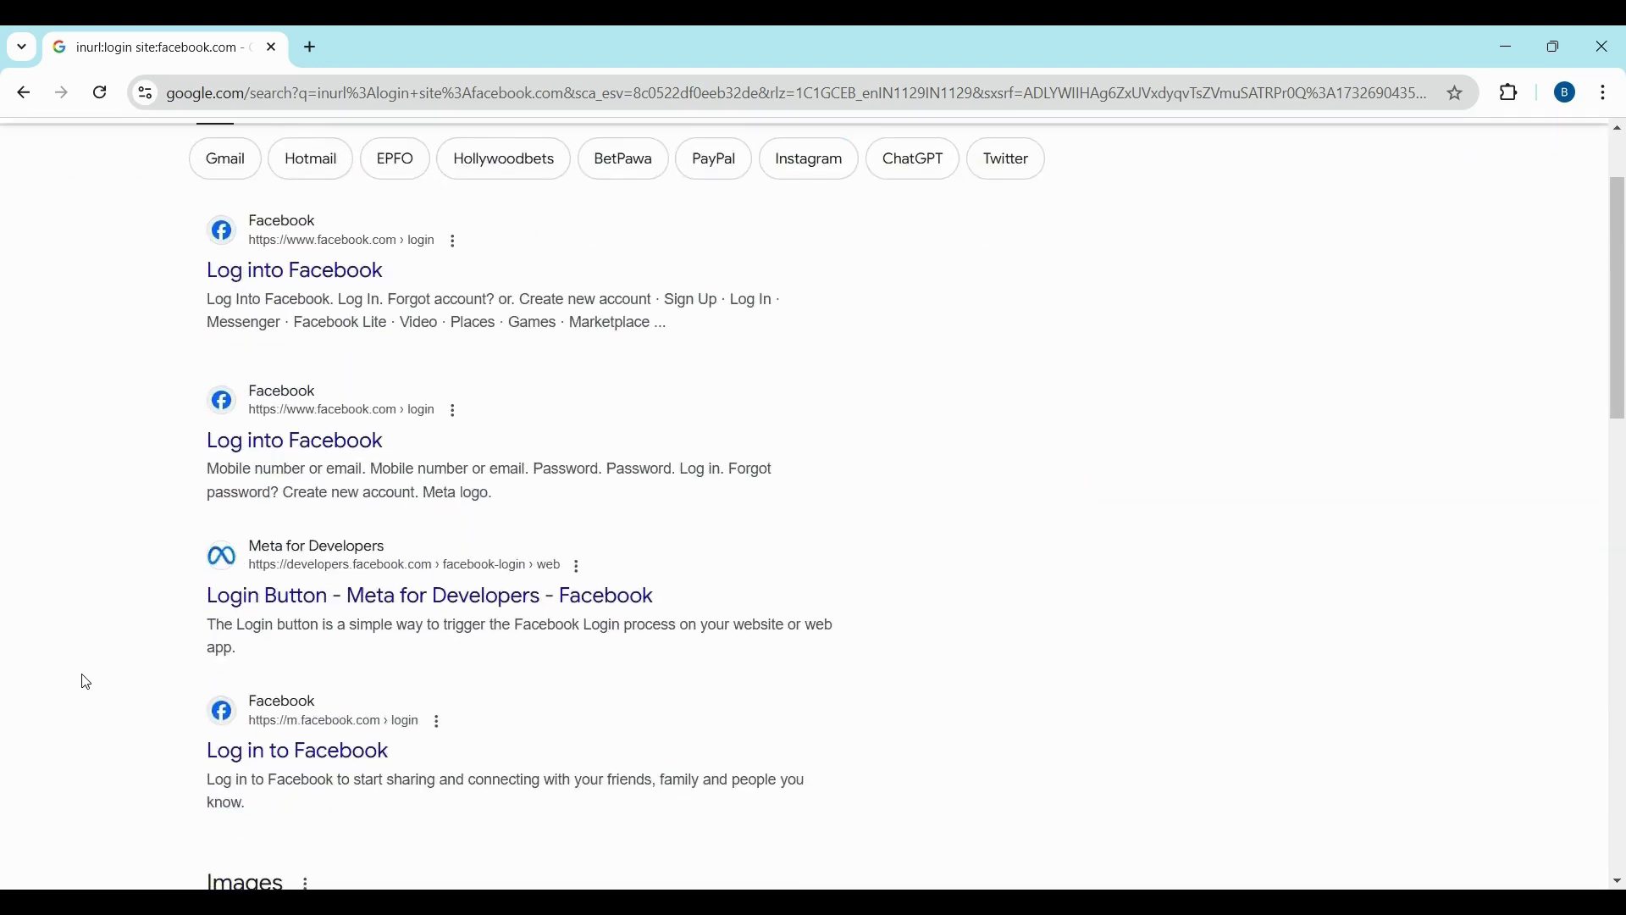
scroll(85, 702, up, 2)
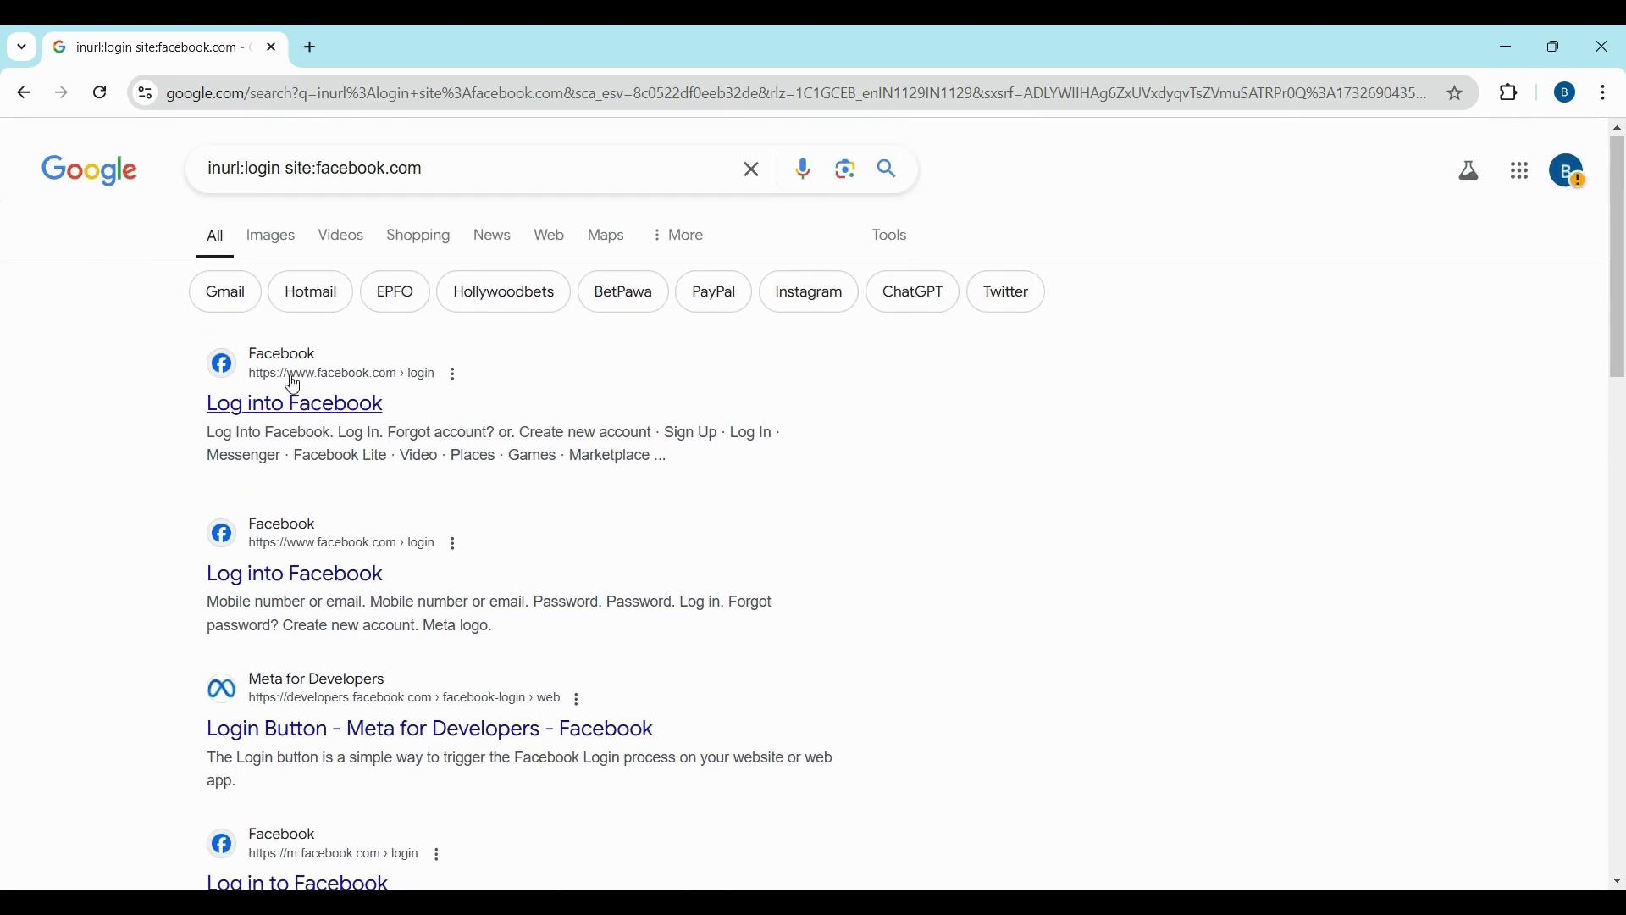
scroll(171, 422, down, 8)
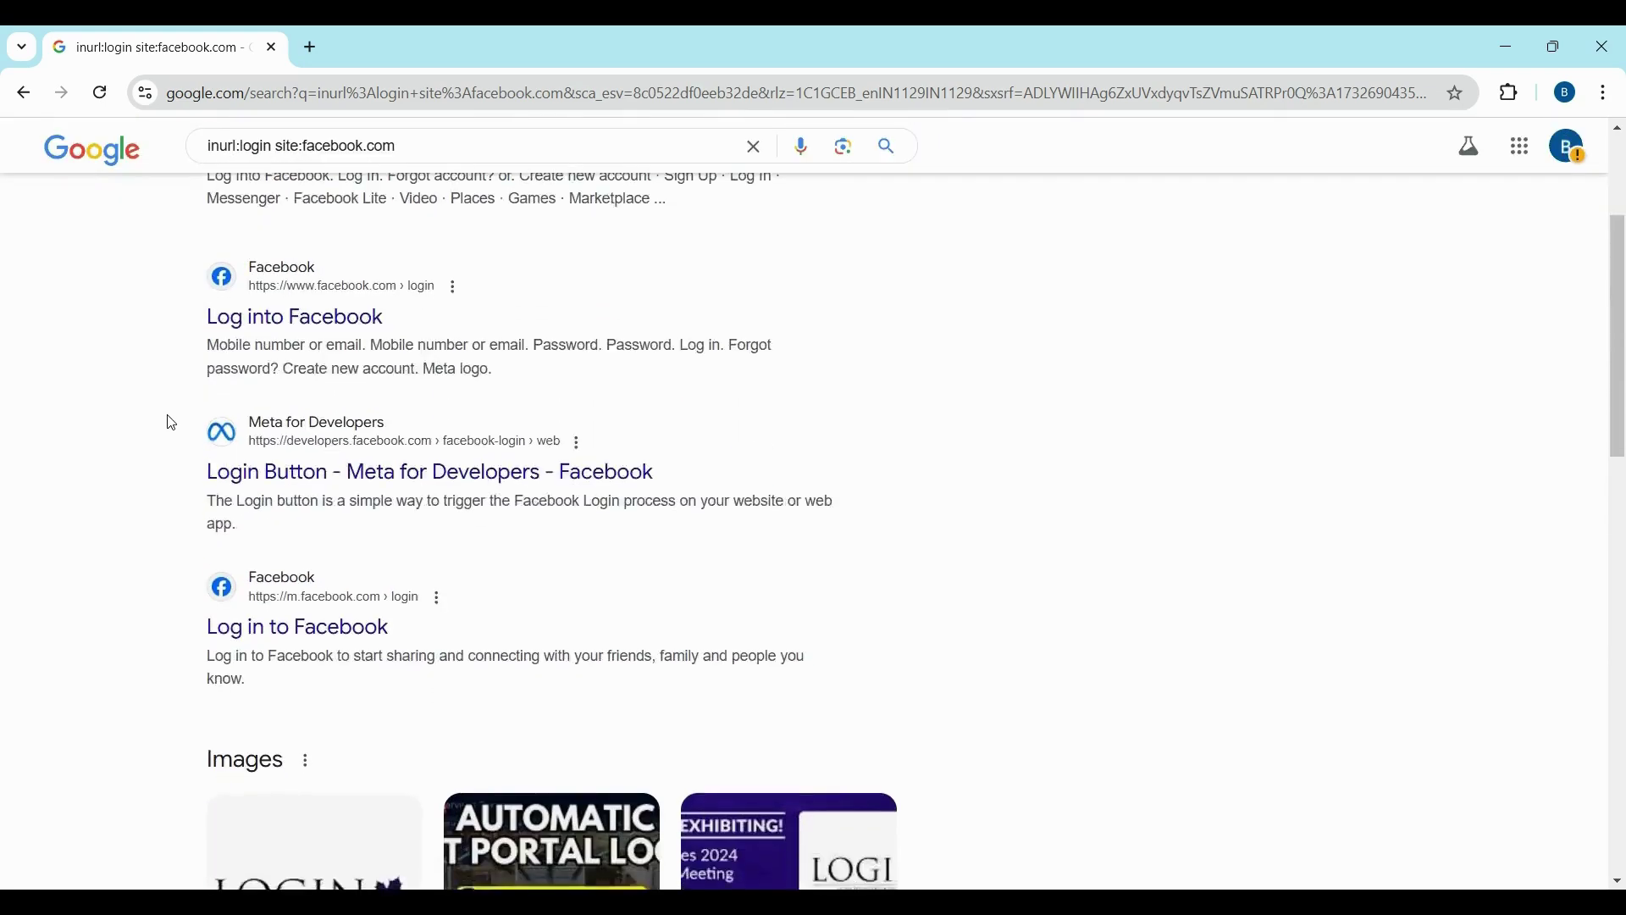
scroll(171, 422, down, 8)
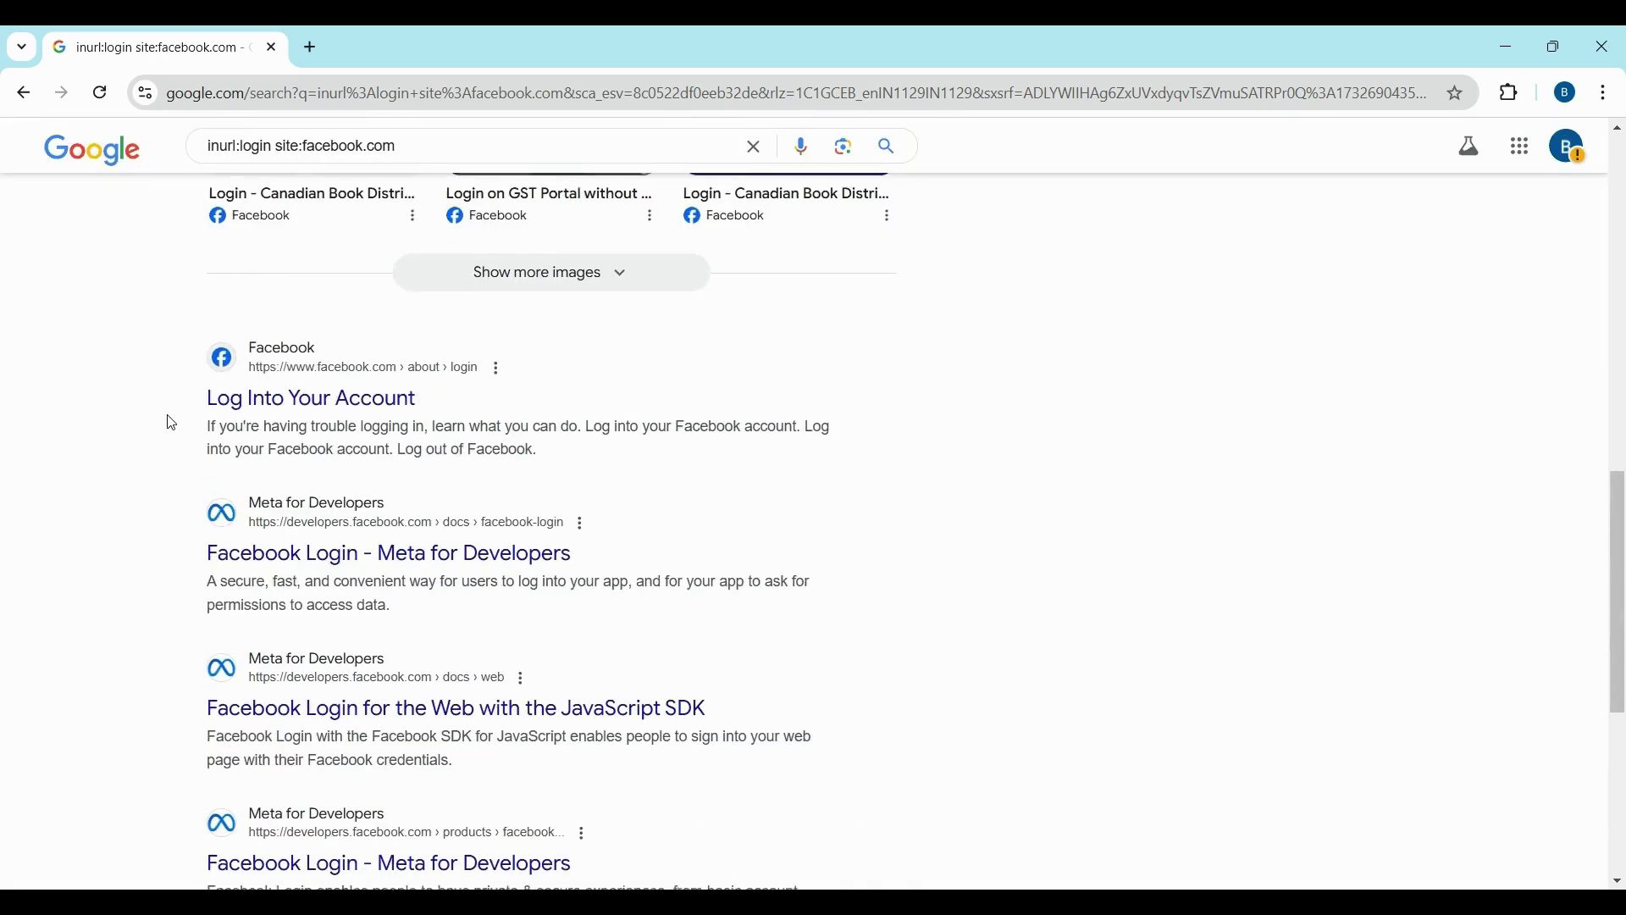
scroll(171, 423, down, 3)
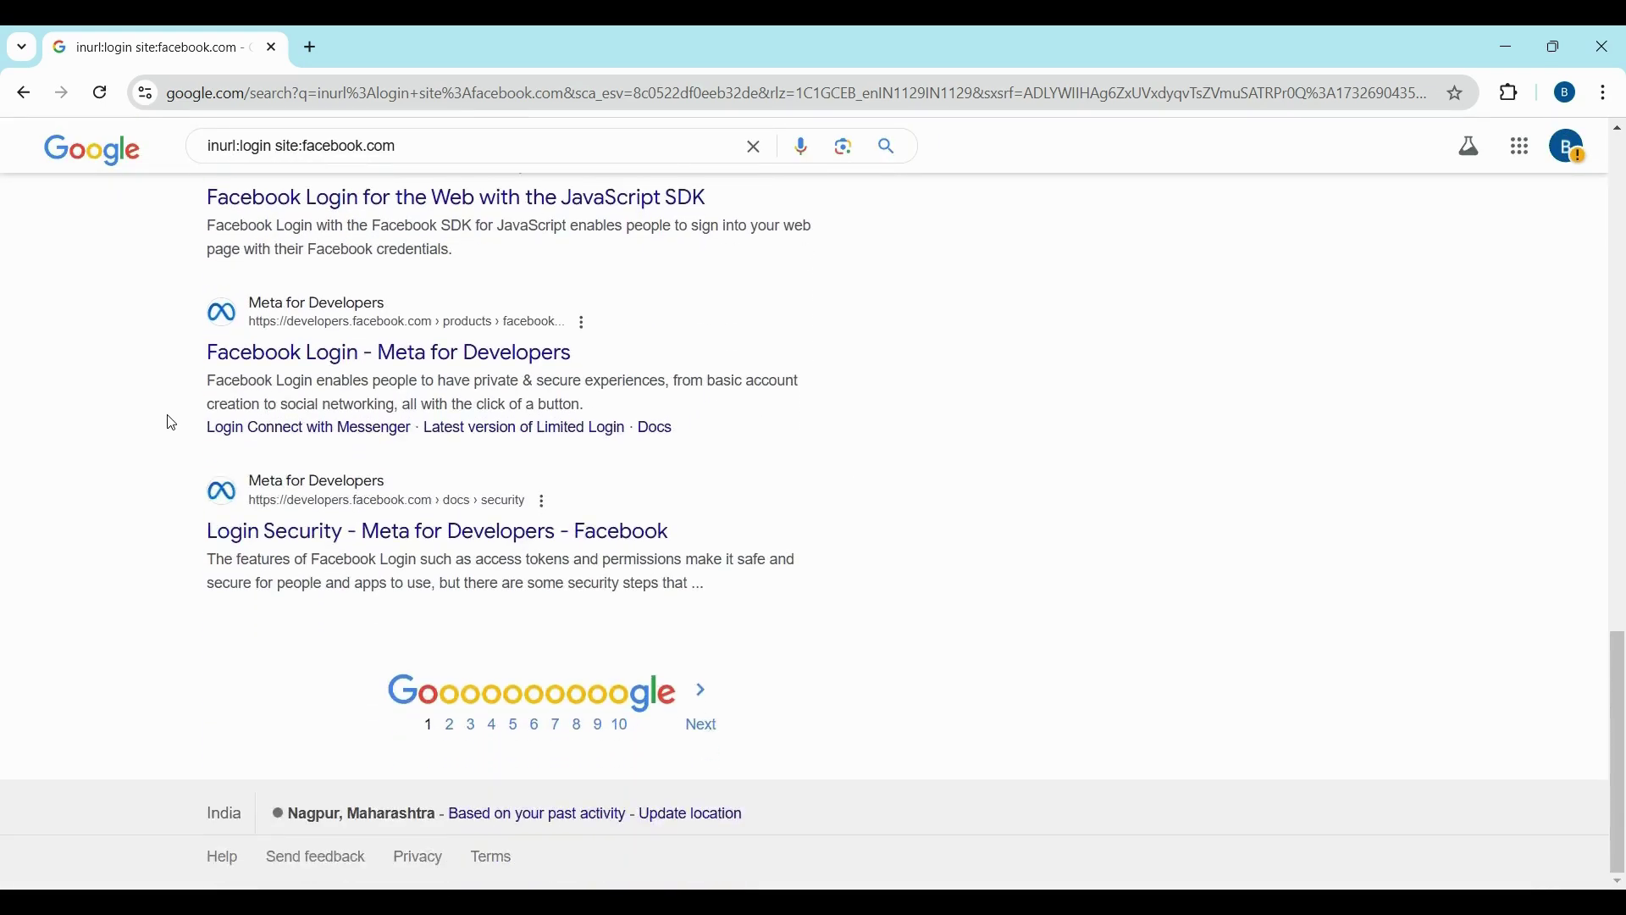
scroll(171, 423, up, 10)
scroll(171, 423, up, 5)
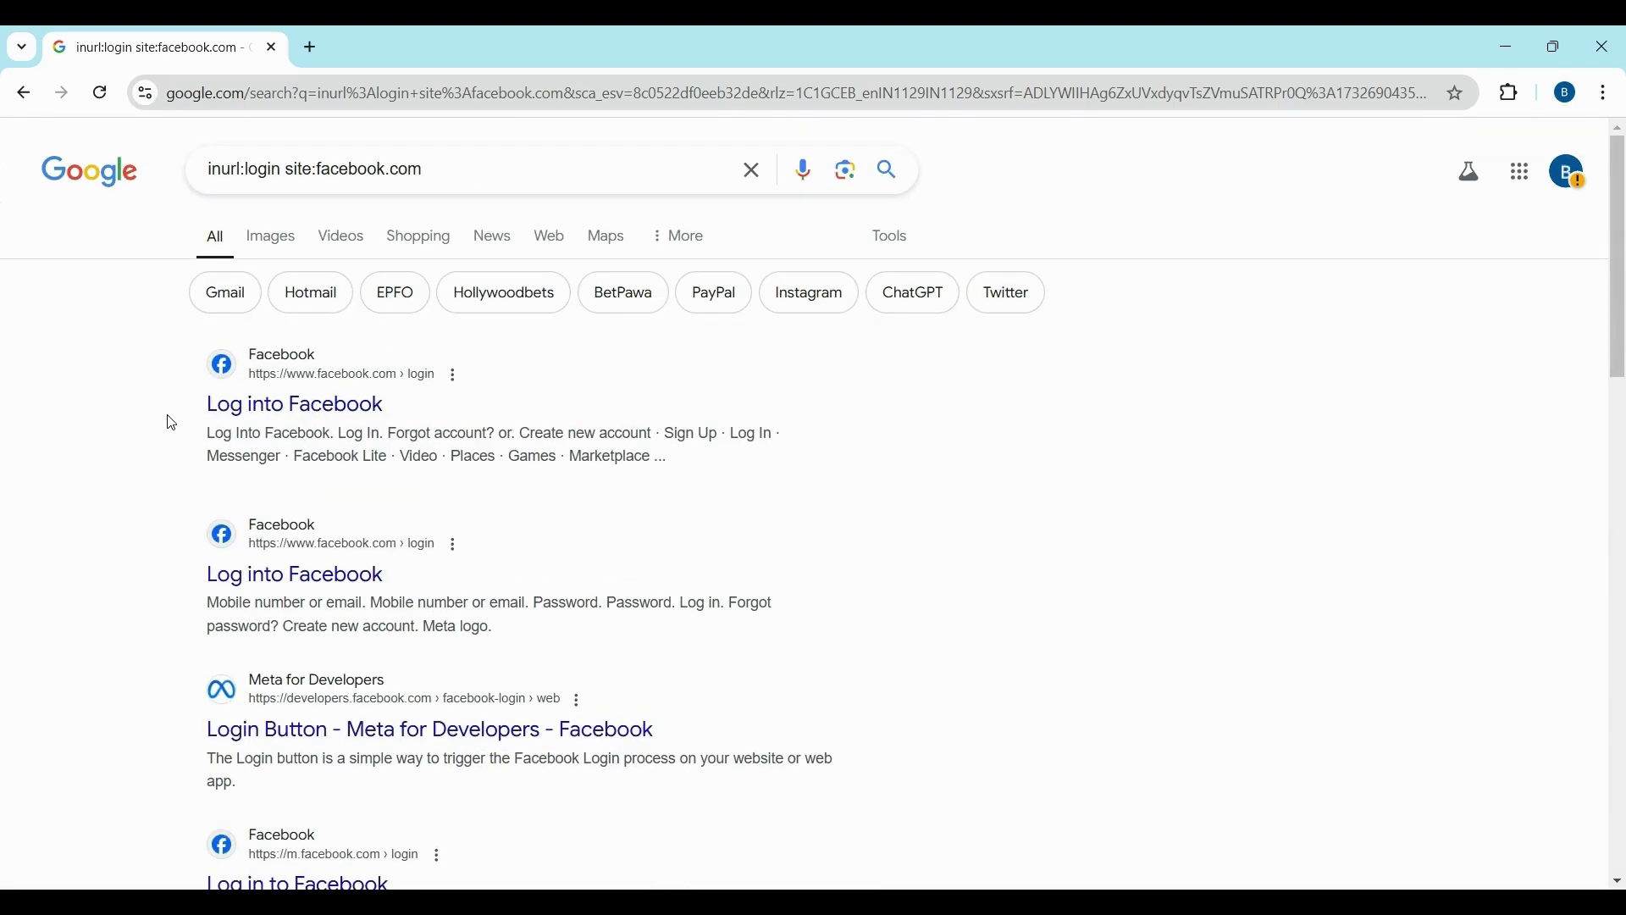
Search for "google hacking database" in a new browser tab and open the Exploit-DB Google Hacking Database result
click(312, 47)
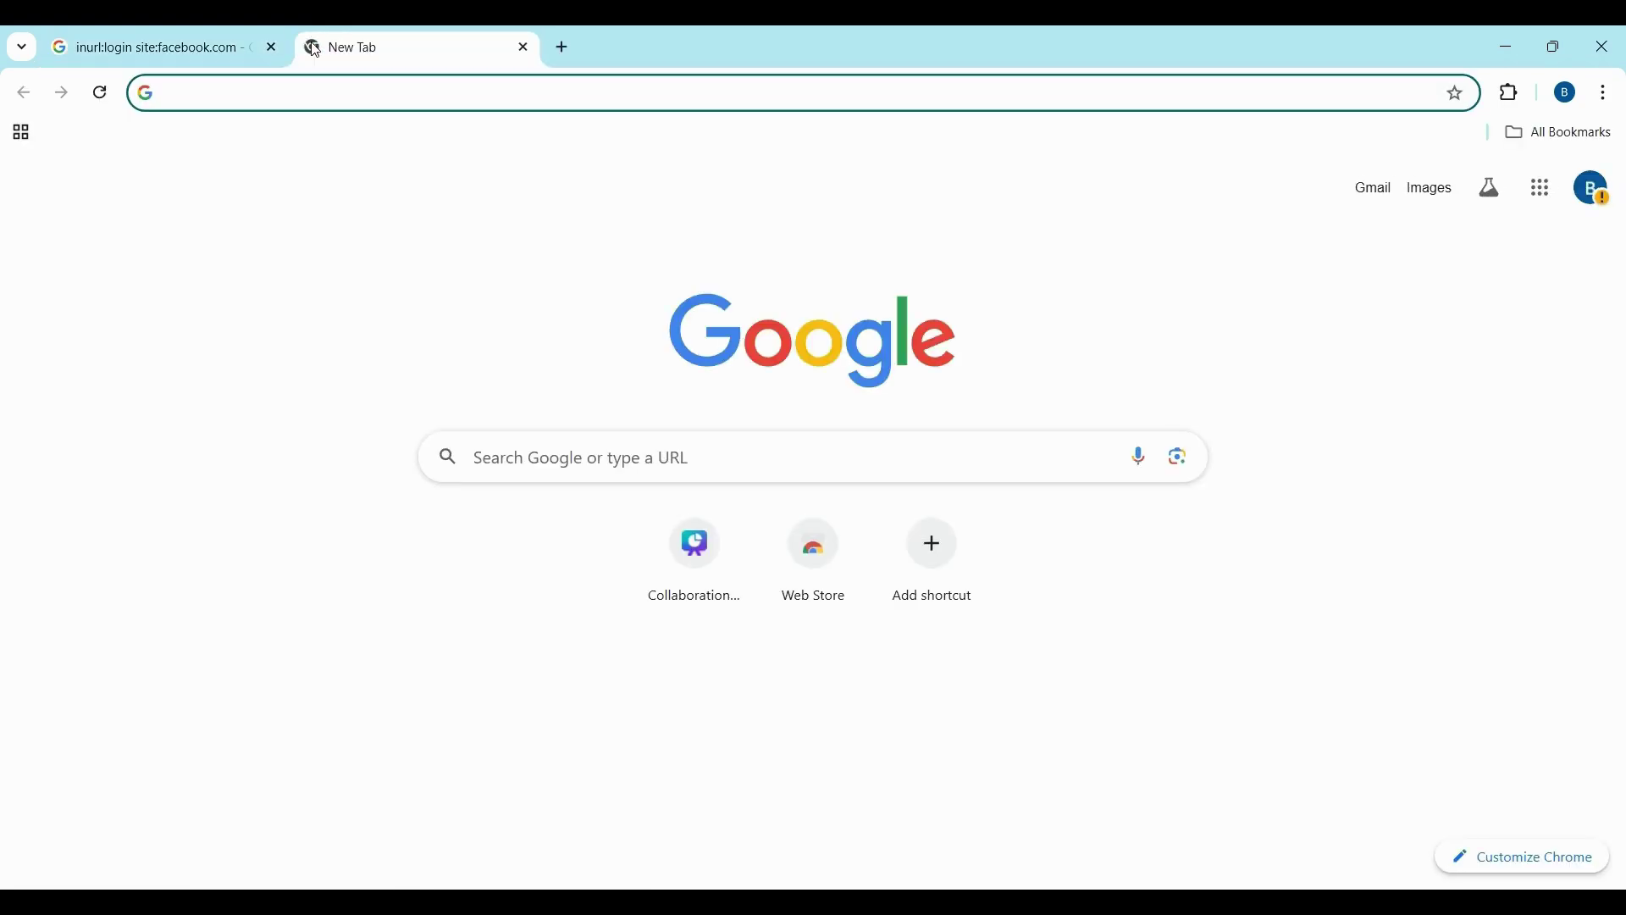
text(goo)
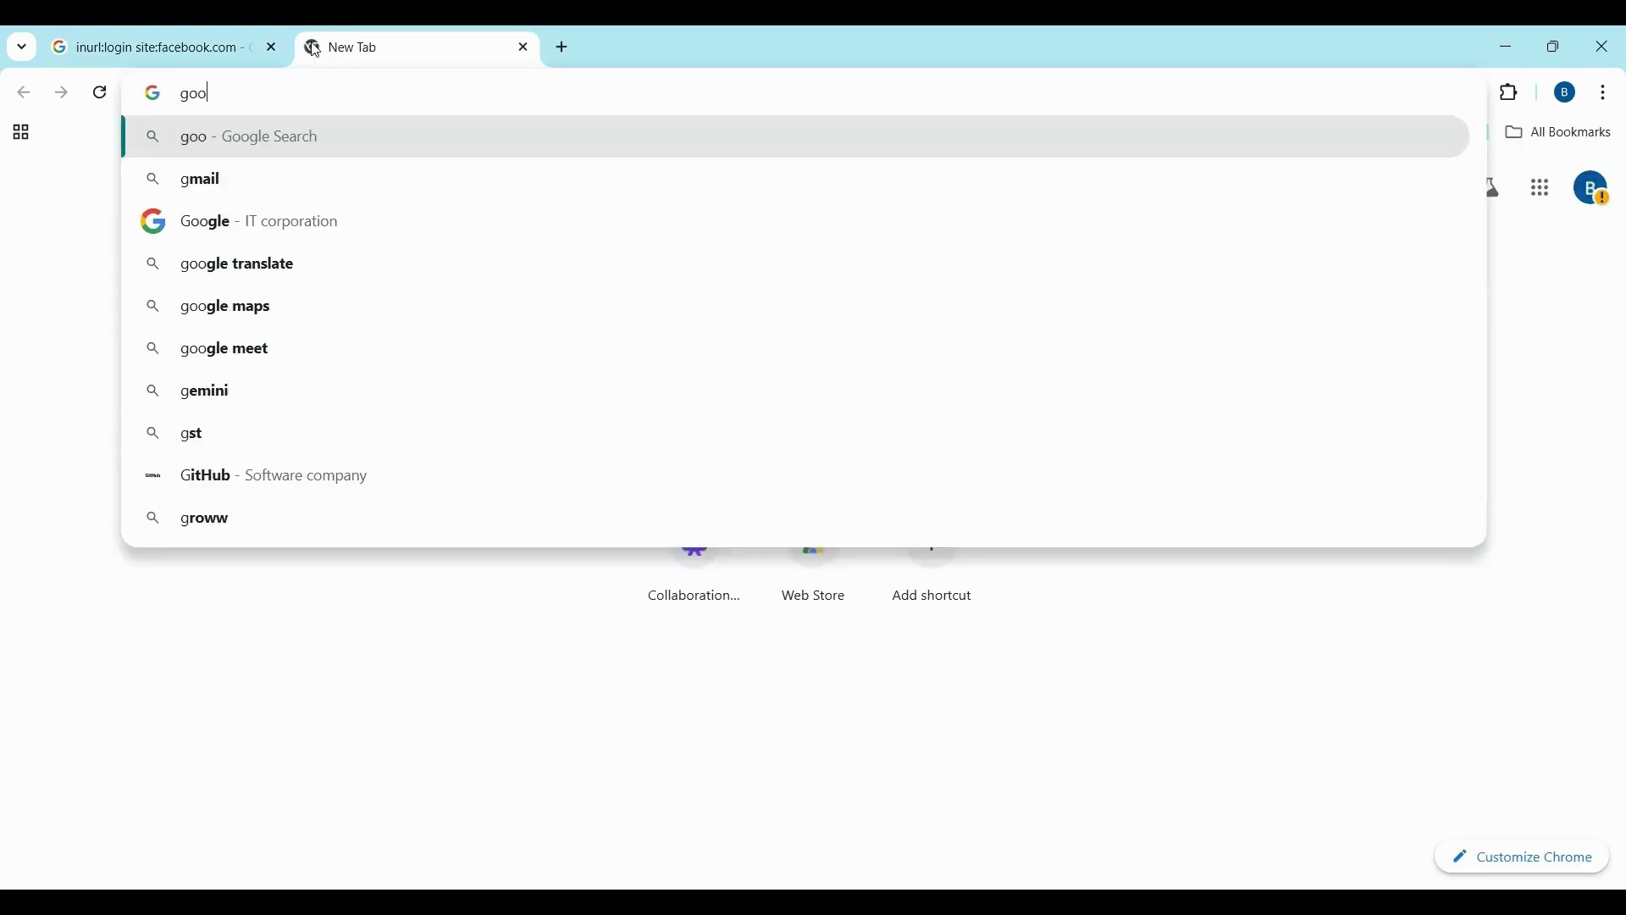
text(gle )
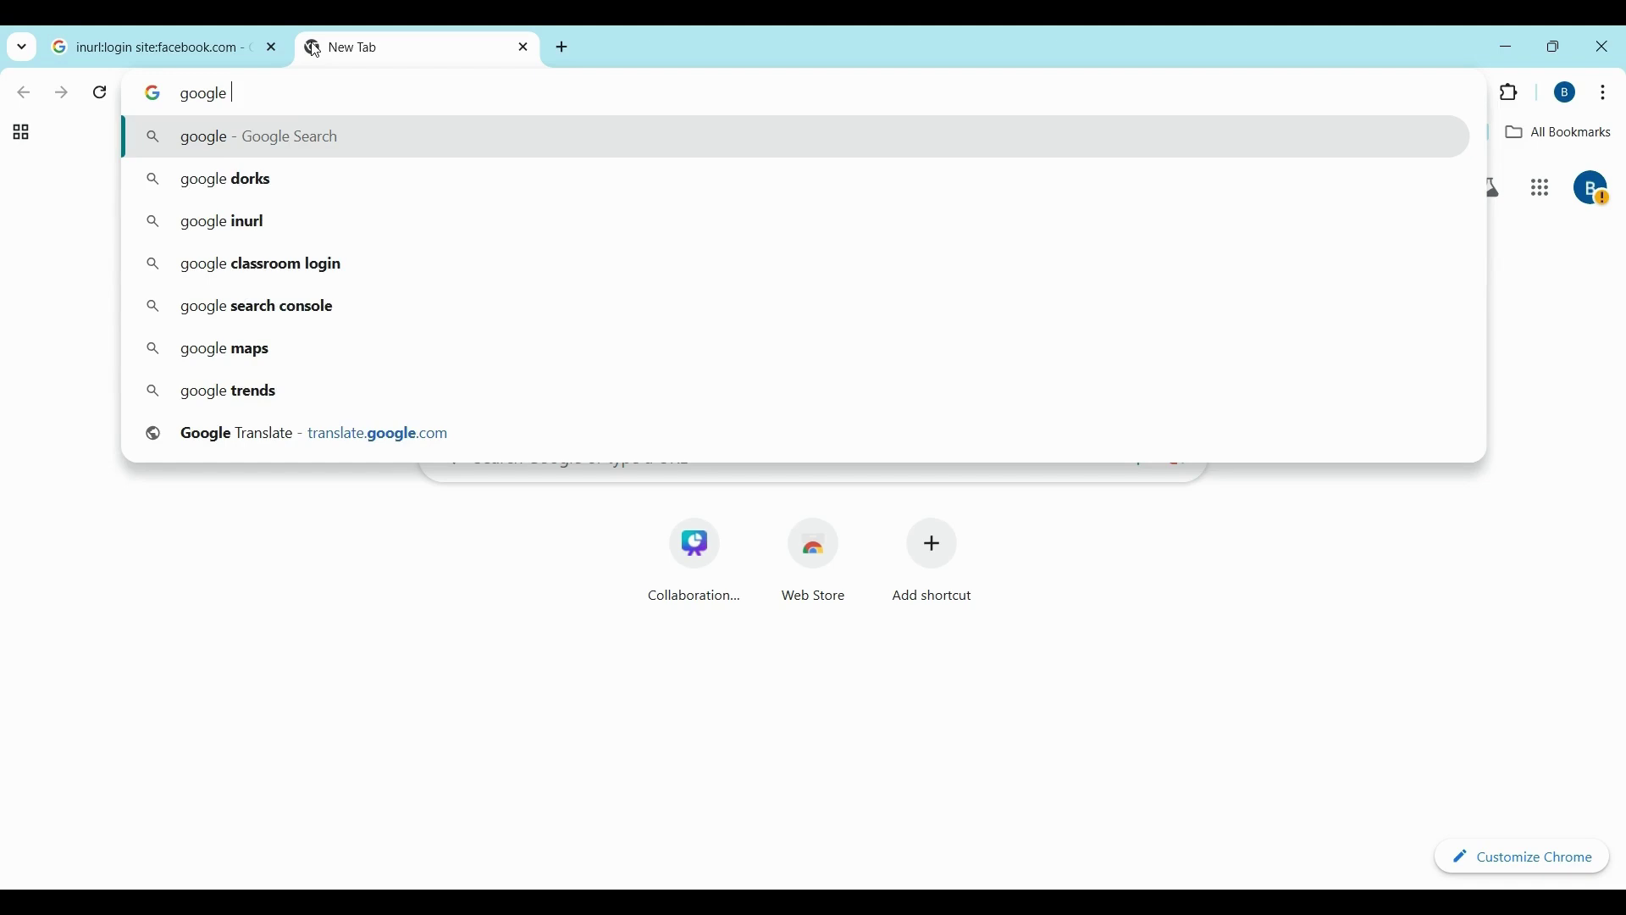
text(hackin)
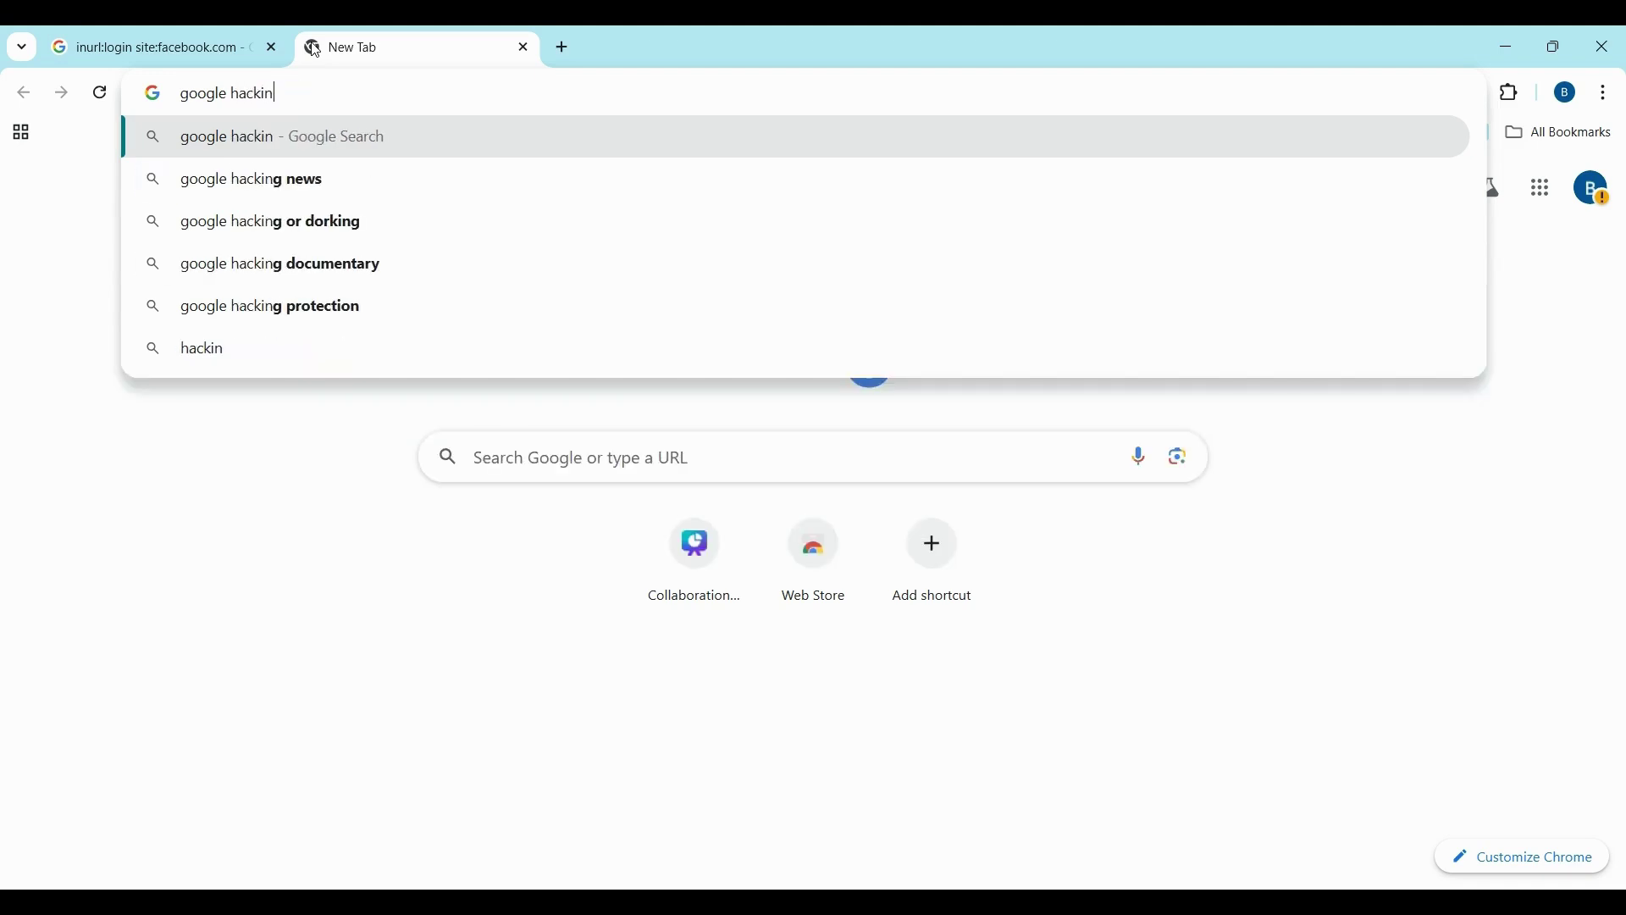
text(g dat)
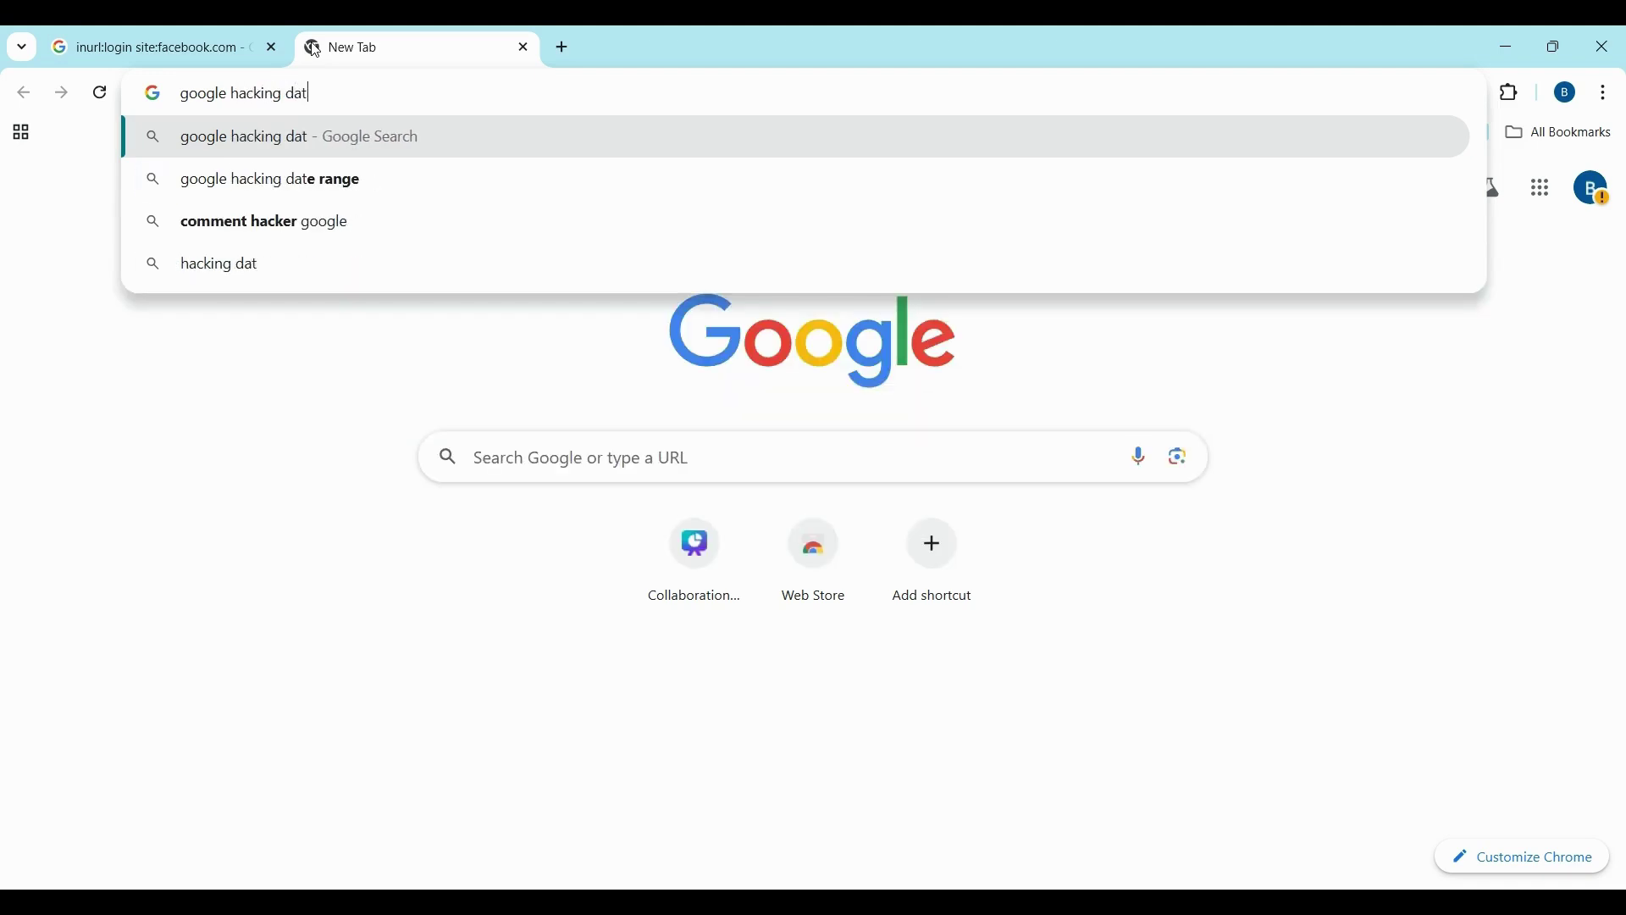
text(abase)
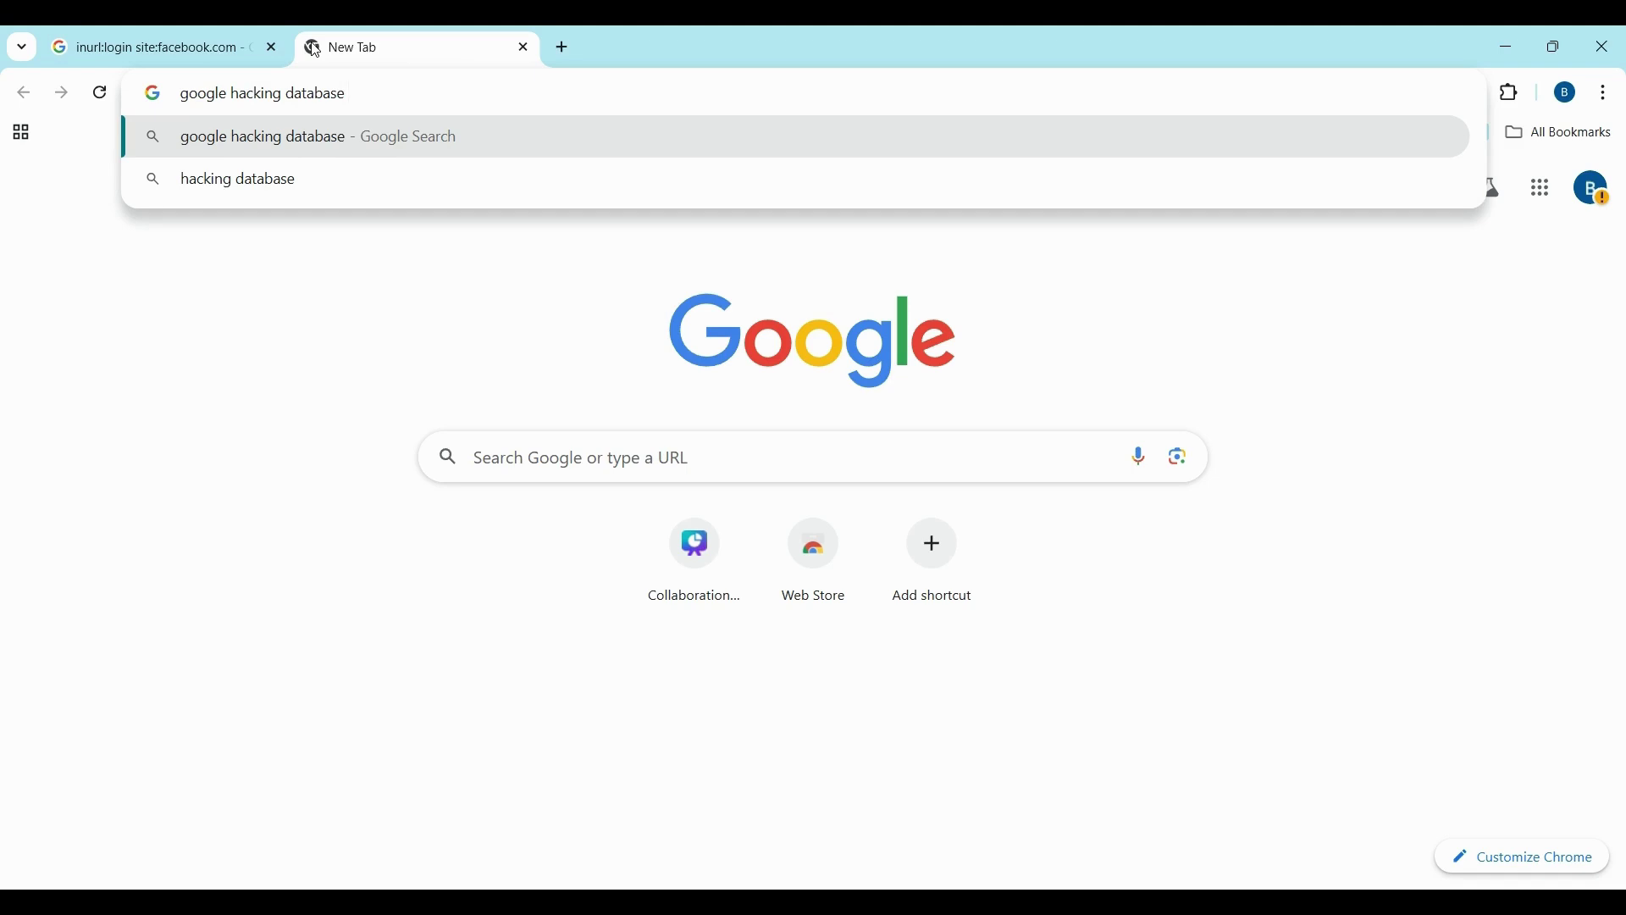
key(Return)
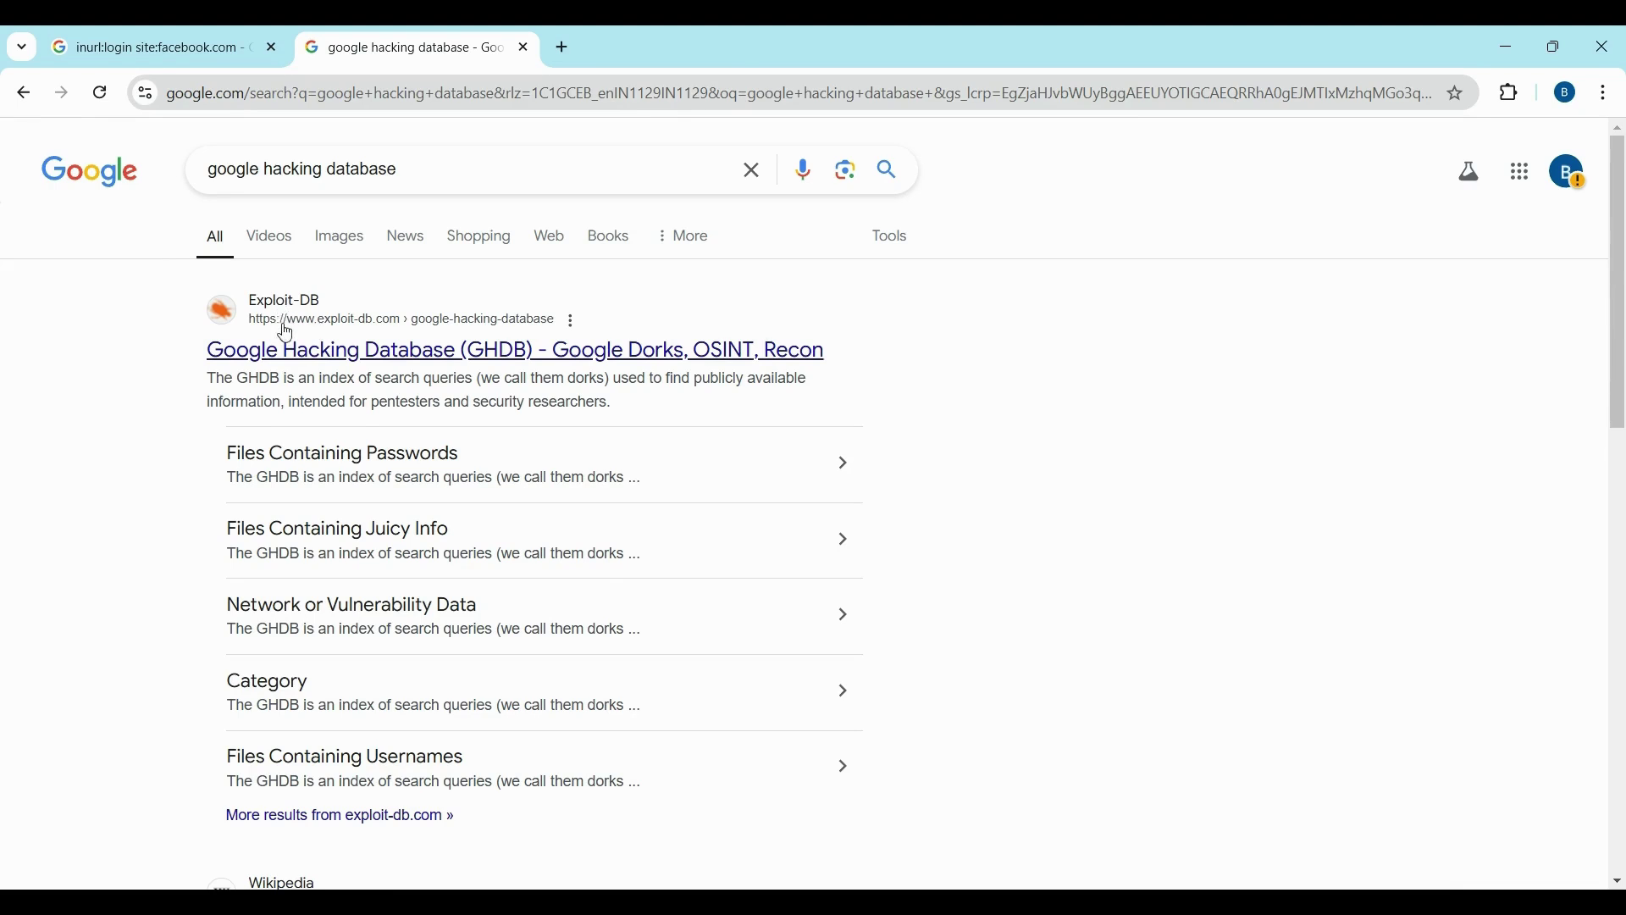
click(276, 348)
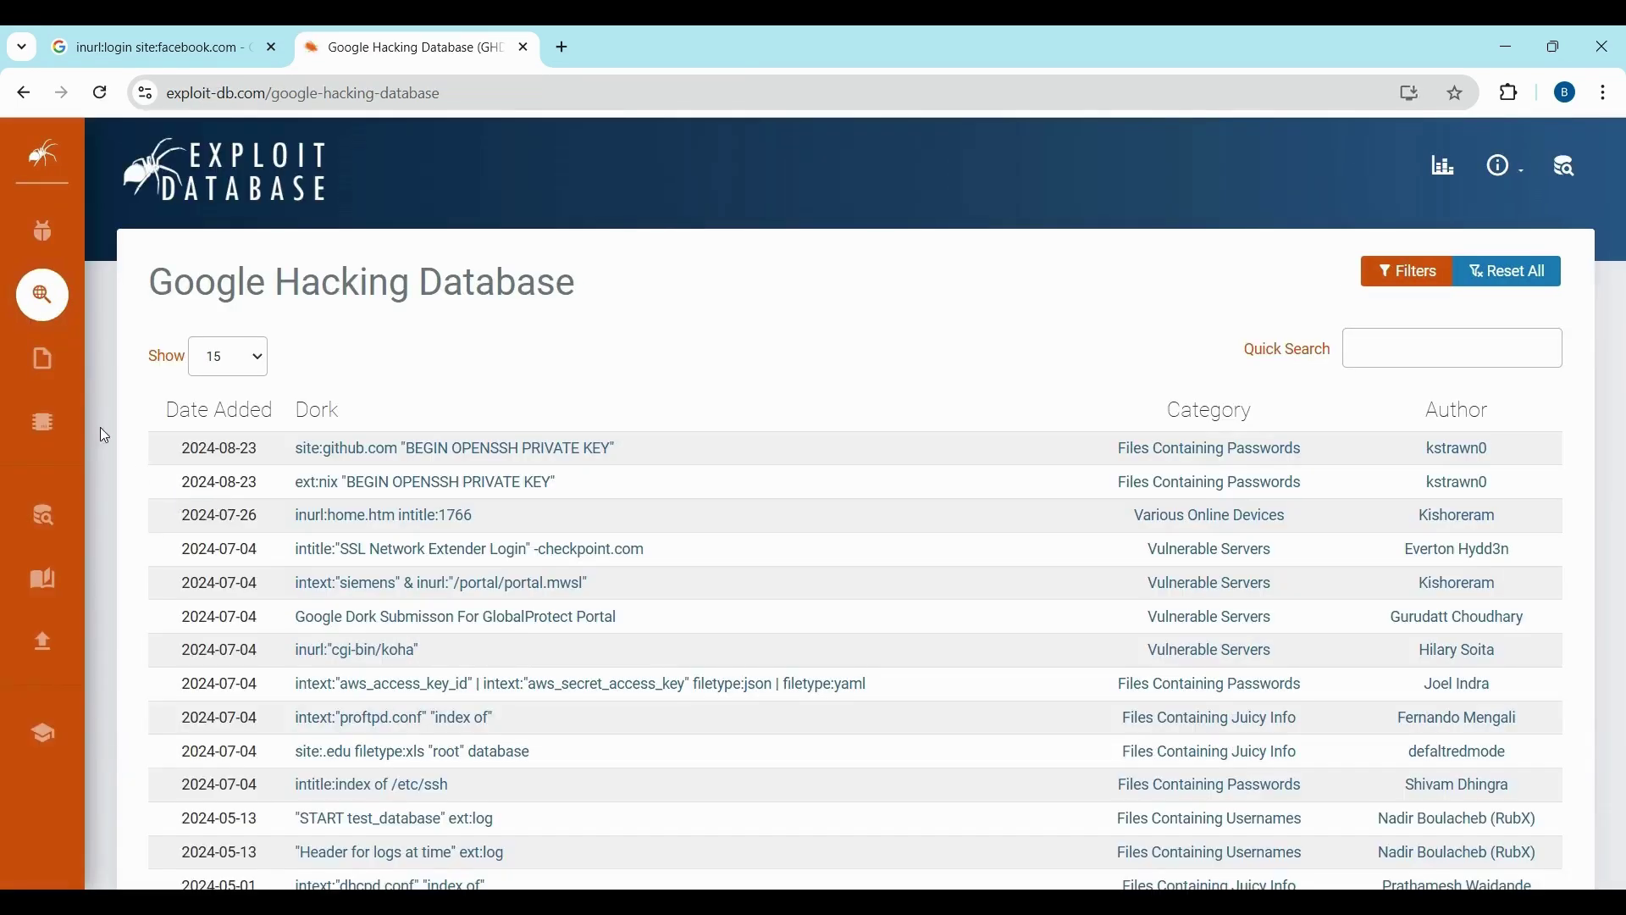
Examine the Google Hacking Database table, including its listed dorks, categories and dates added
mouse_move(82, 523)
scroll(405, 424, down, 1)
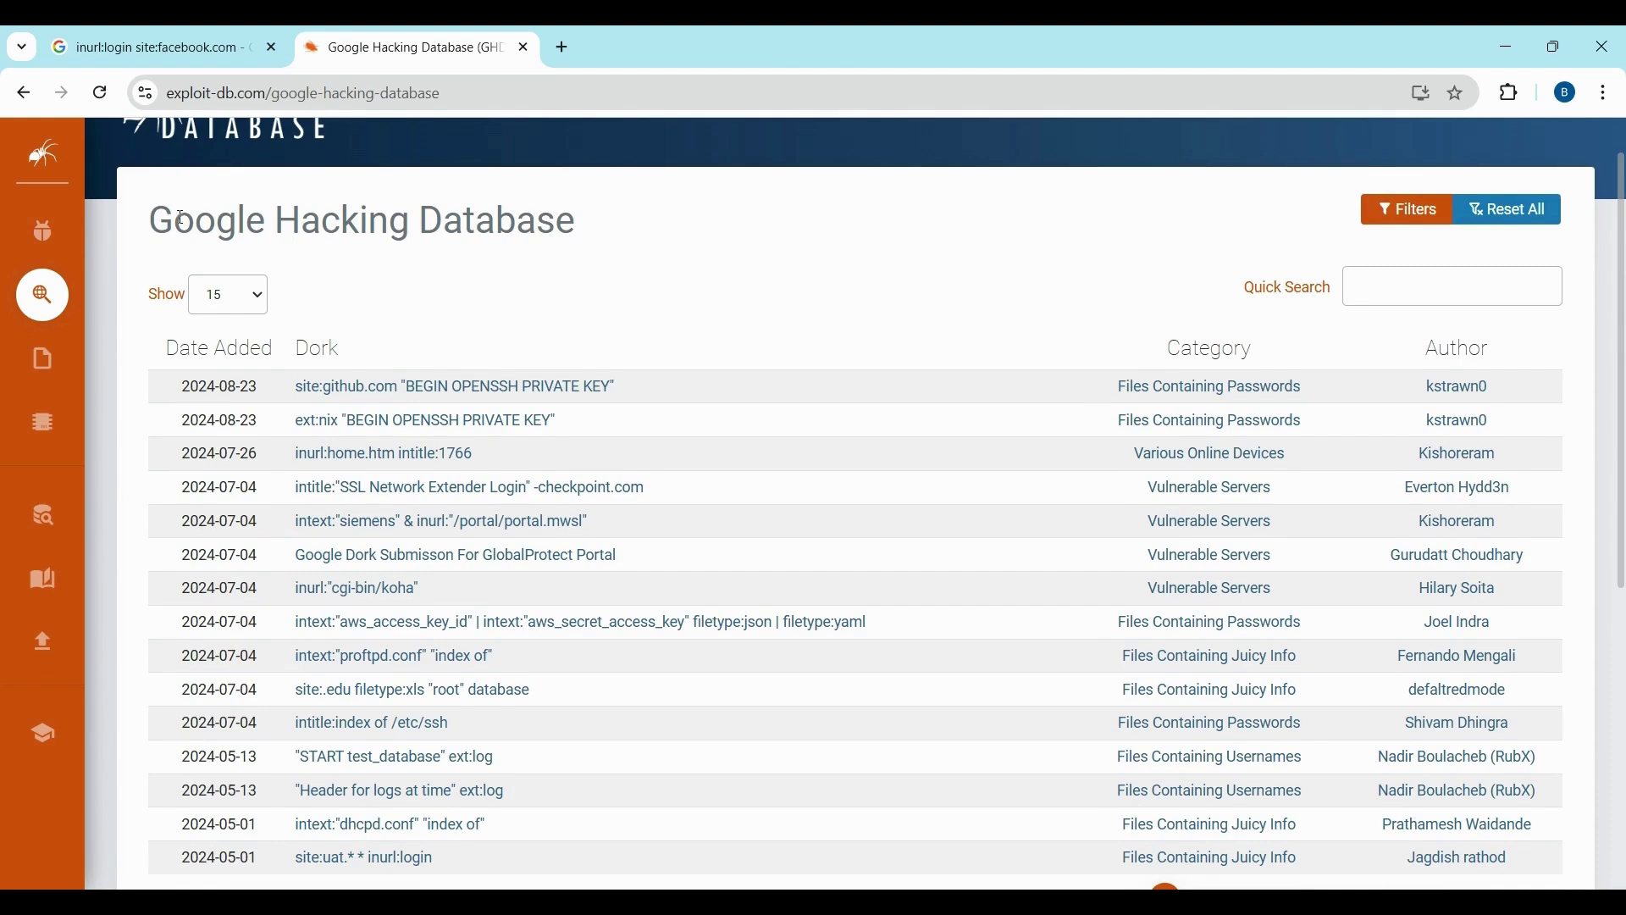
drag(165, 218, 576, 221)
click(577, 228)
scroll(577, 239, down, 1)
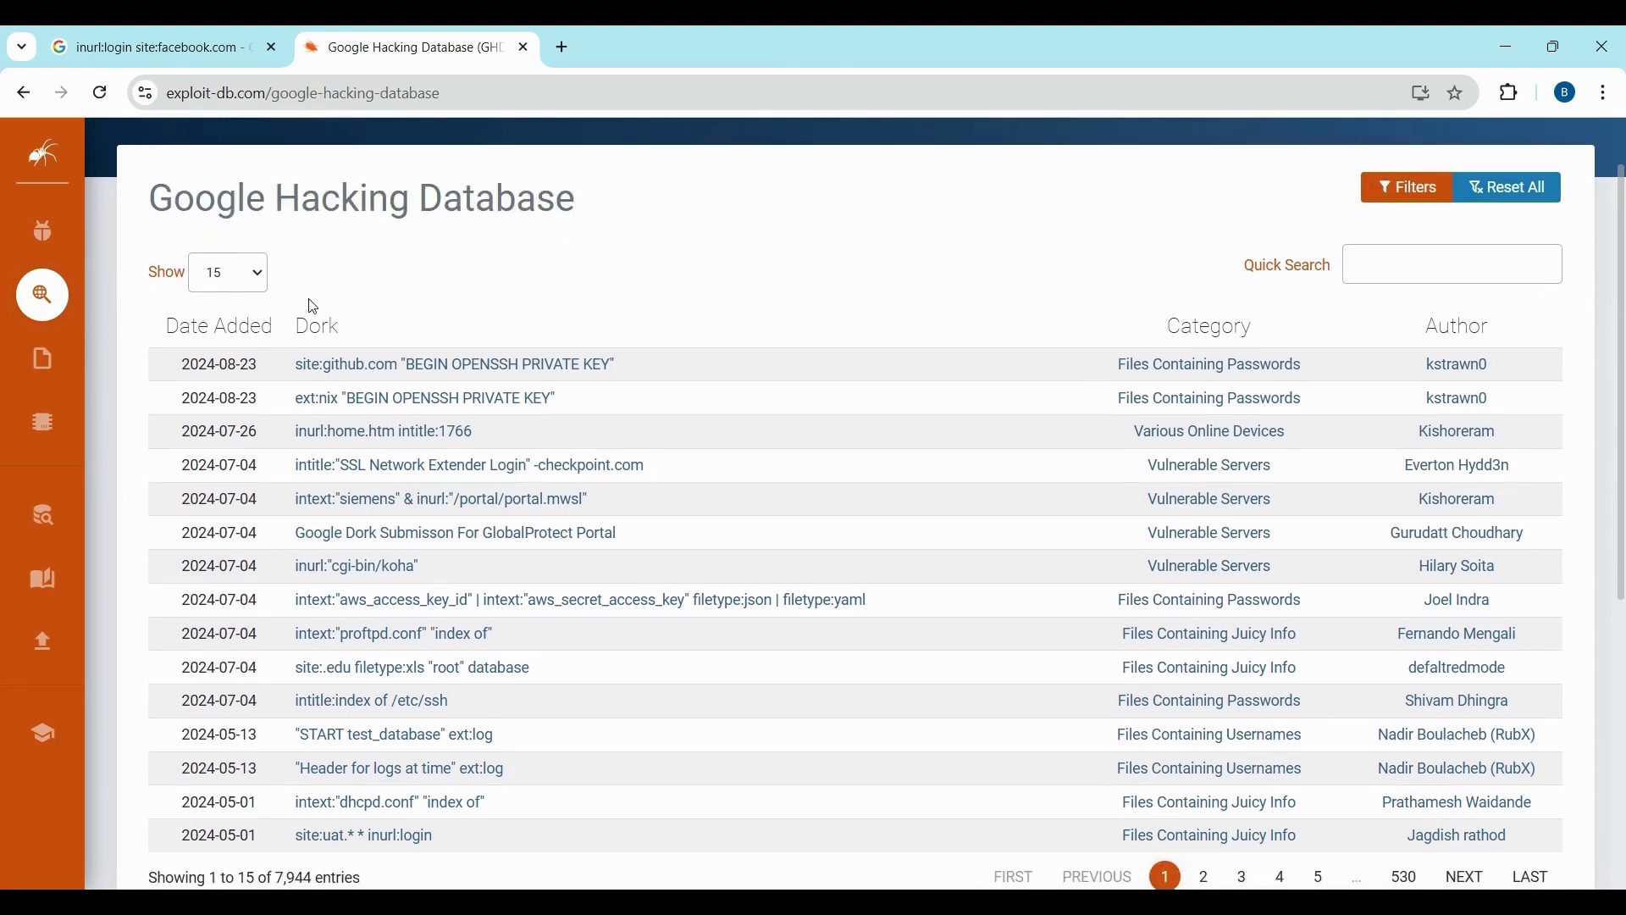
scroll(377, 345, down, 1)
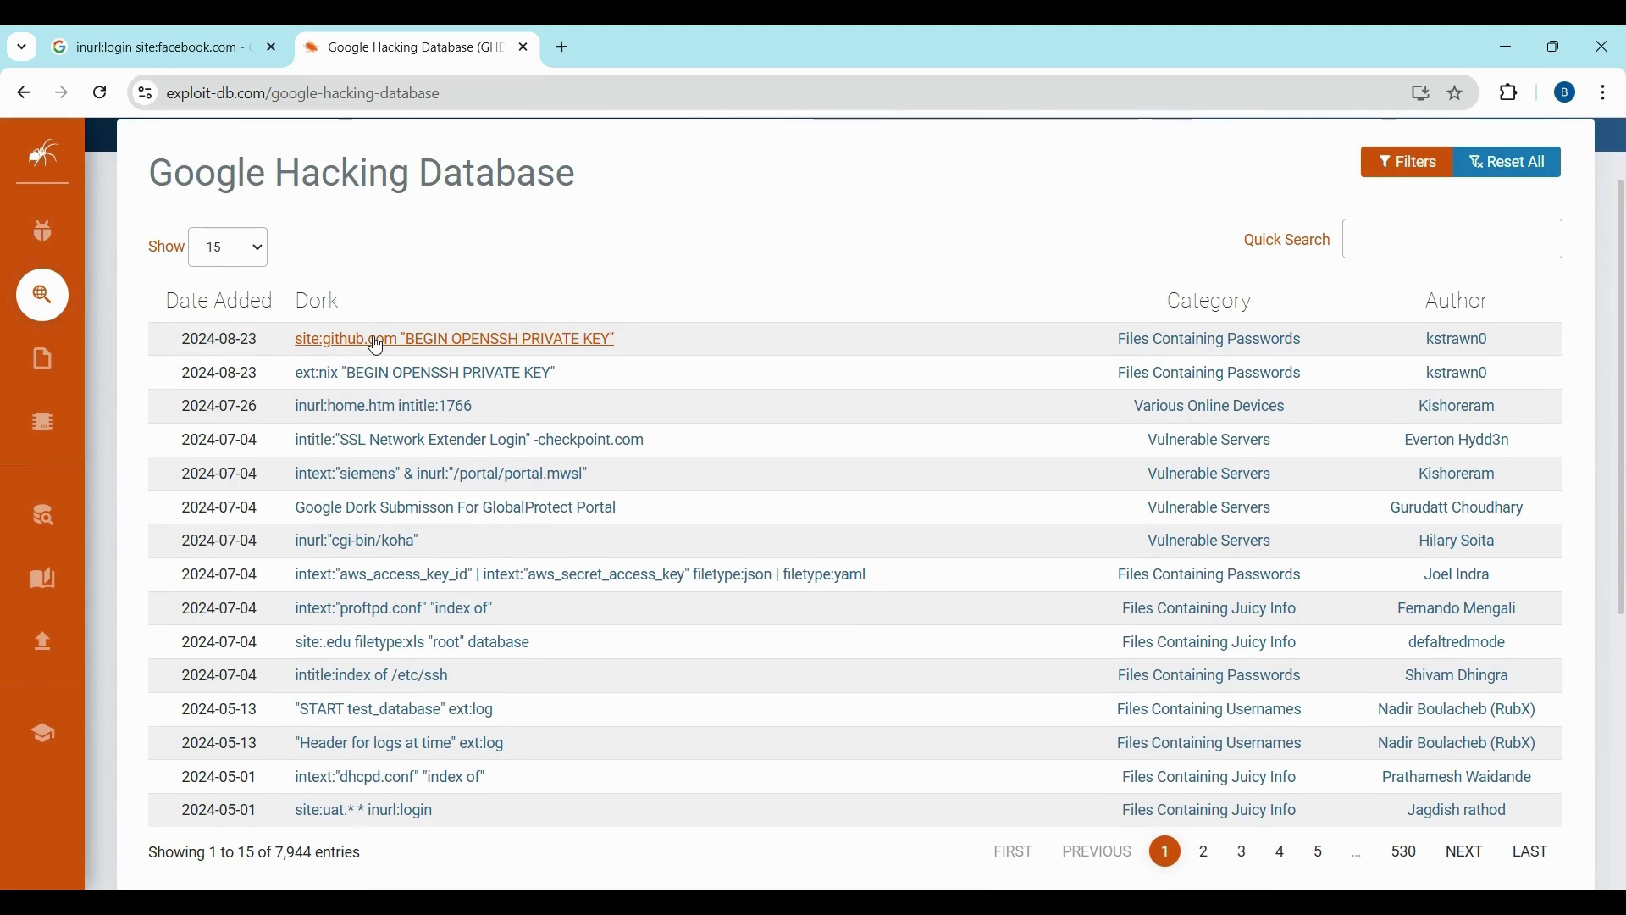
scroll(378, 345, up, 1)
scroll(377, 344, up, 2)
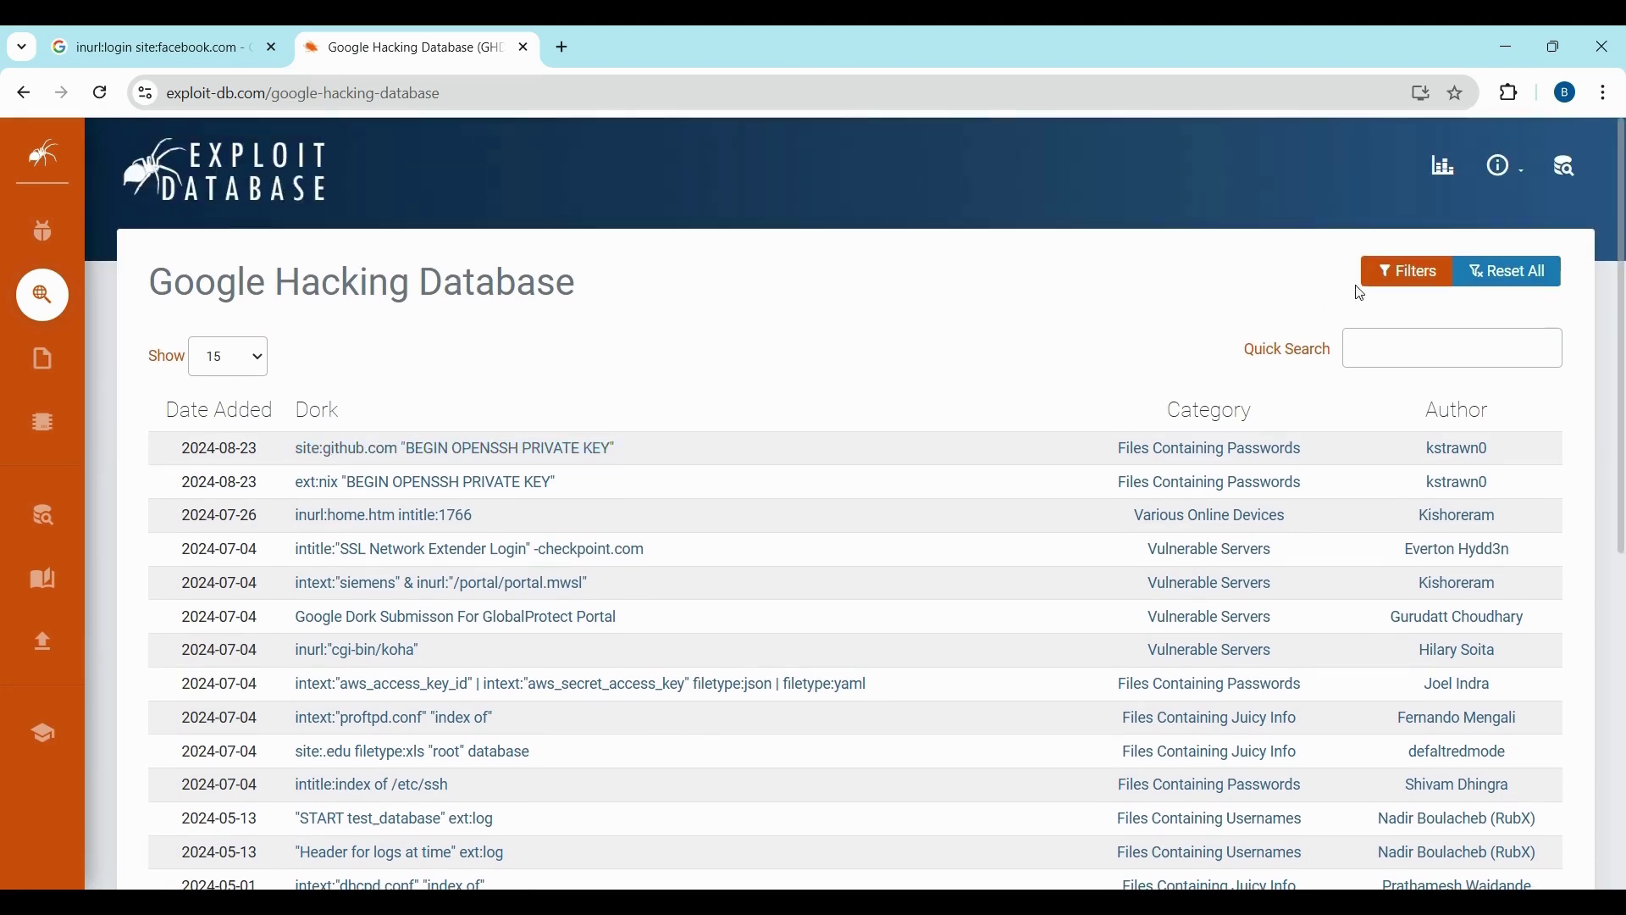
Filter the Google Hacking Database by the category Files Containing Usernames and review the listed dorks
click(1440, 269)
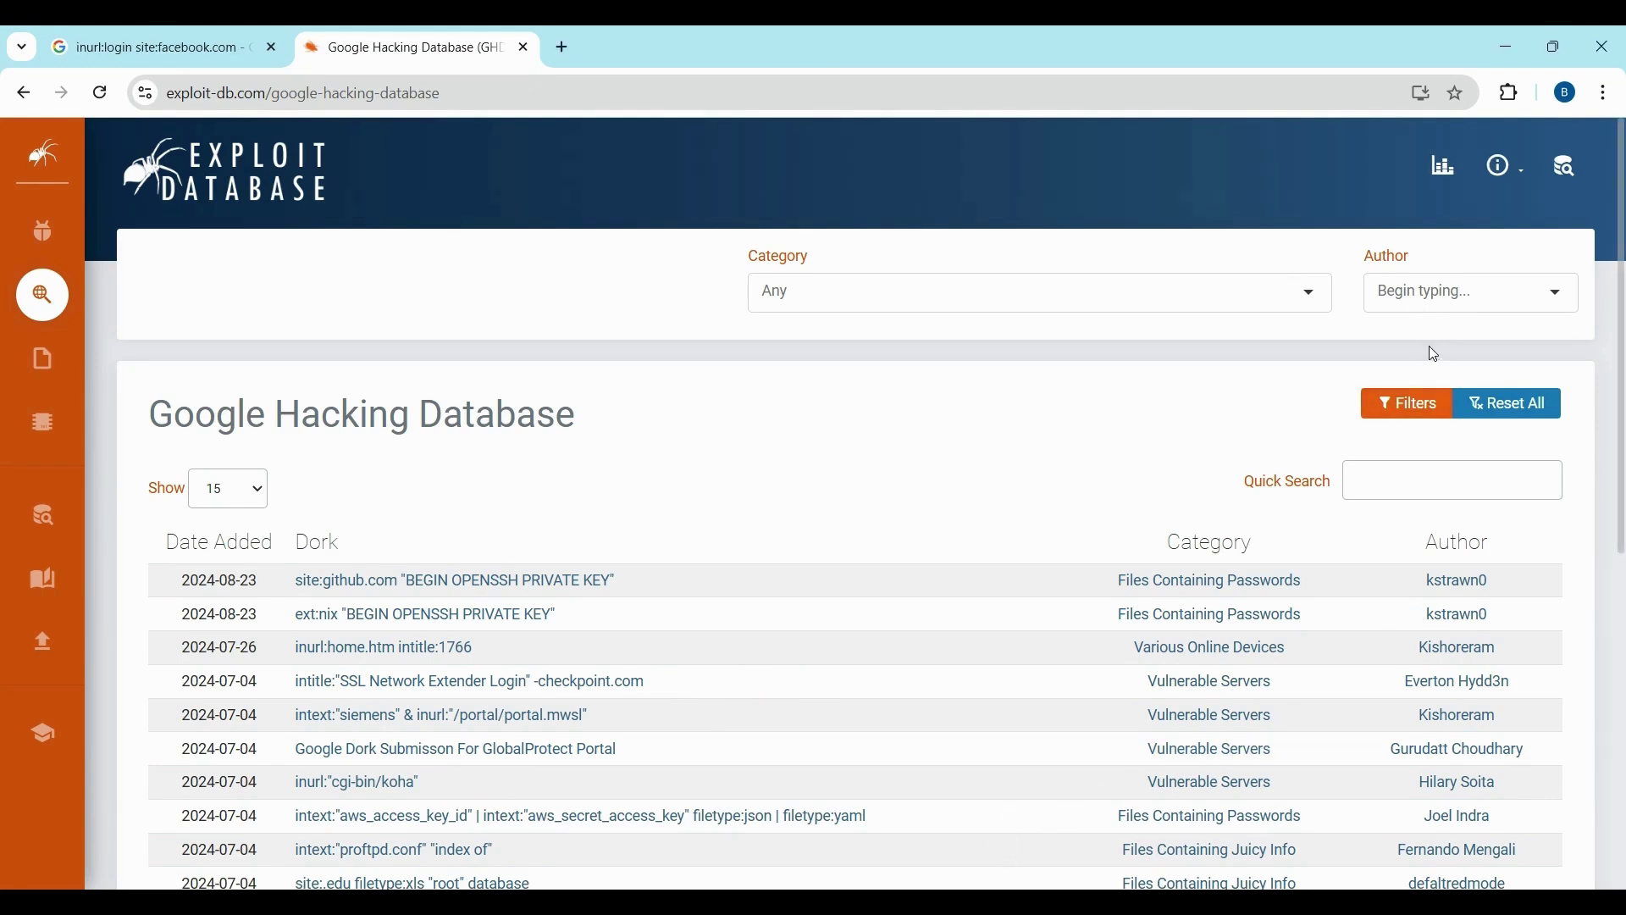
click(1216, 297)
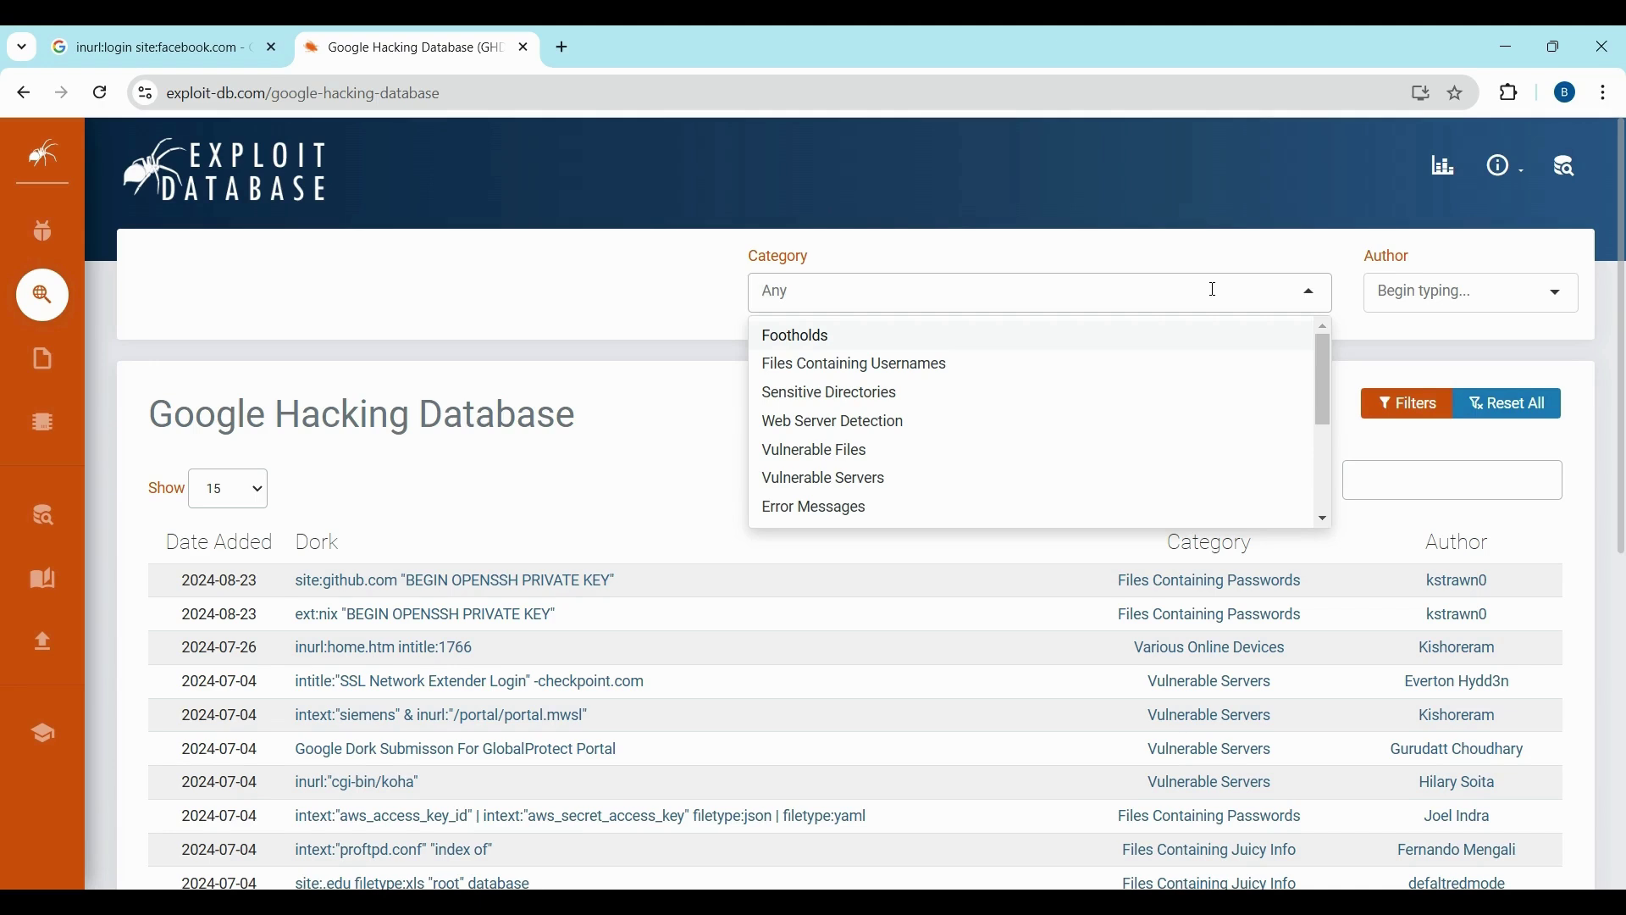
click(850, 378)
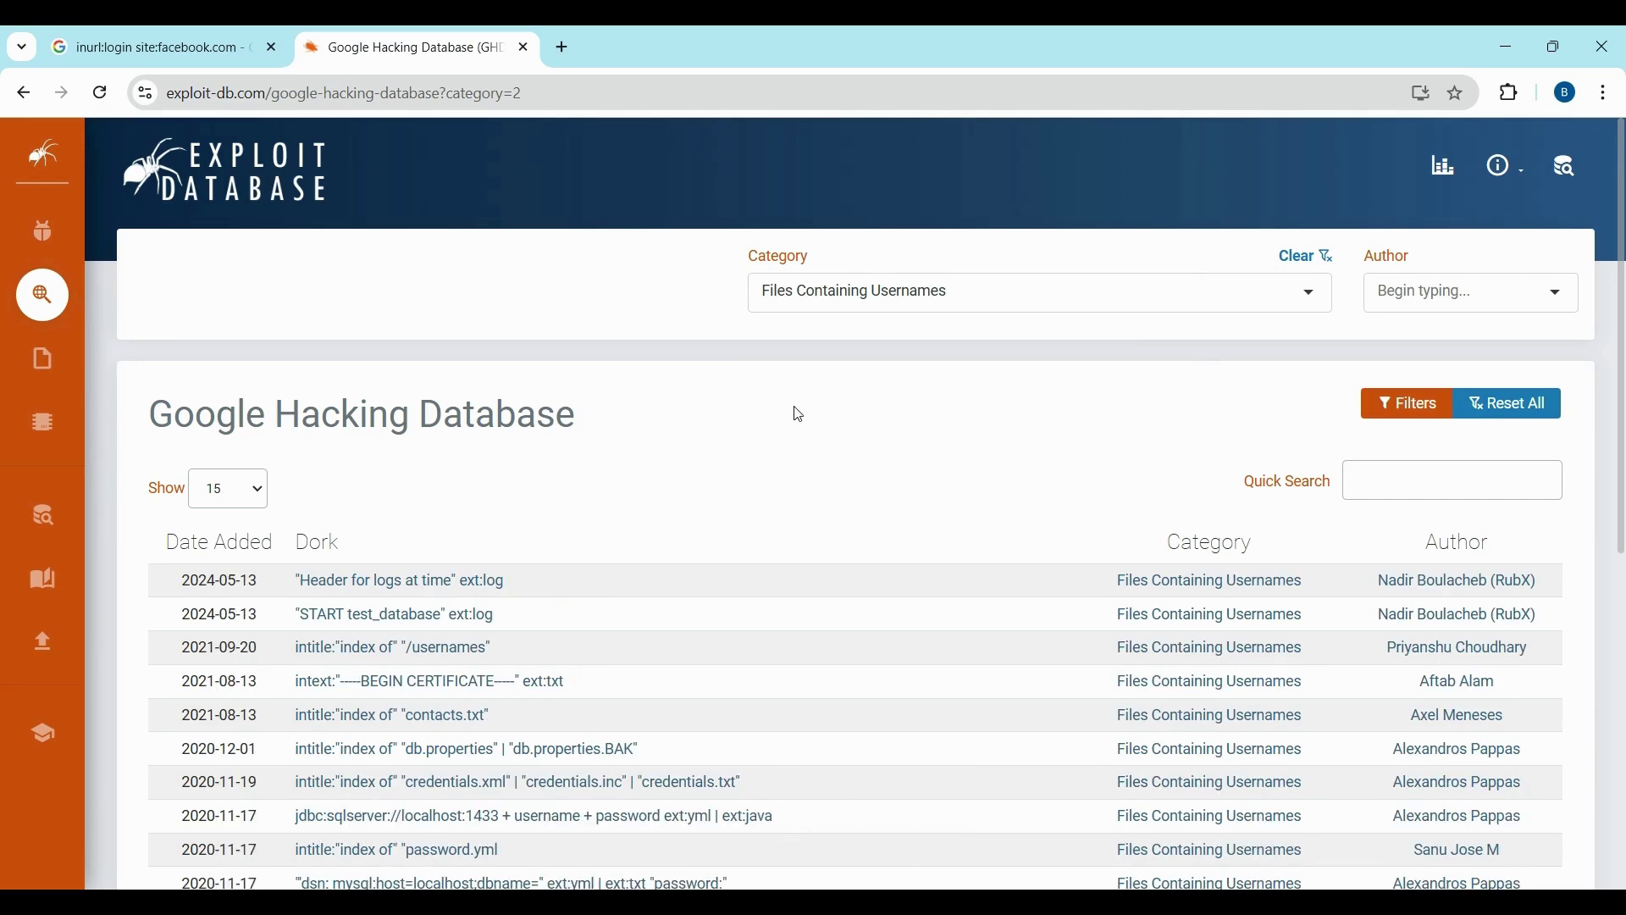
scroll(640, 552, down, 1)
scroll(639, 552, down, 3)
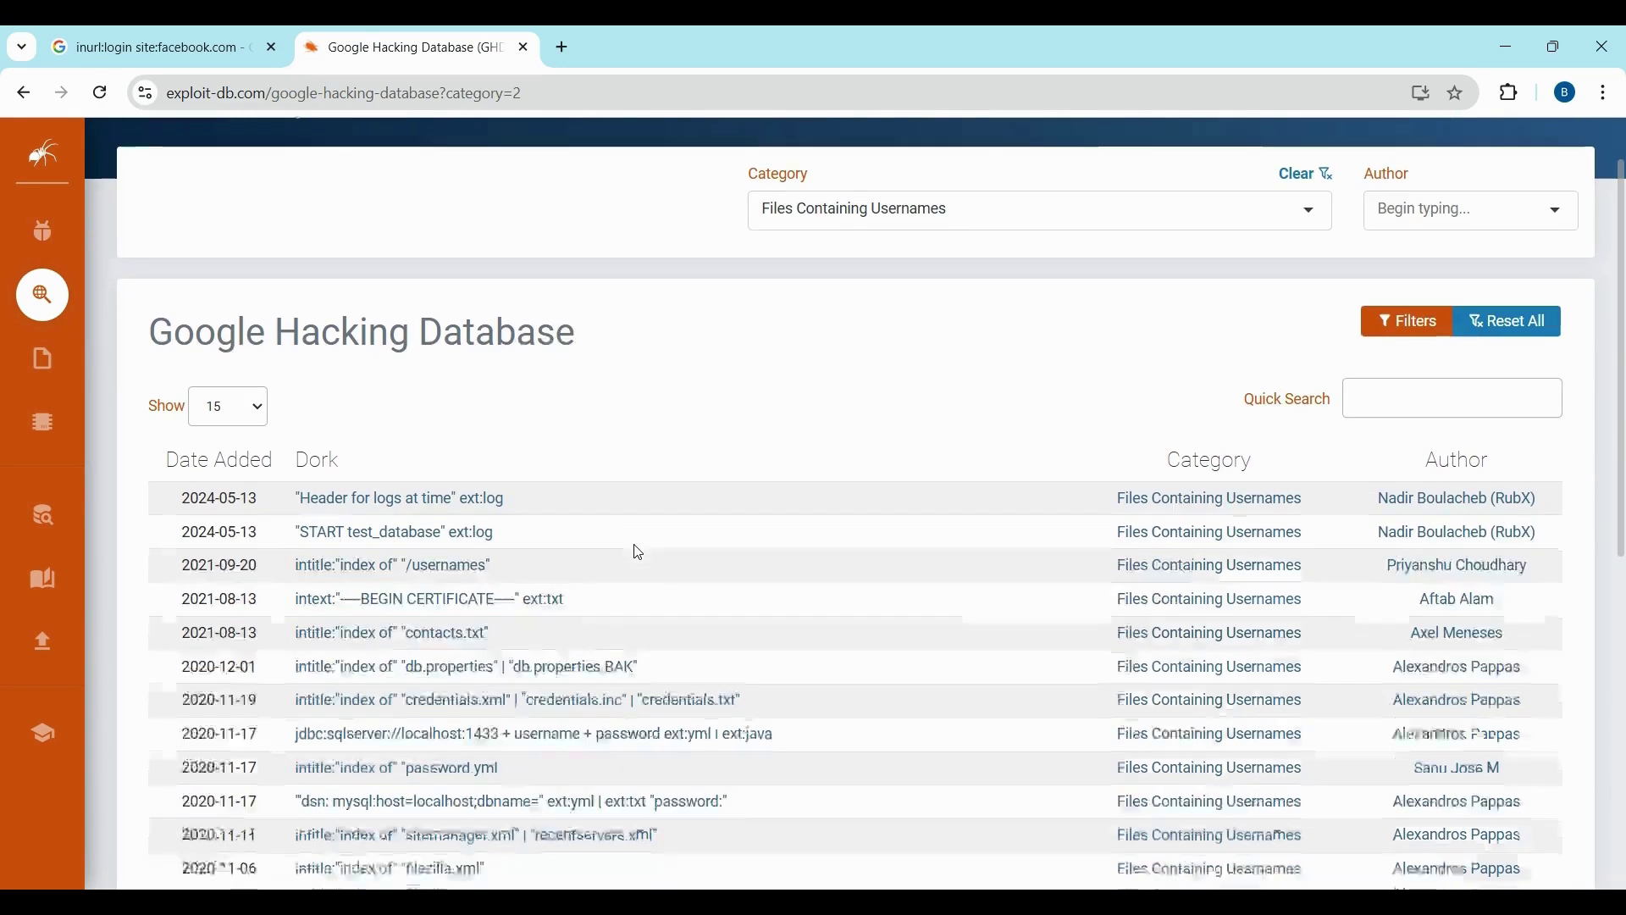
scroll(638, 553, down, 1)
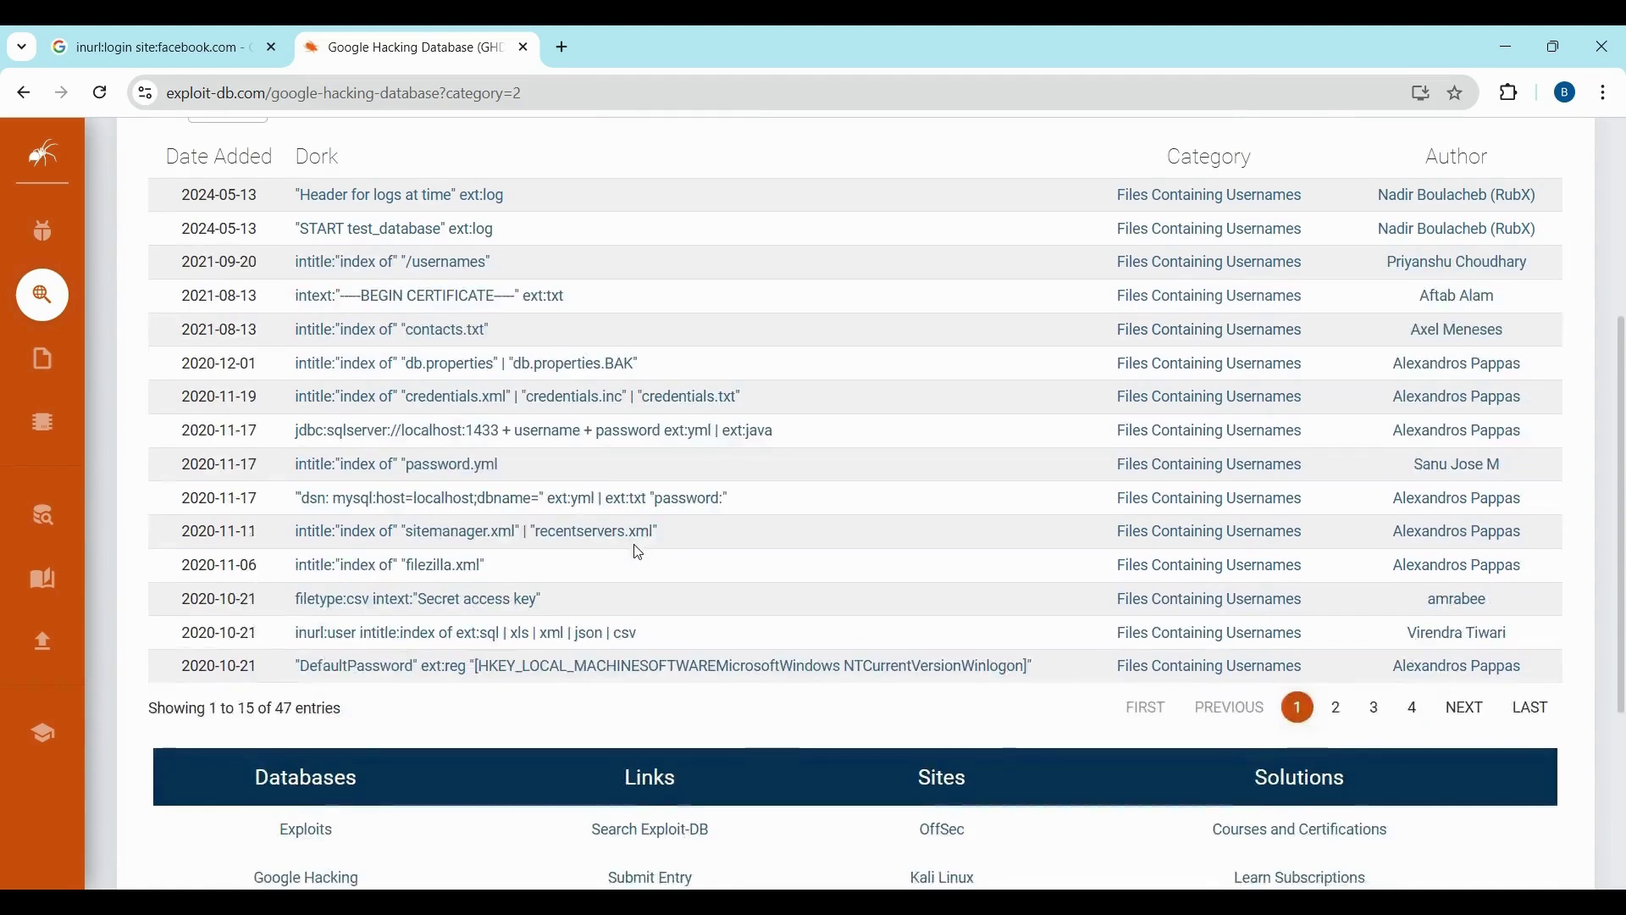
scroll(403, 618, up, 1)
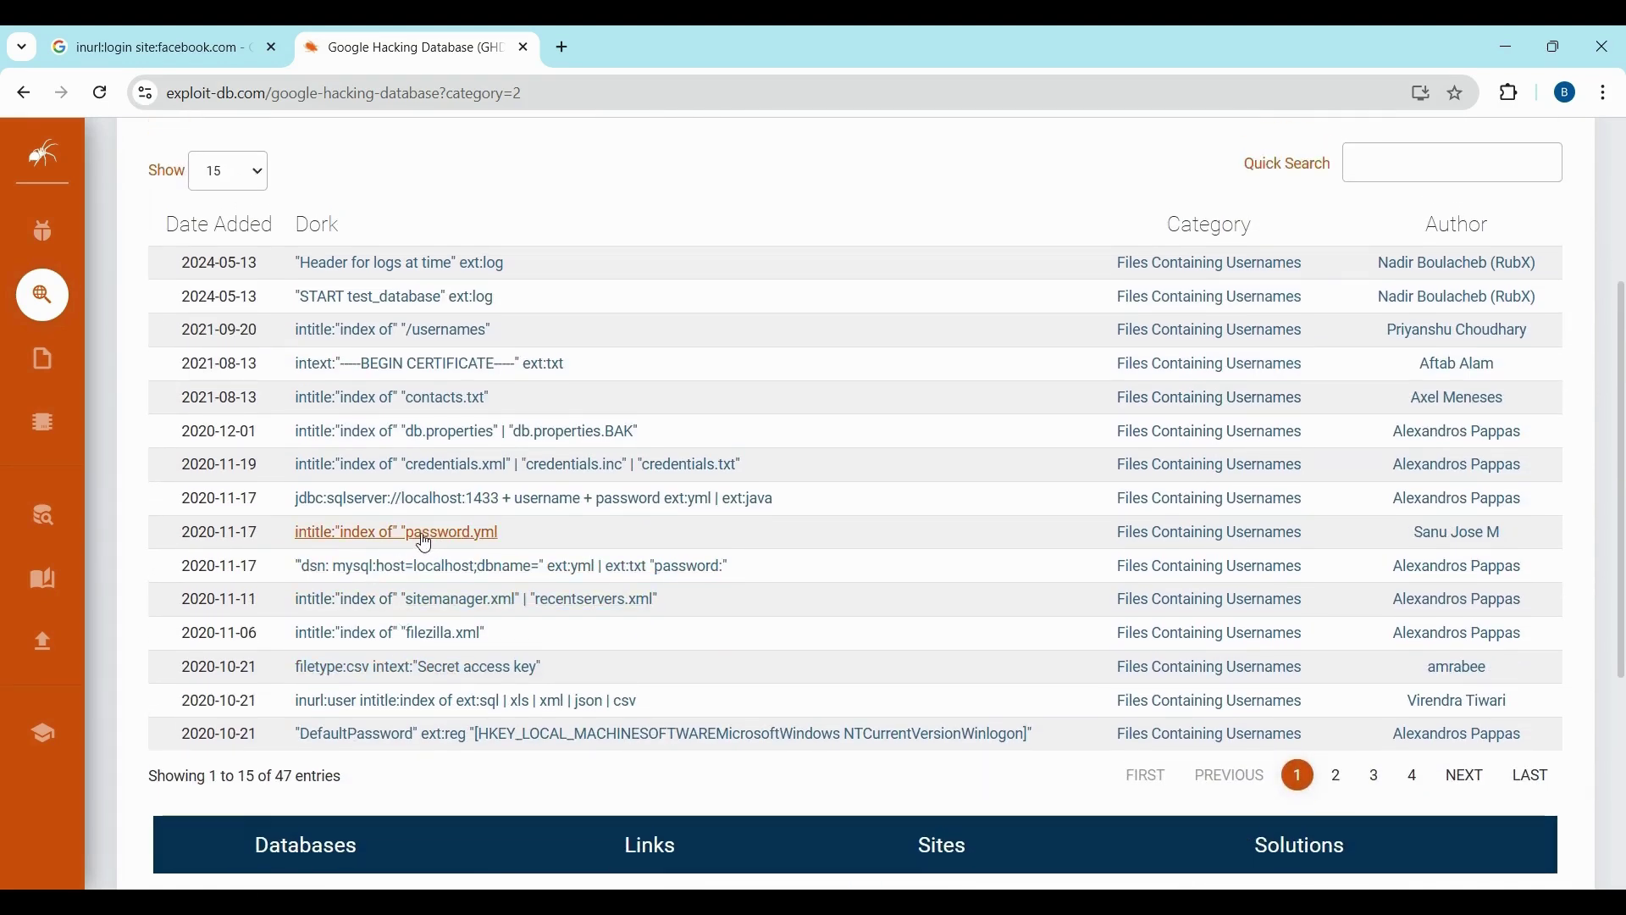
scroll(449, 546, up, 1)
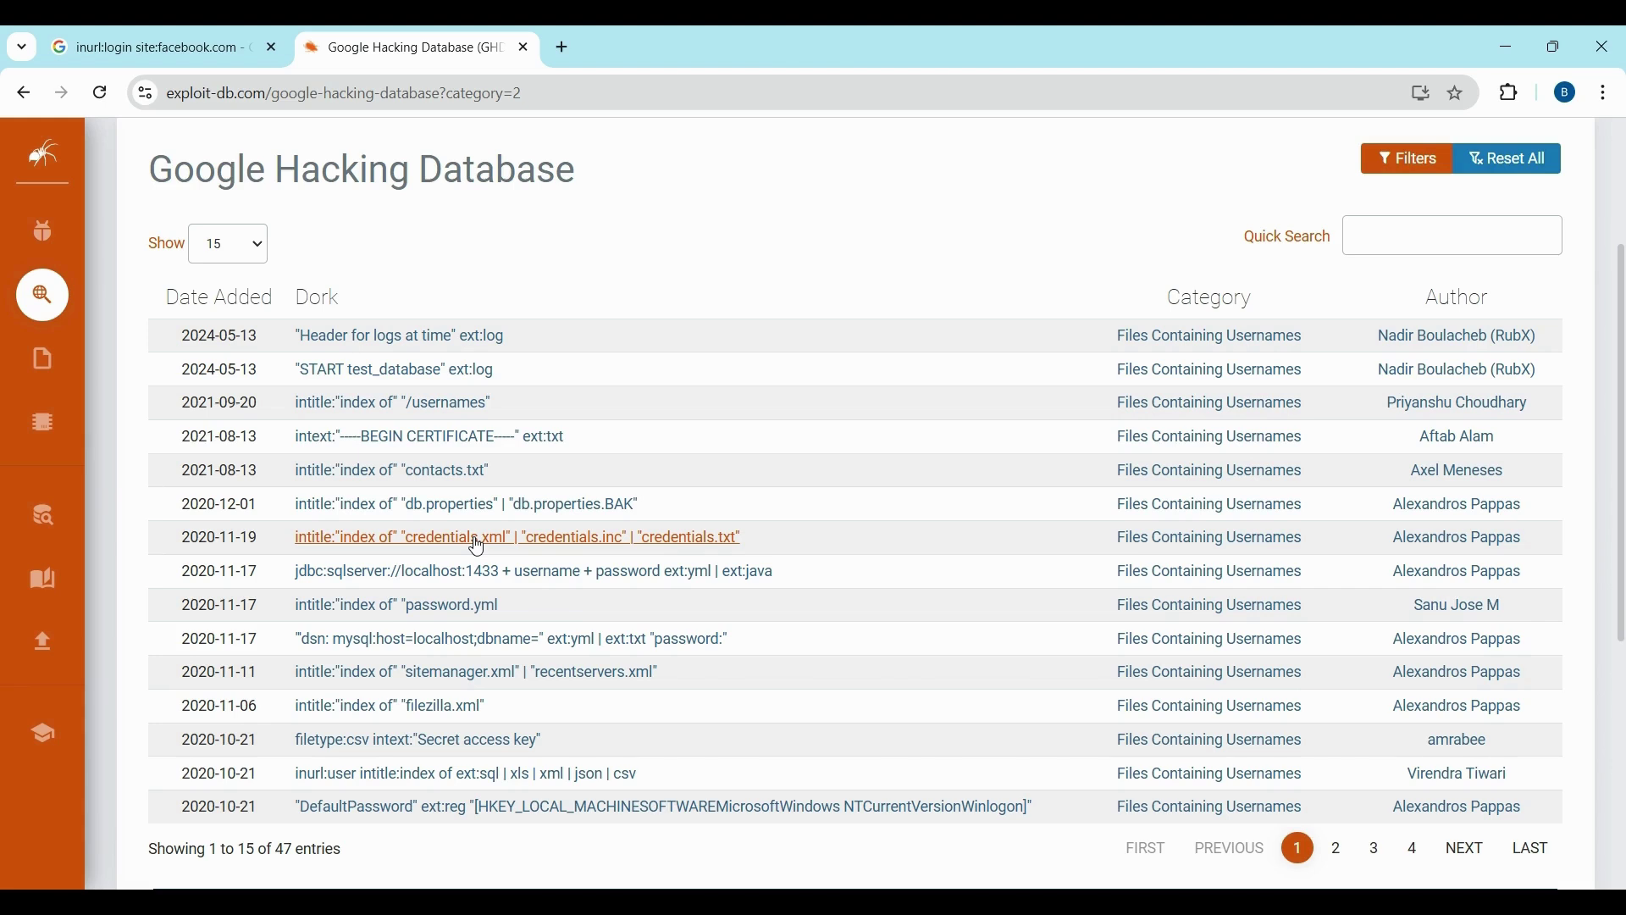
scroll(423, 398, up, 2)
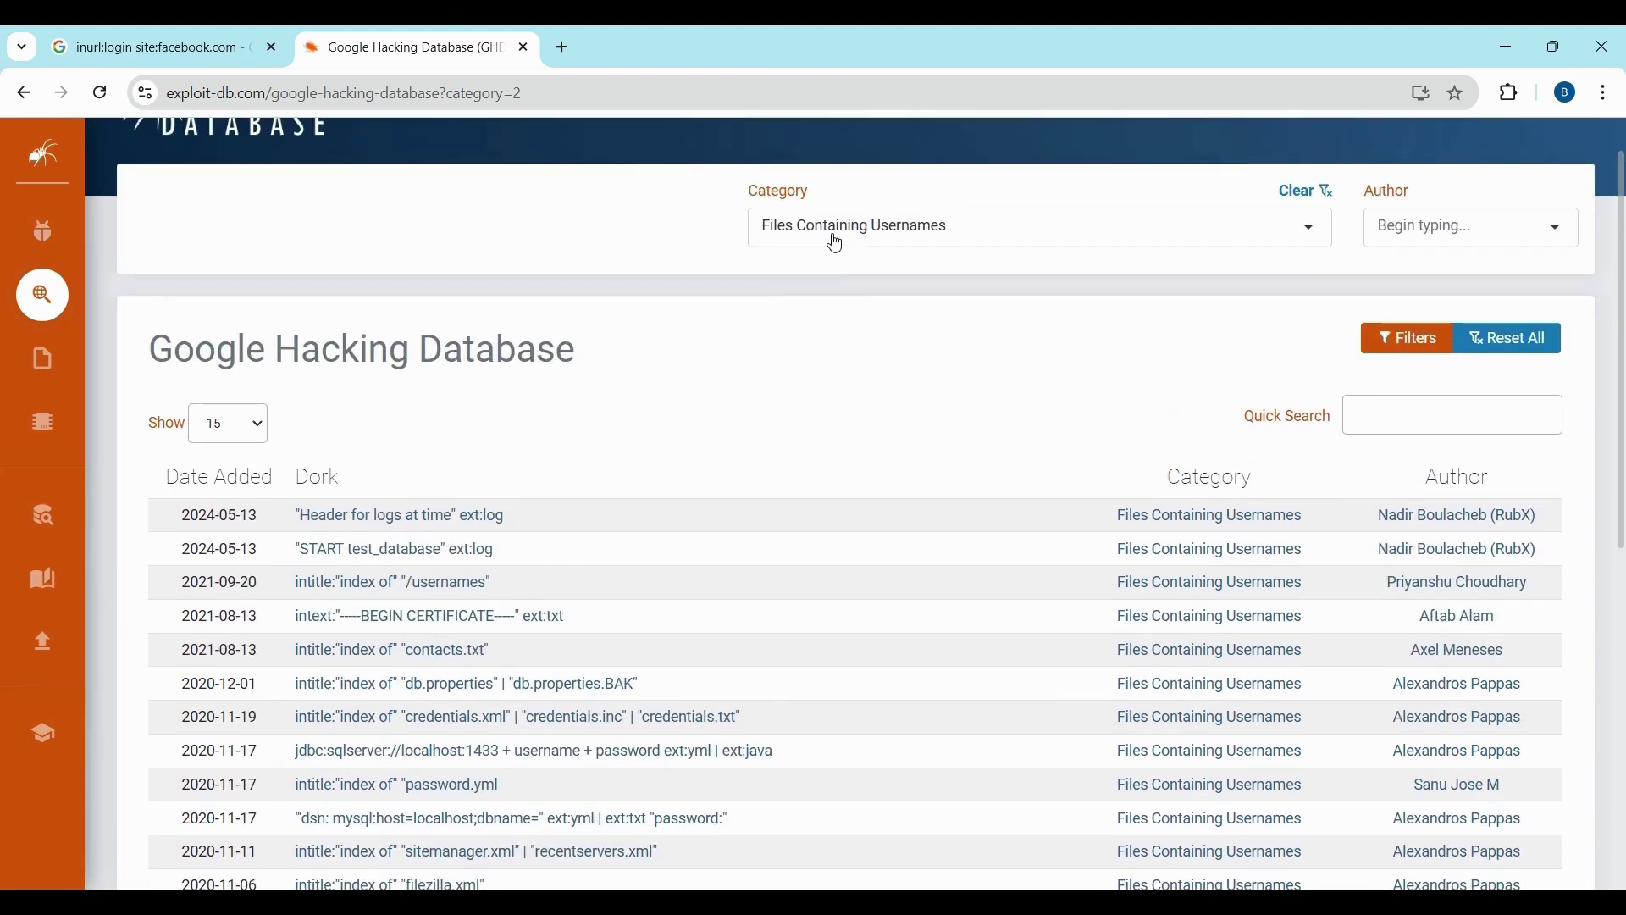
Change the category filter to Vulnerable Files and review the listed dorks
click(836, 237)
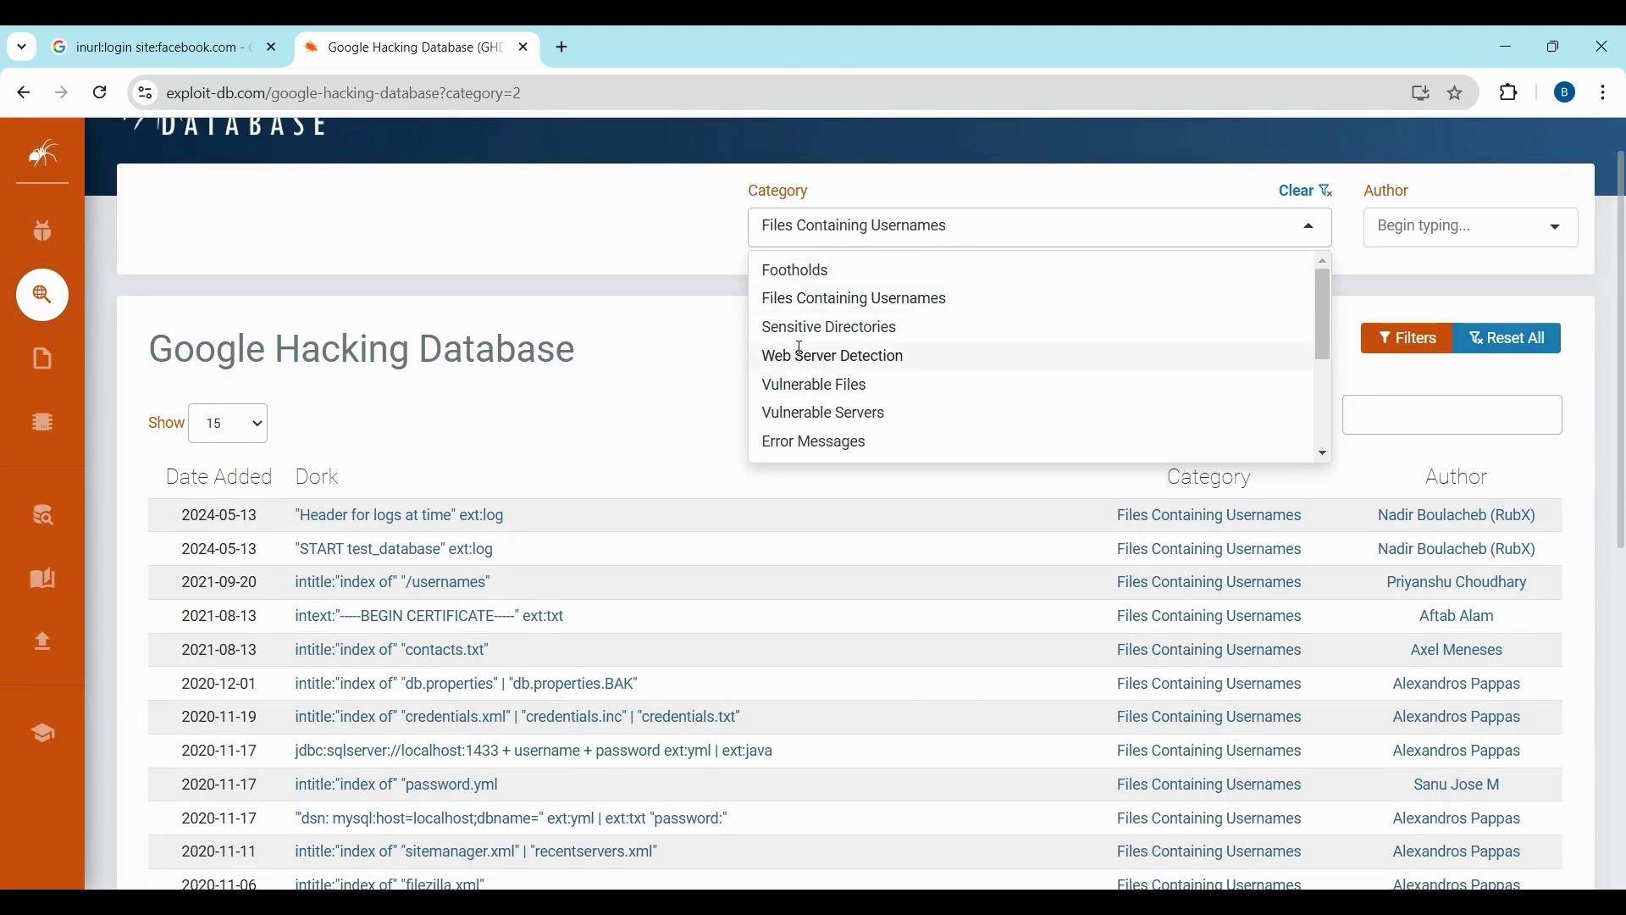
click(834, 388)
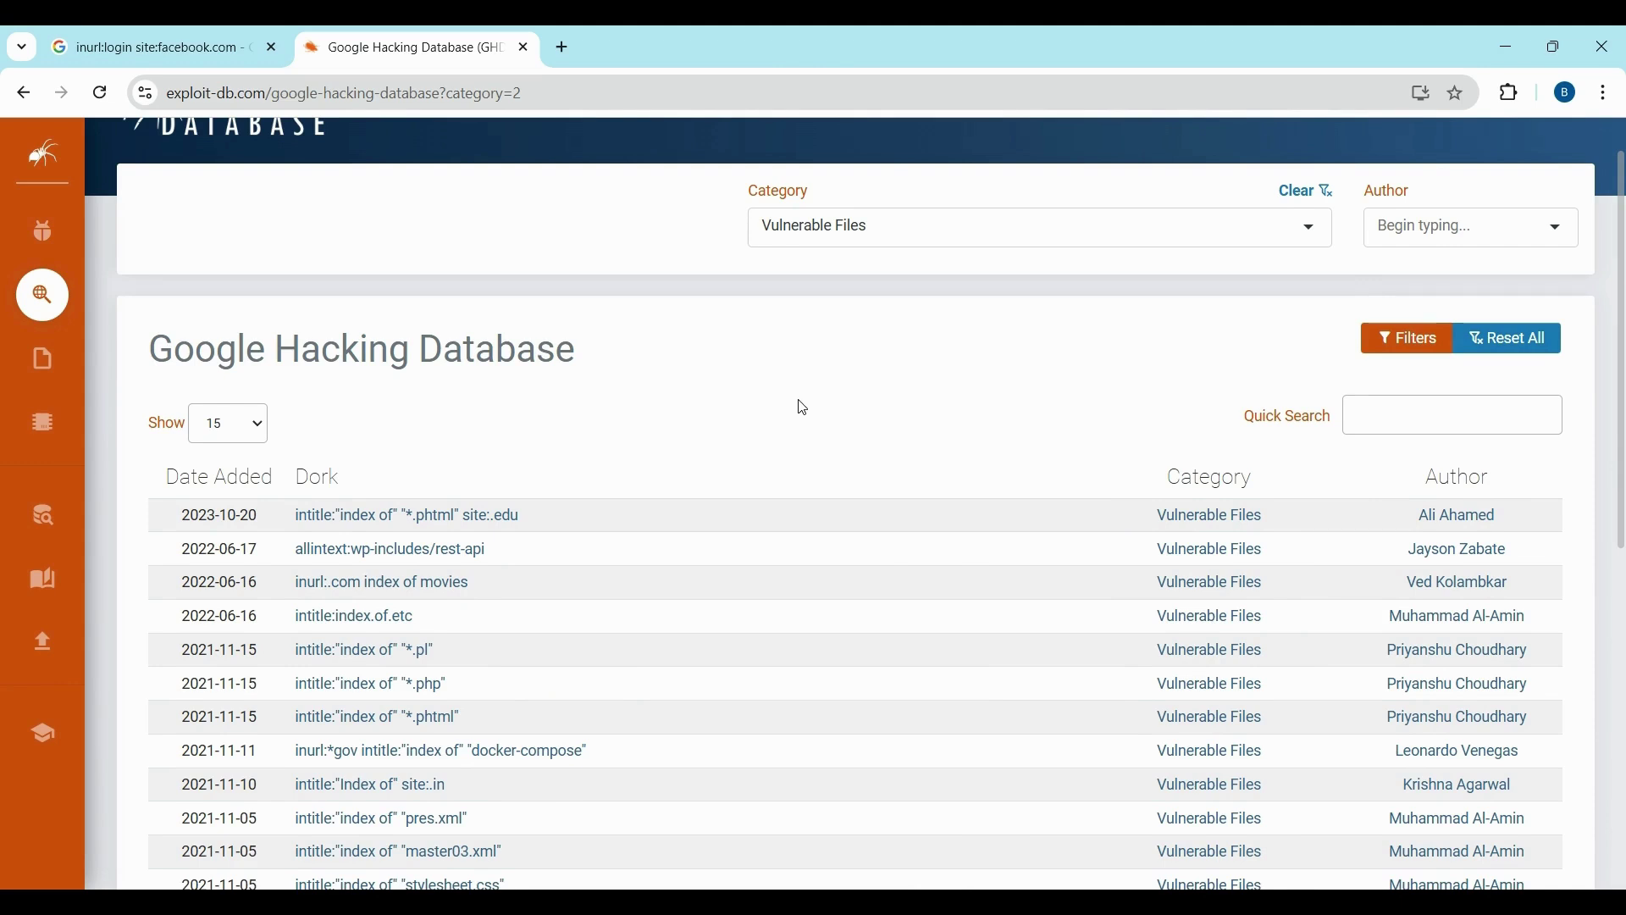
scroll(682, 506, down, 1)
scroll(670, 508, down, 1)
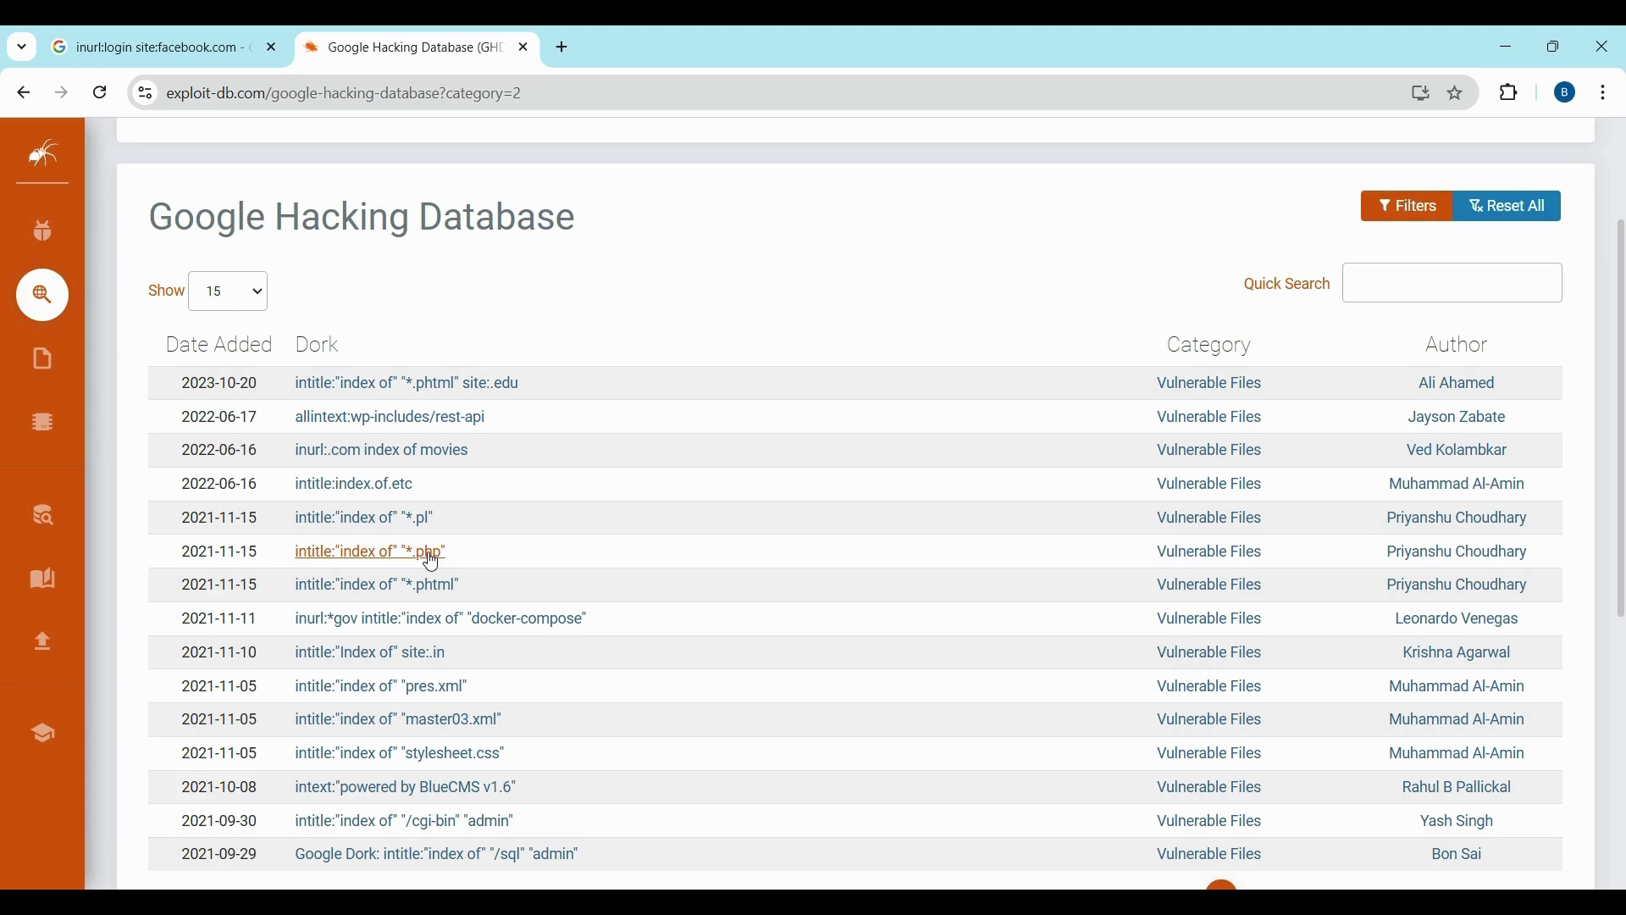
scroll(432, 562, up, 3)
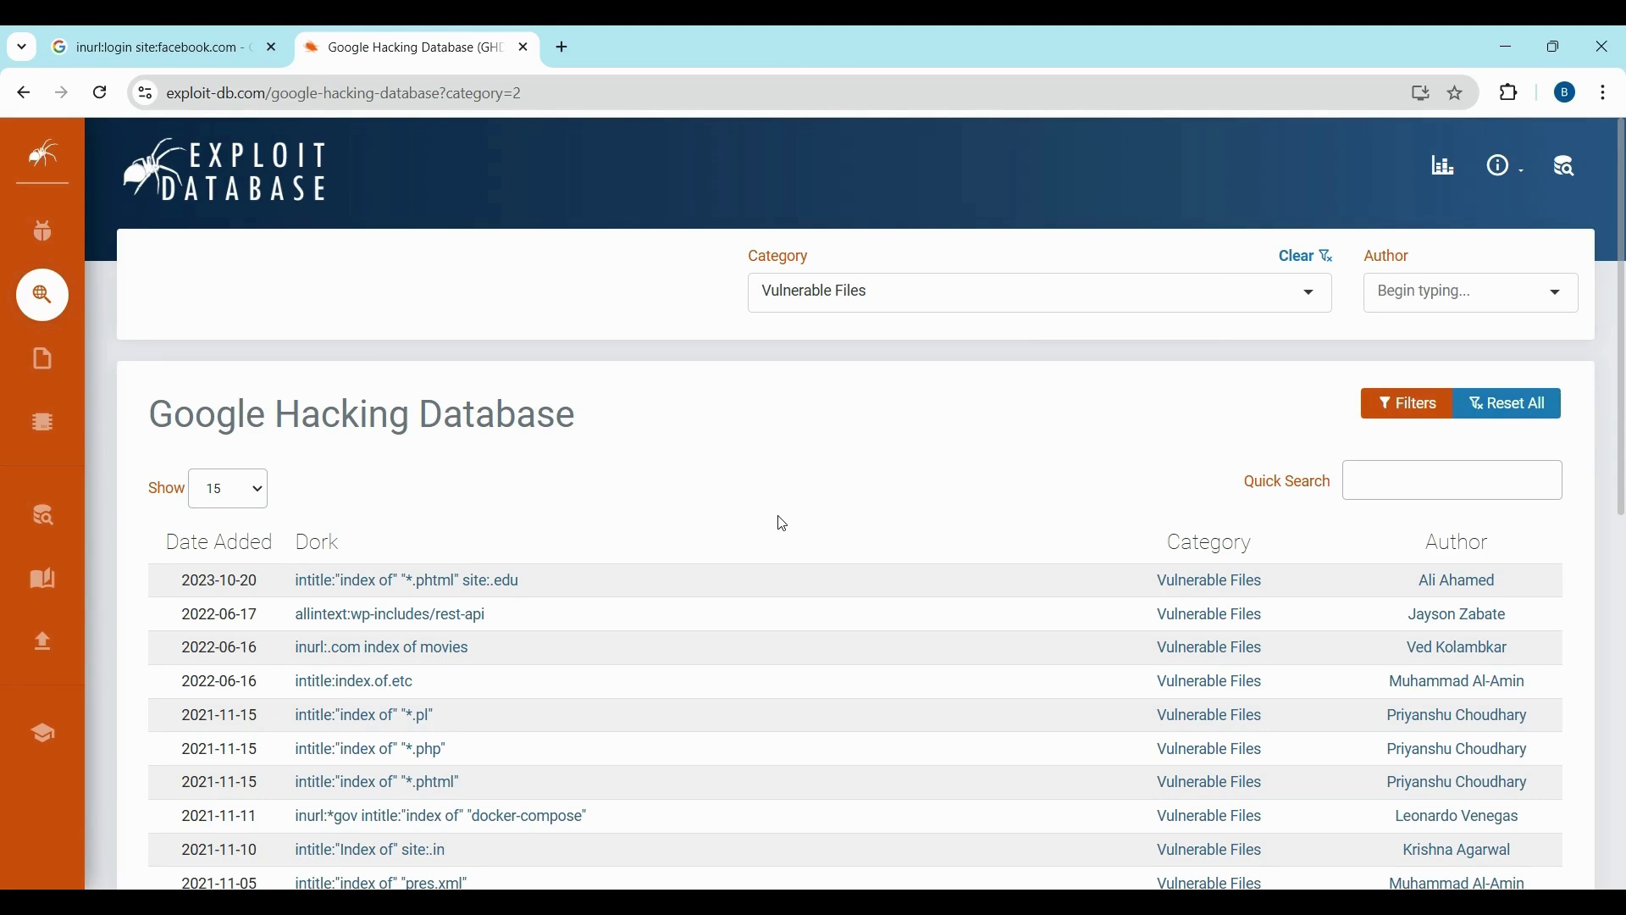
Search Google for "inurl:admin login" in a new browser tab and examine the admin login pages in the results
click(563, 49)
text(in)
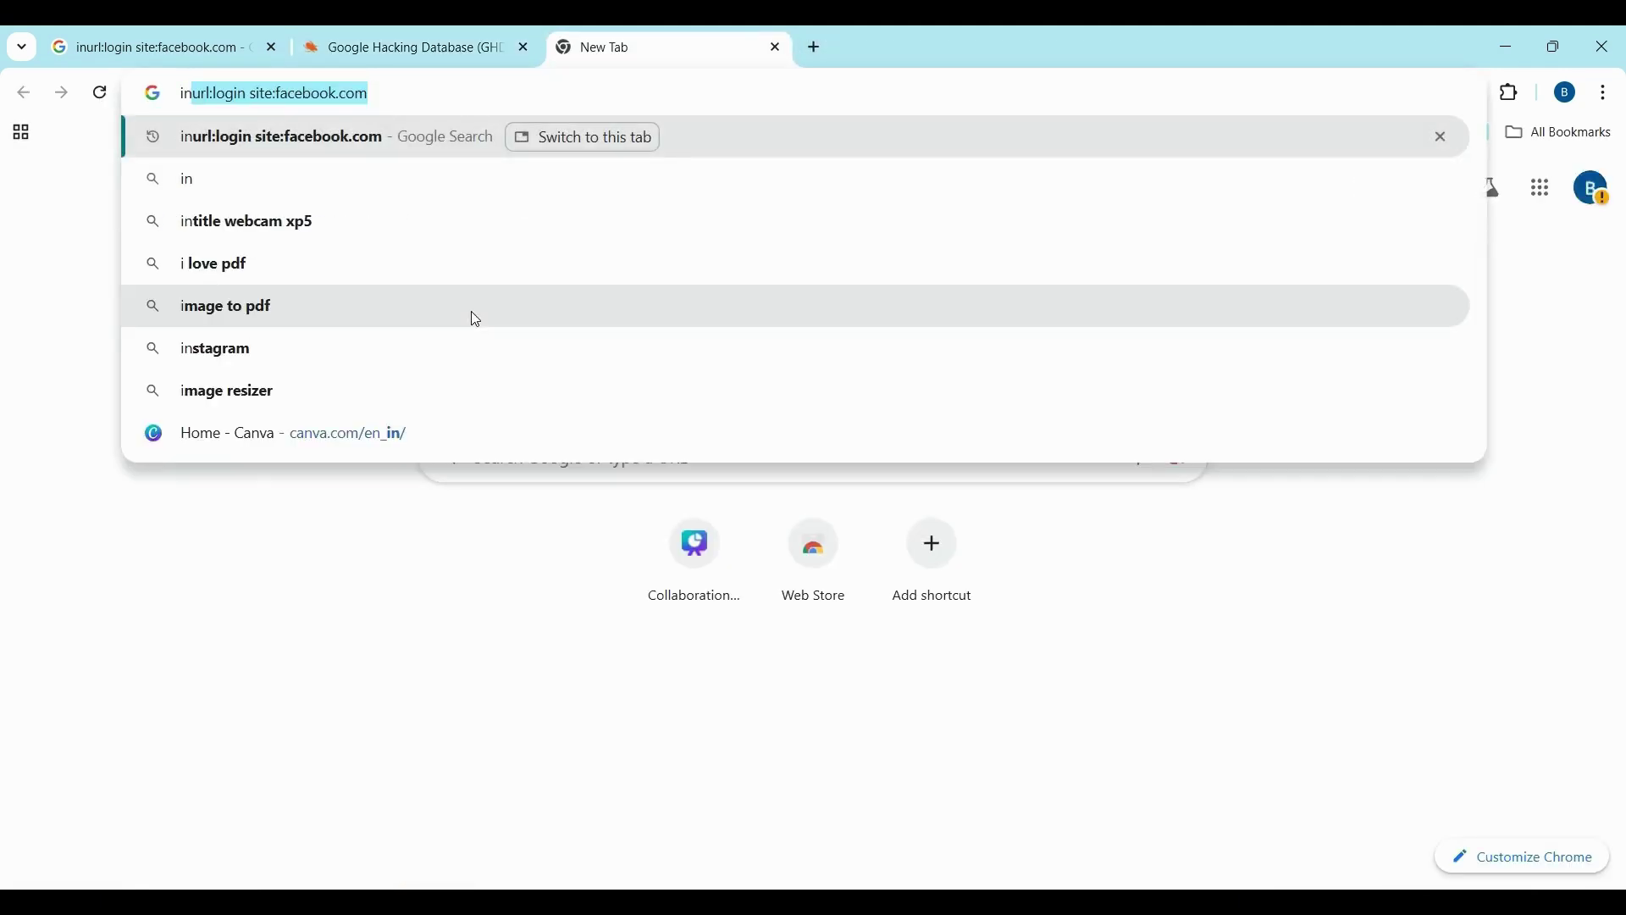
text(urll)
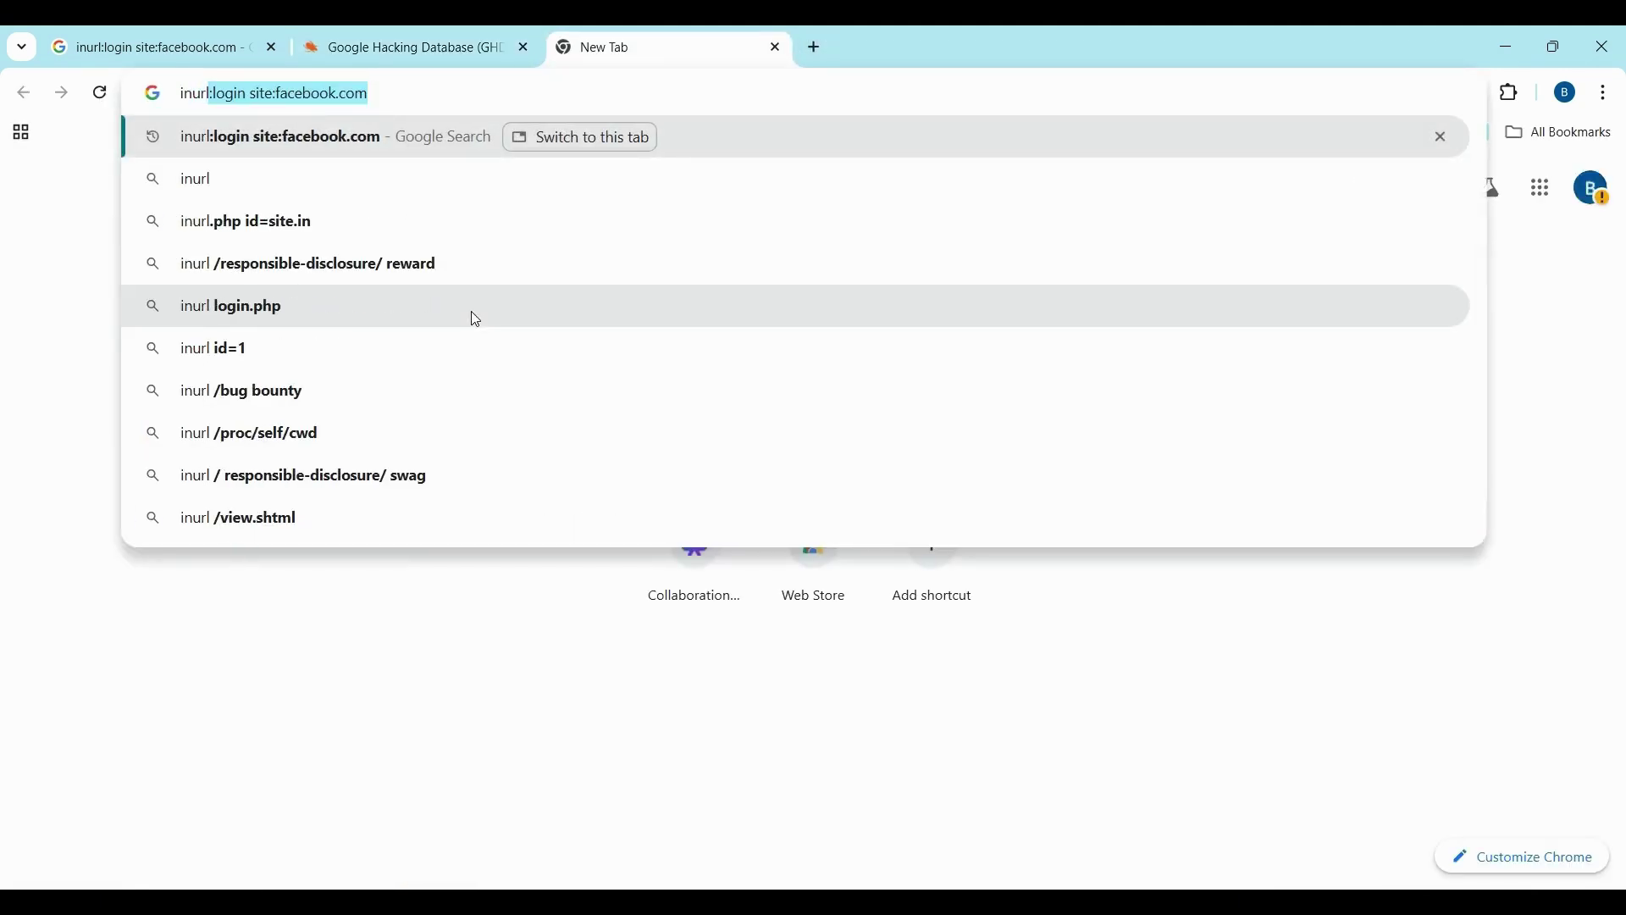
text(:)
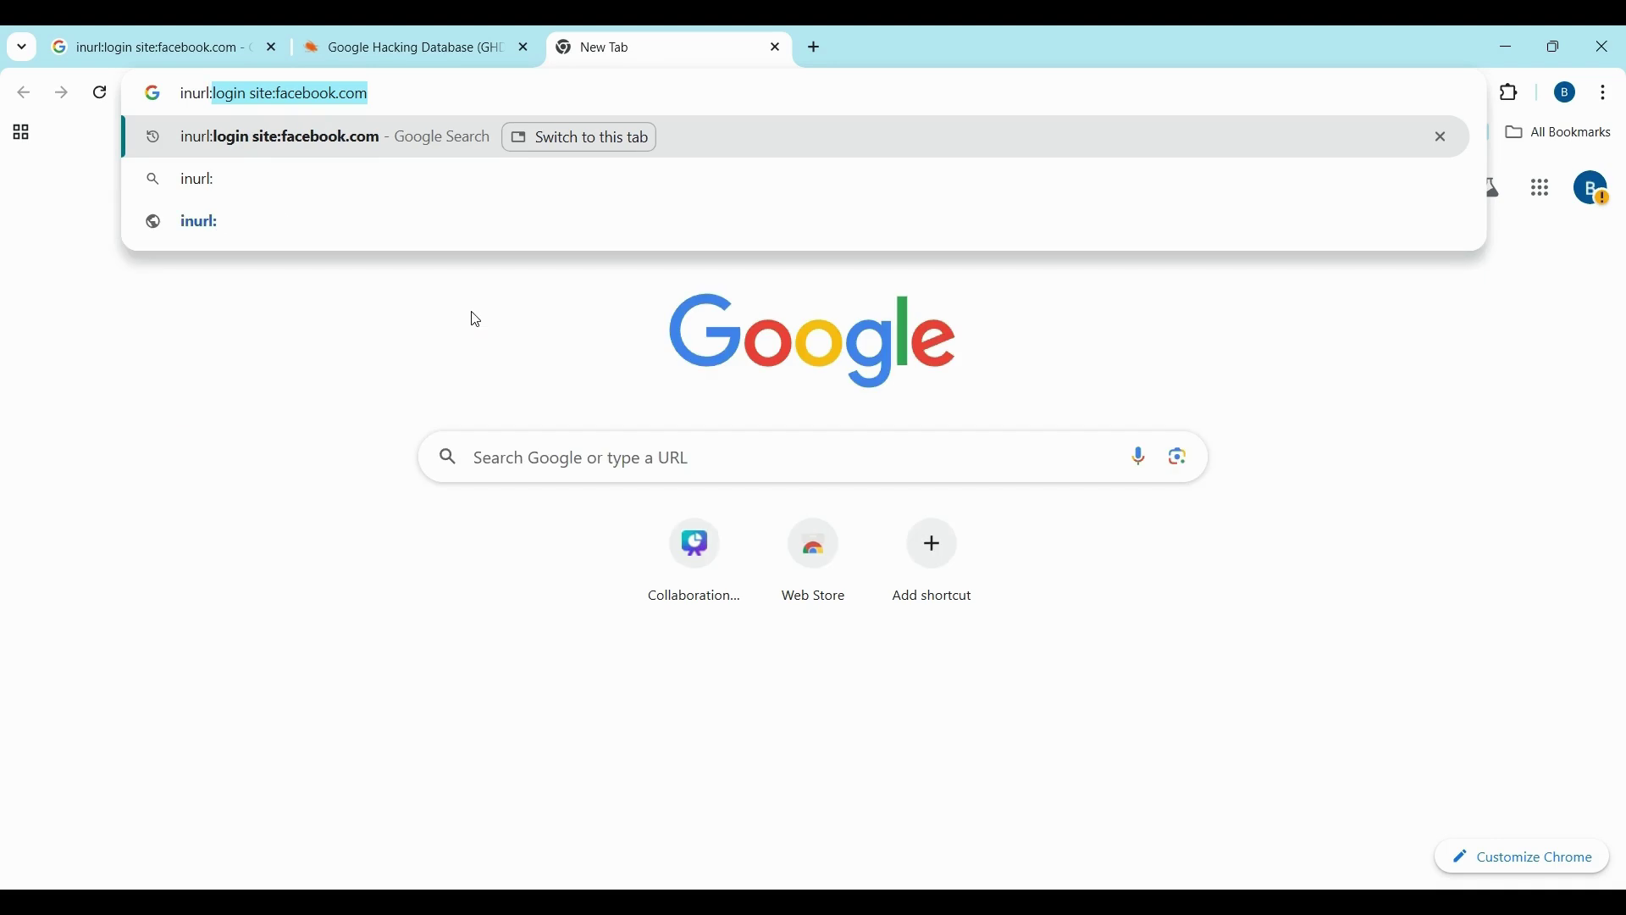
text(a)
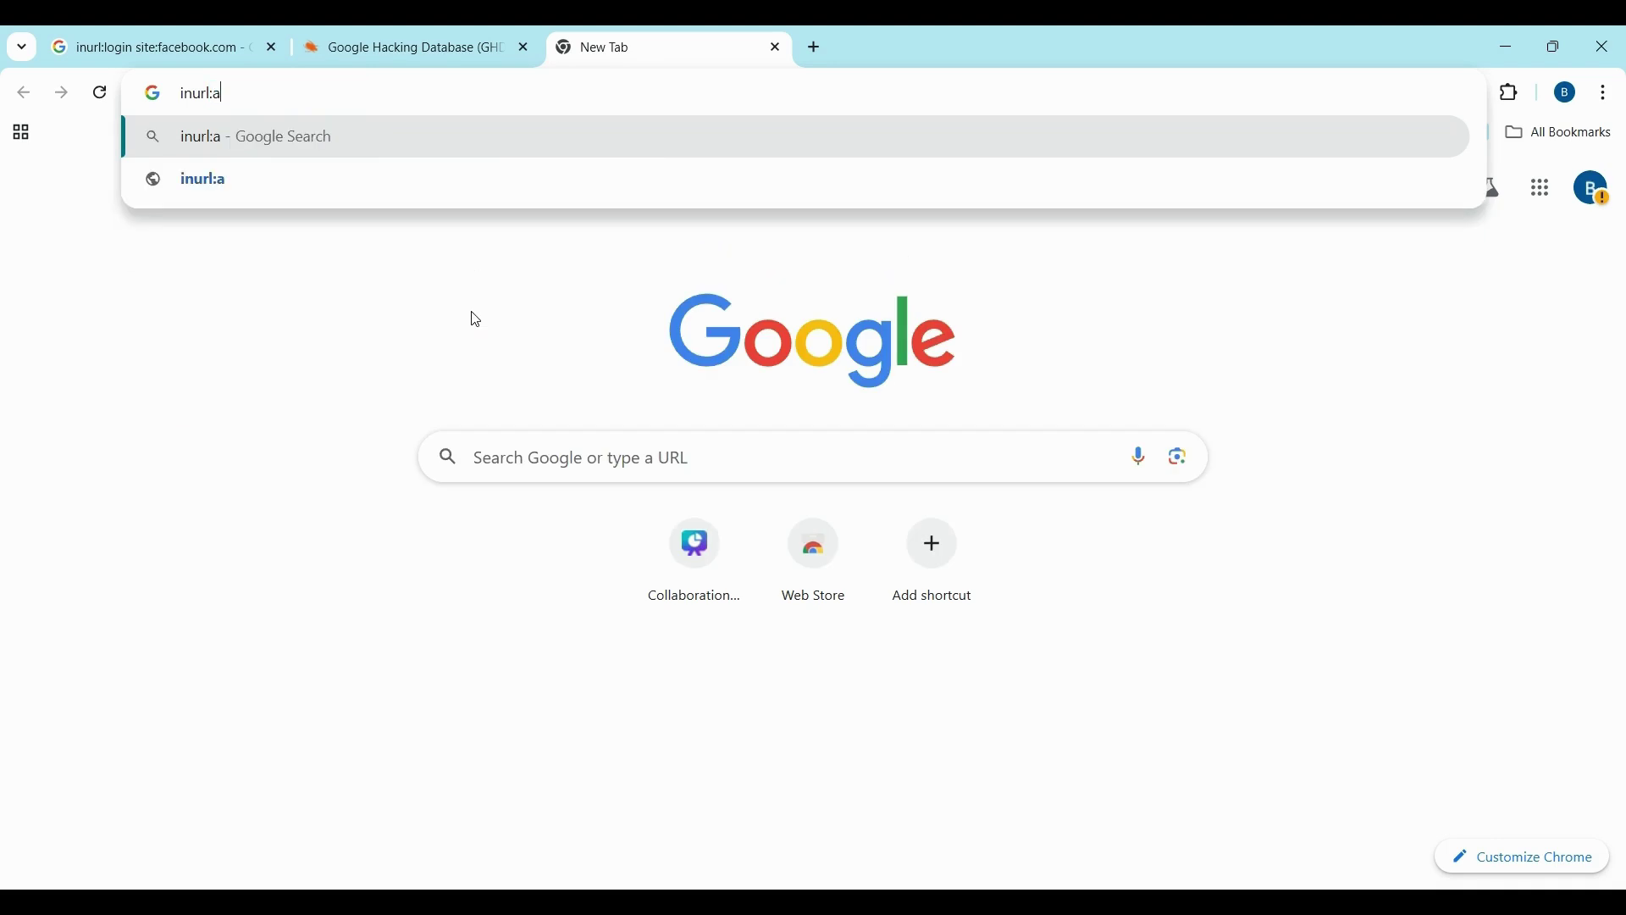
text(dmin )
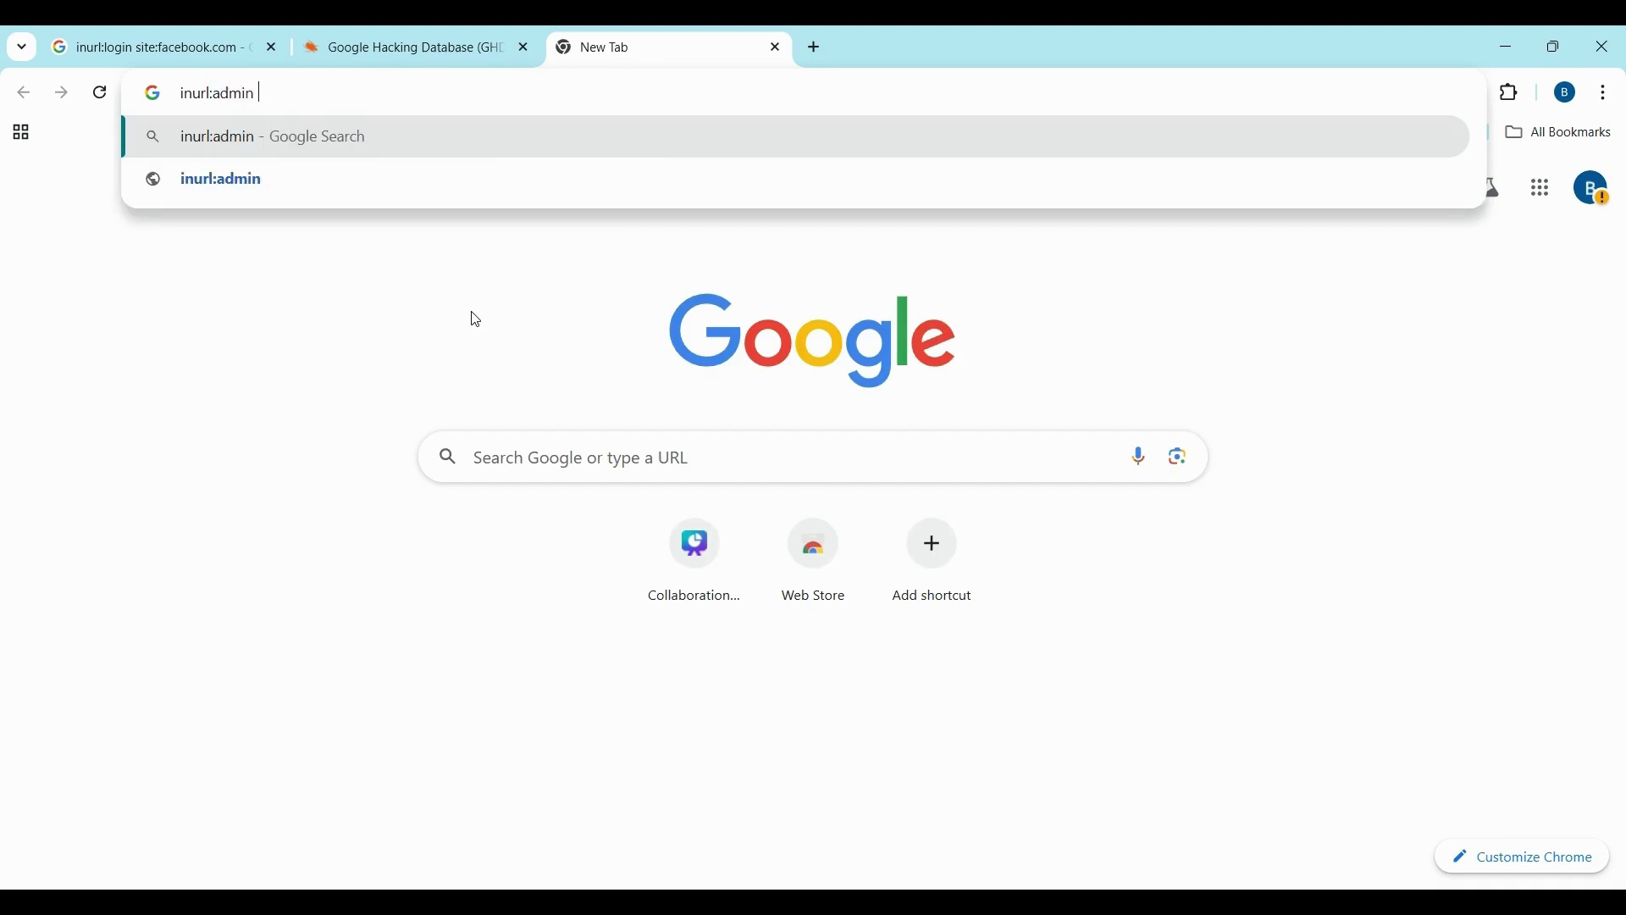
text(login)
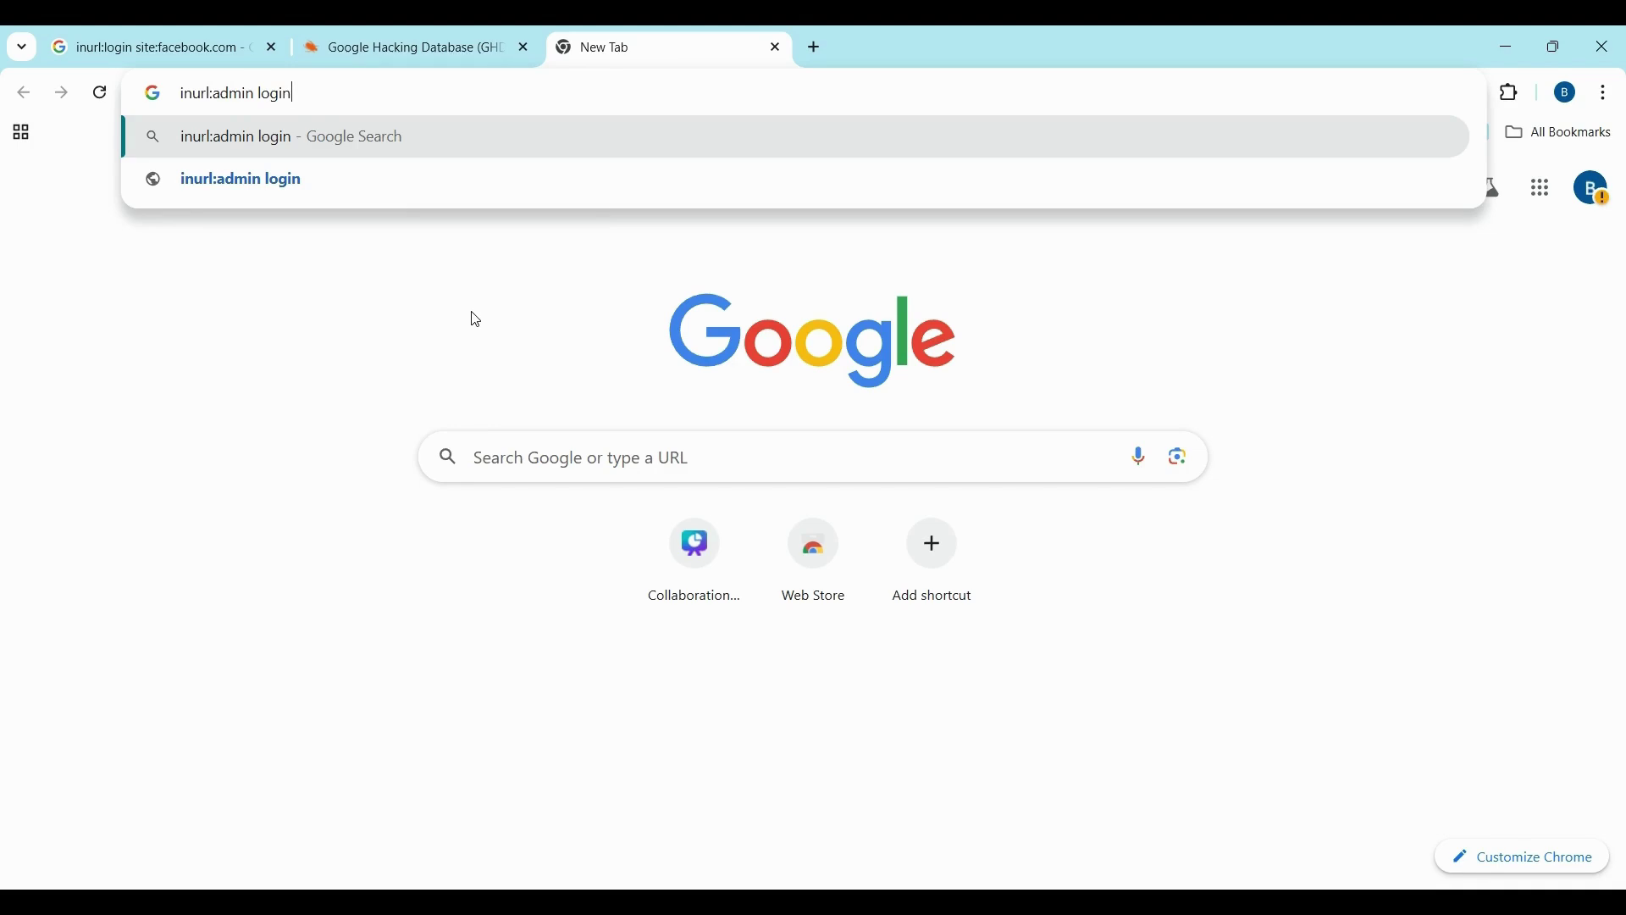
key(Return)
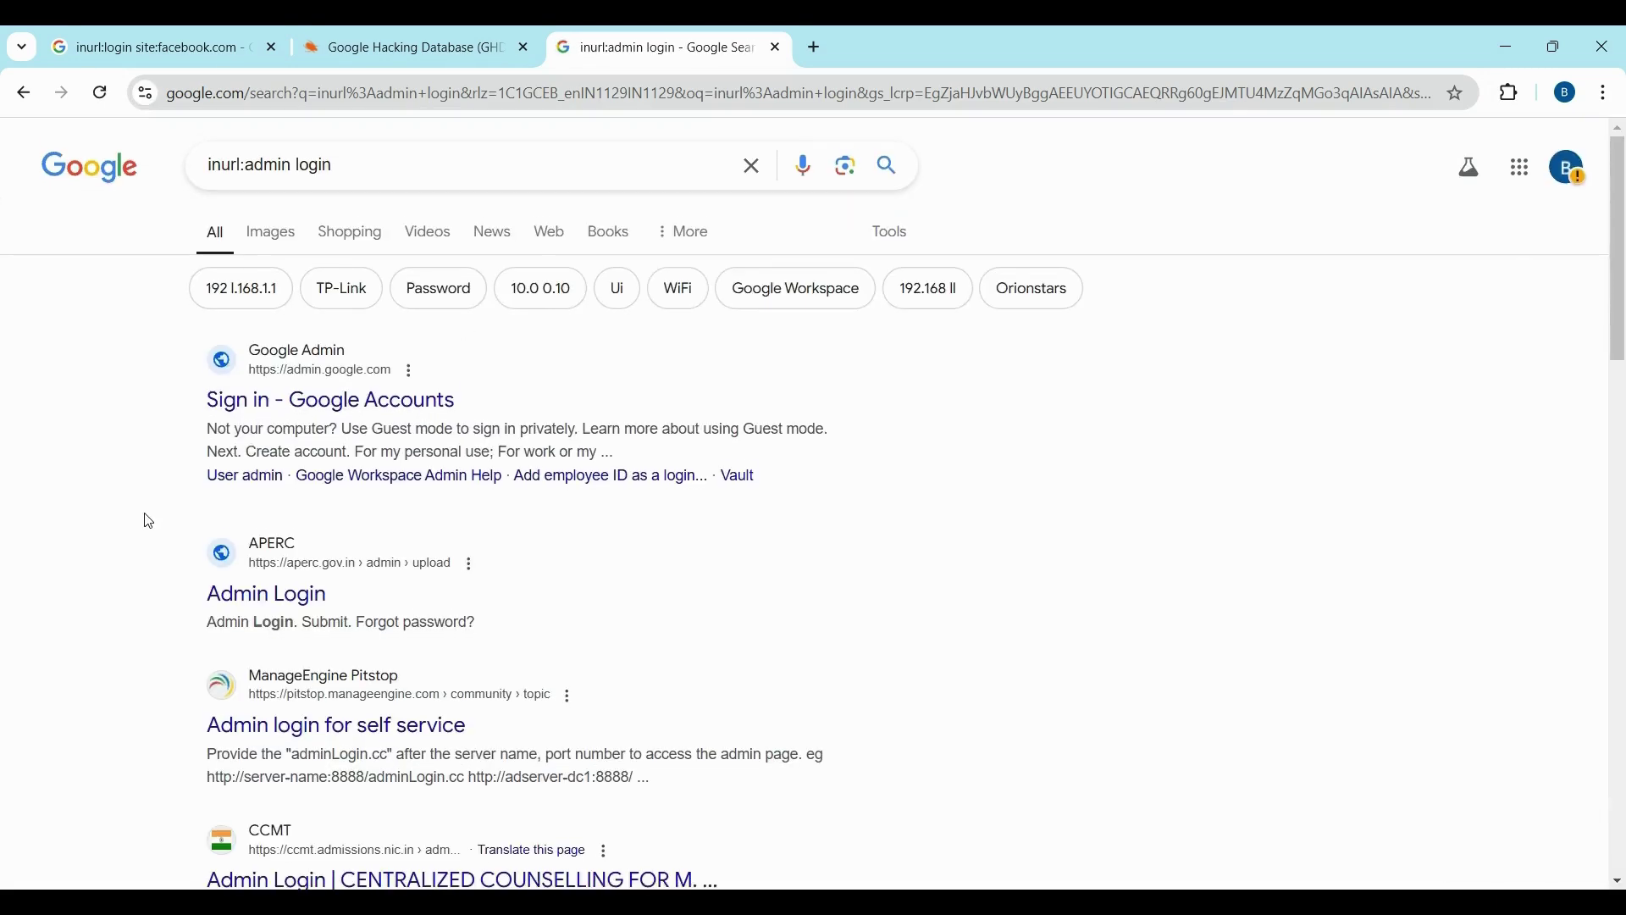
scroll(149, 521, down, 1)
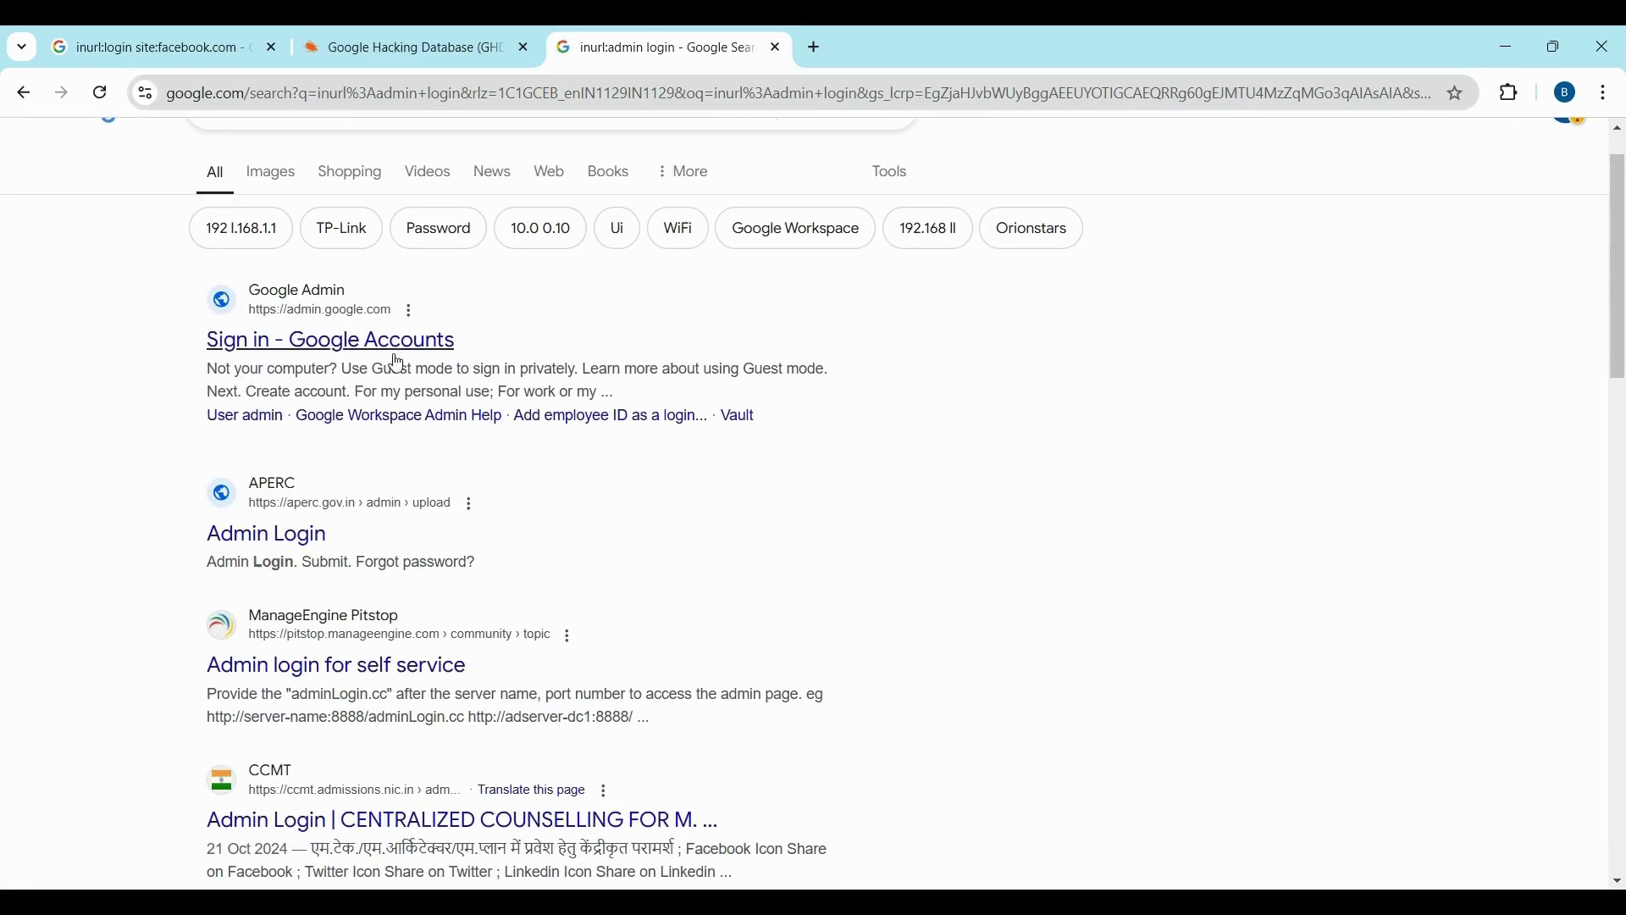
scroll(201, 564, down, 2)
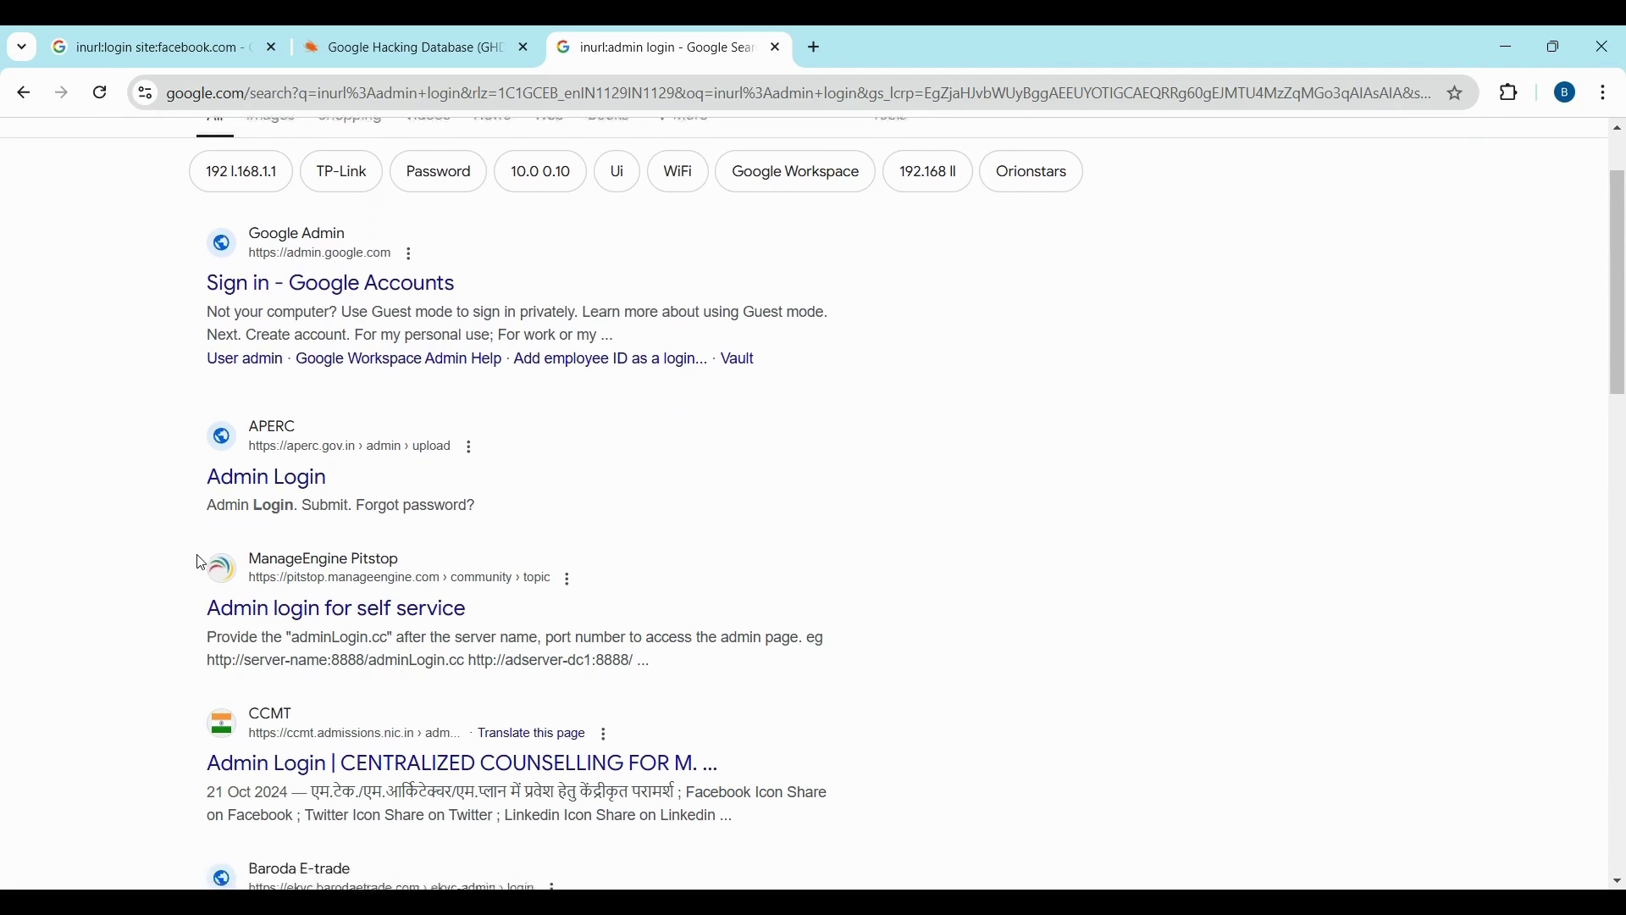
scroll(201, 564, down, 2)
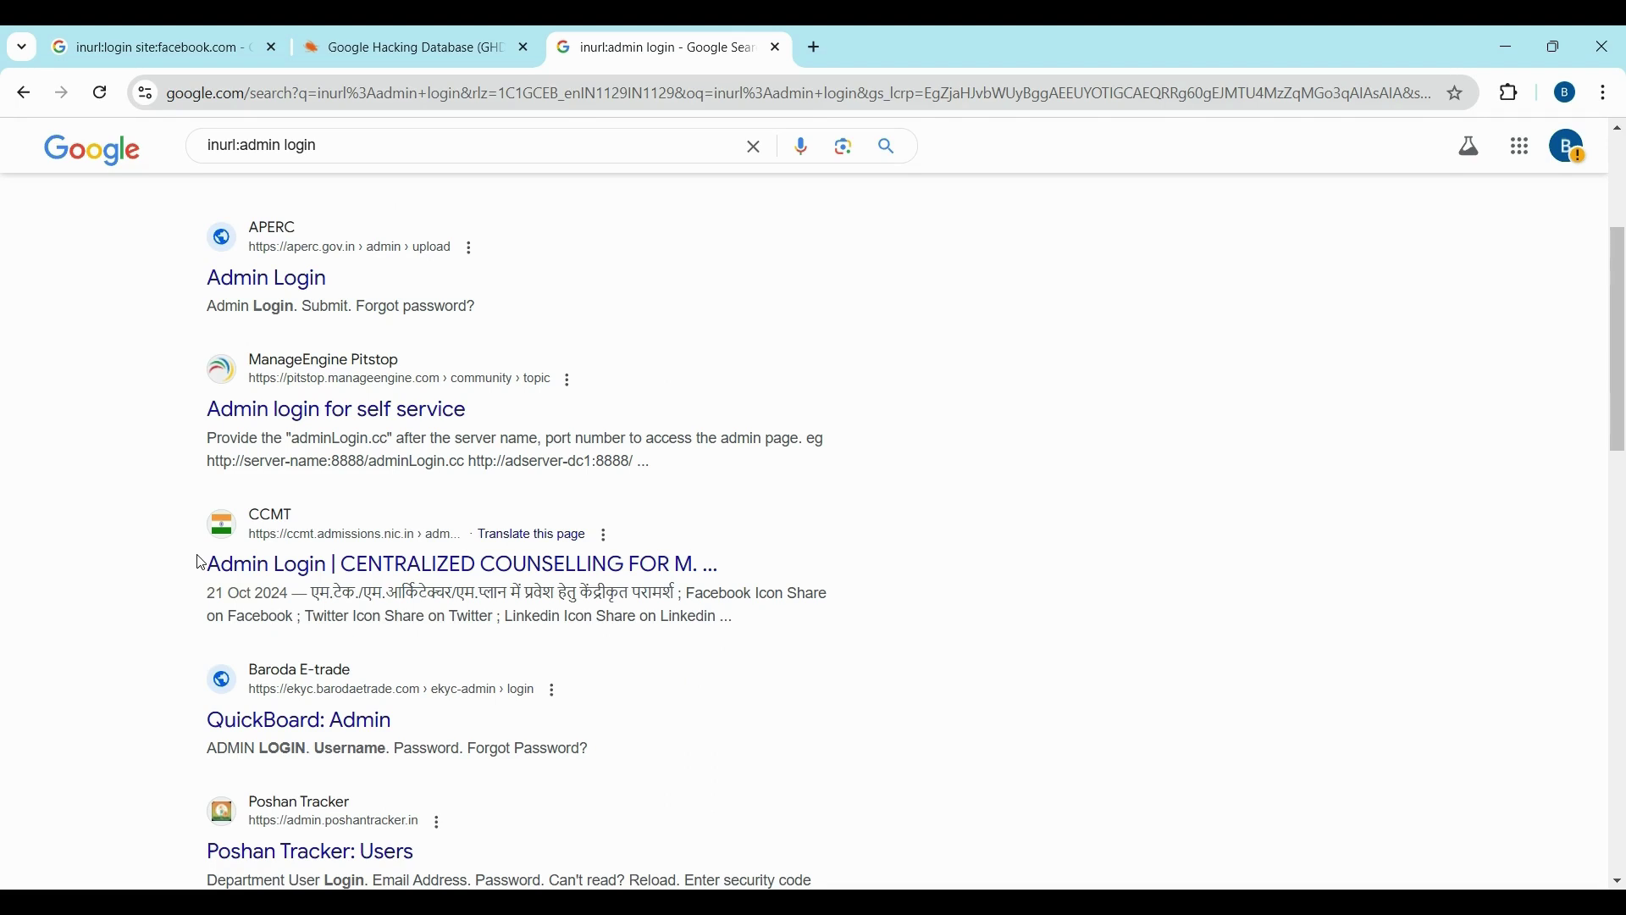
scroll(200, 563, up, 4)
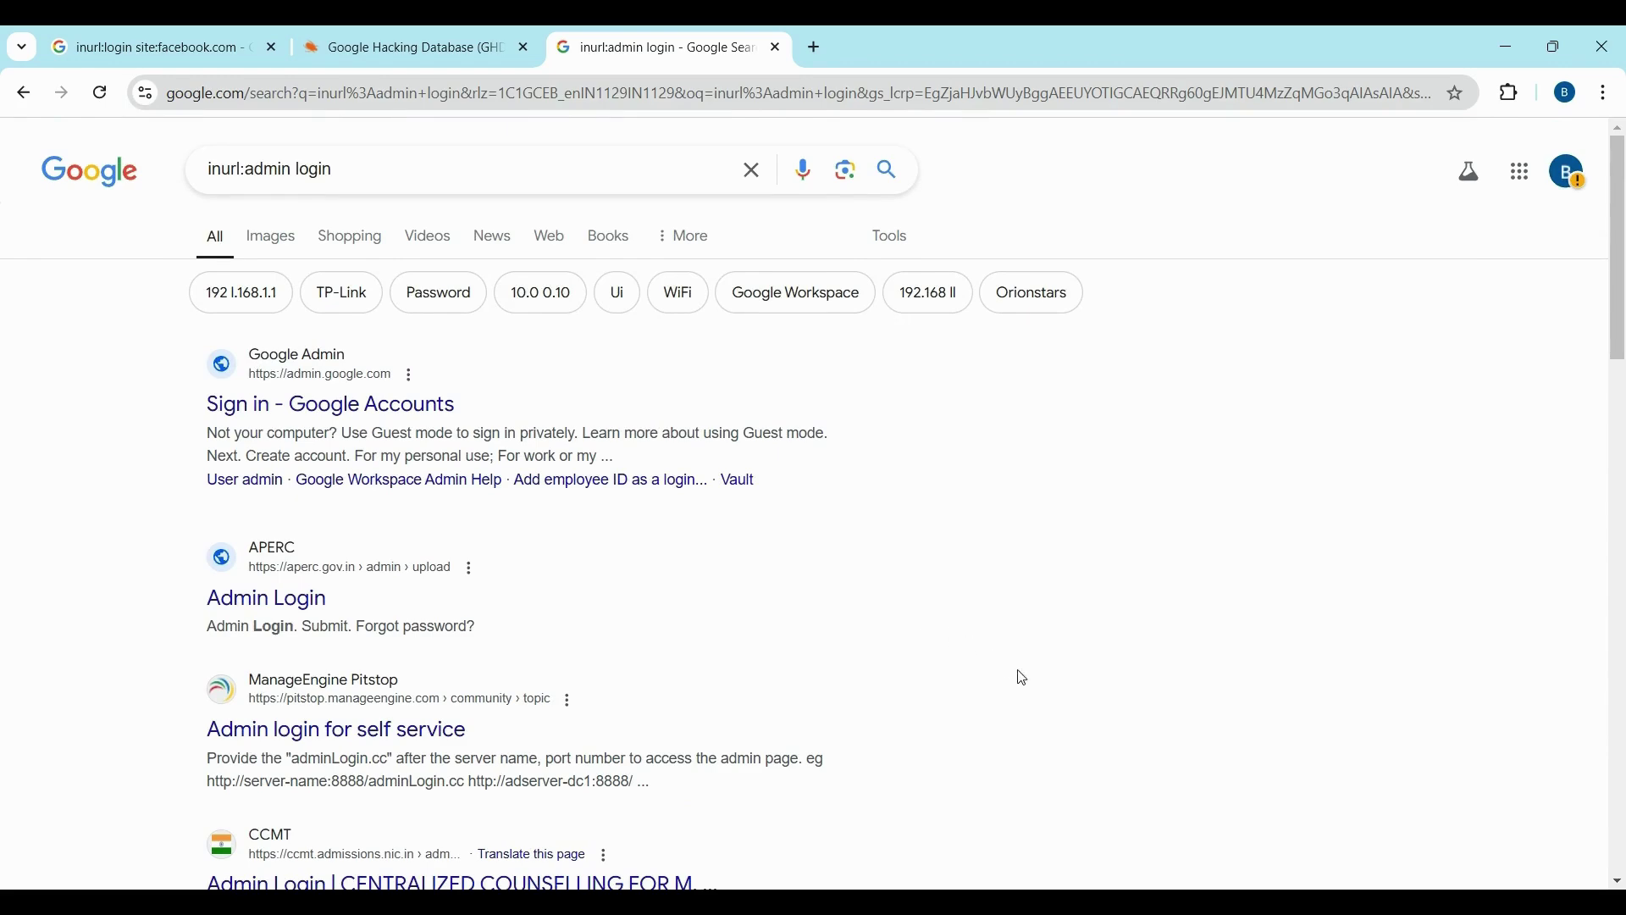
Switch to the Kali Linux virtual machine in VMware Workstation and locate maltego among the Information Gathering tools
key(alt+Tab)
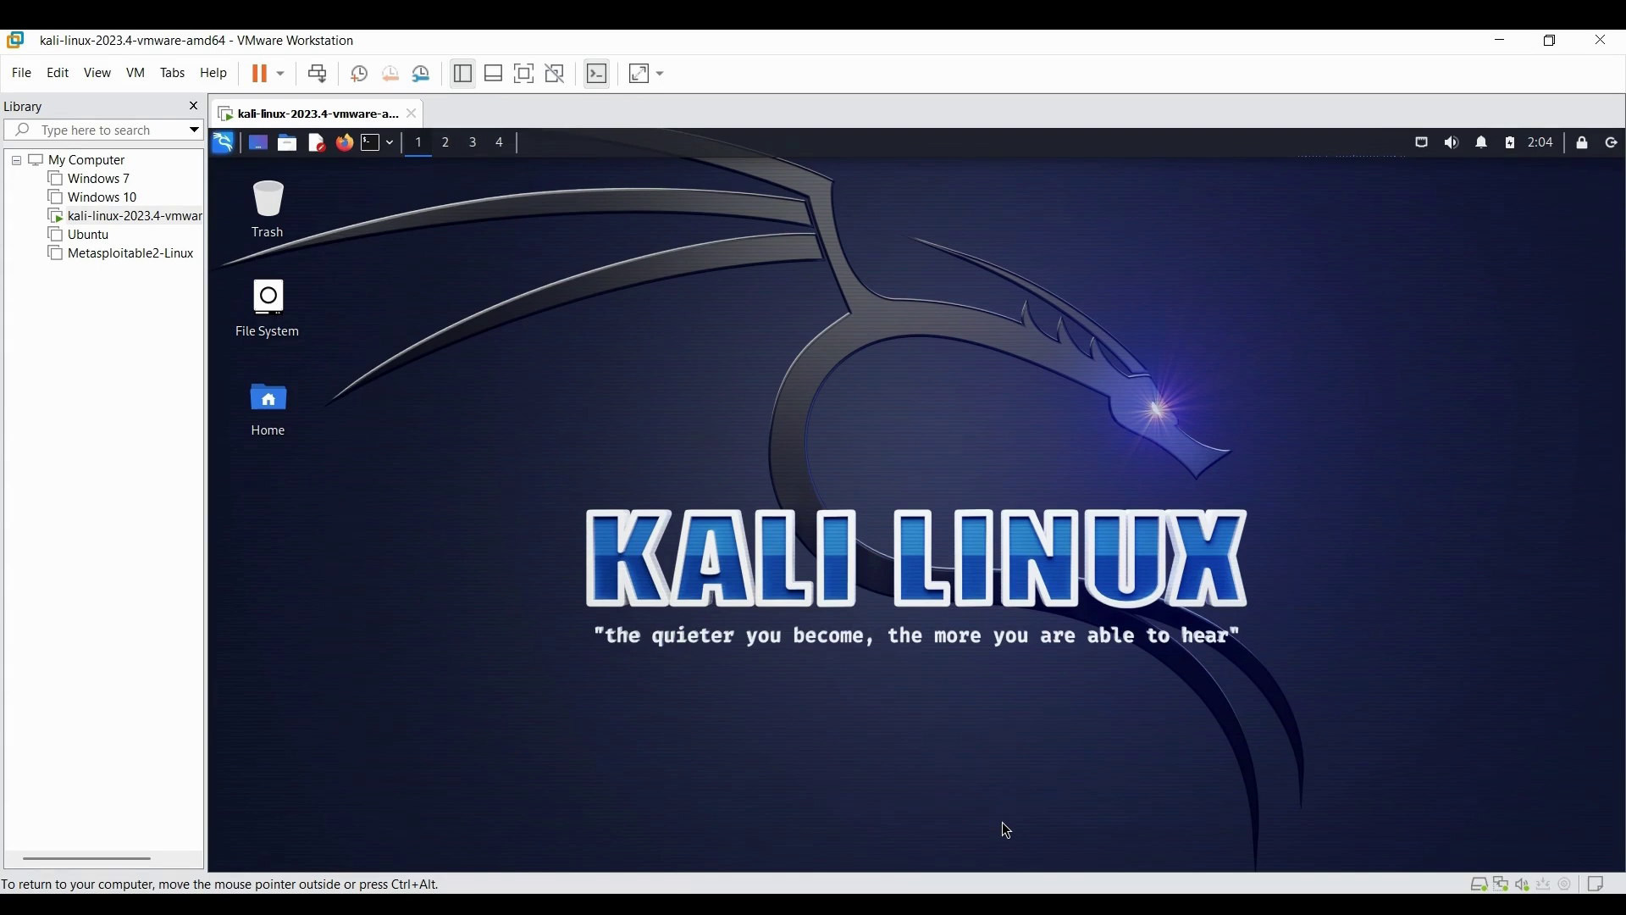
click(214, 145)
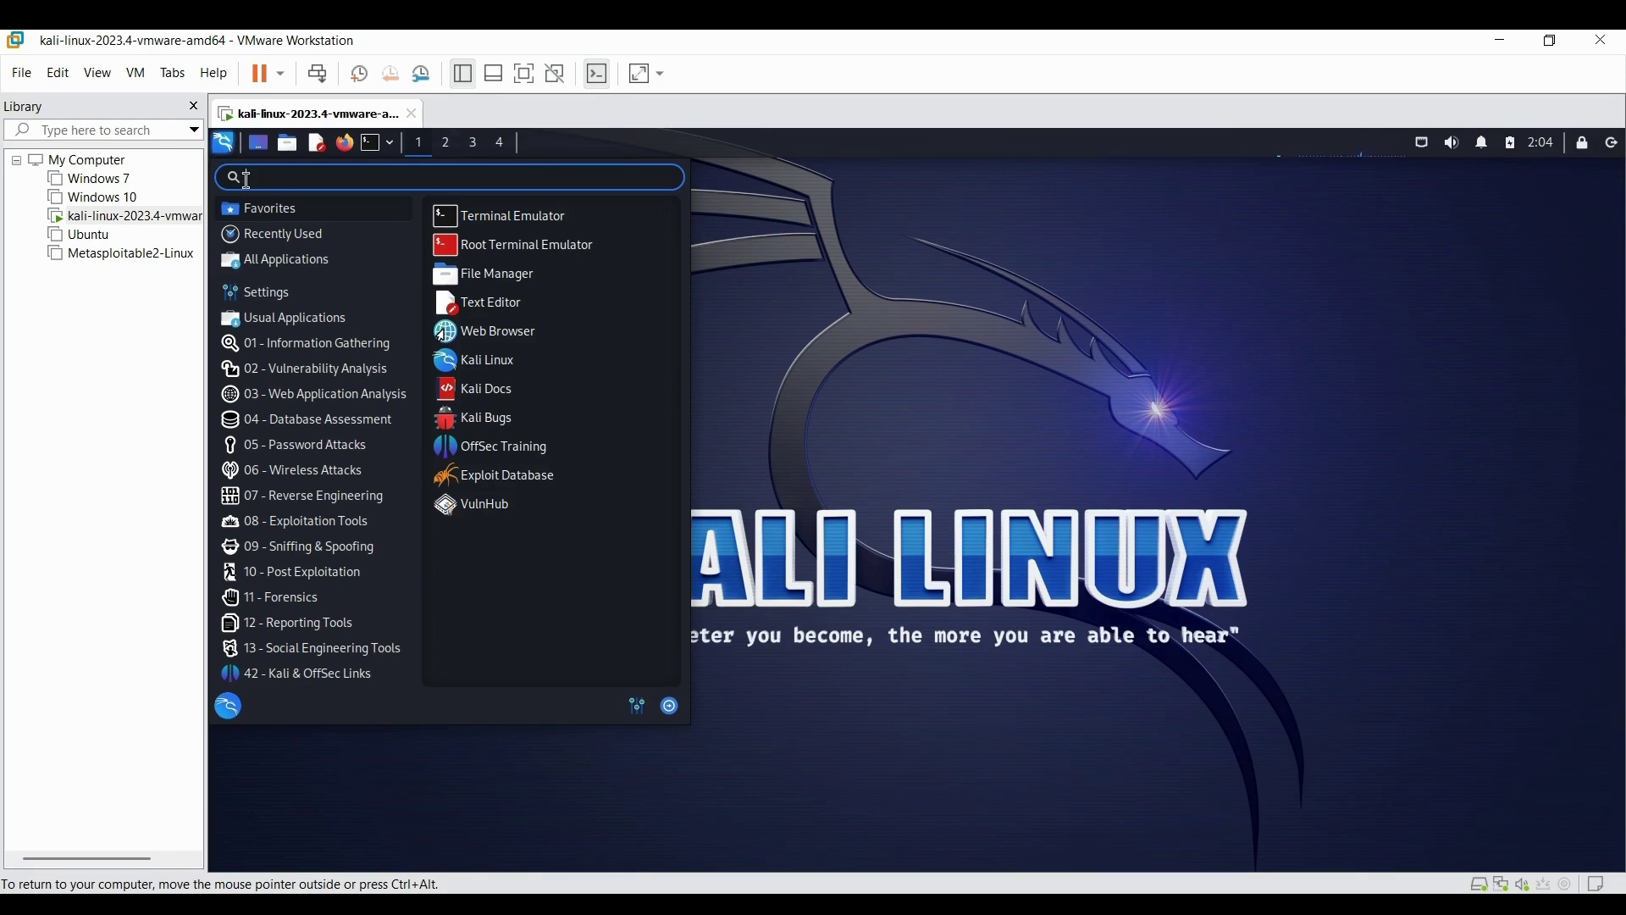
mouse_move(329, 347)
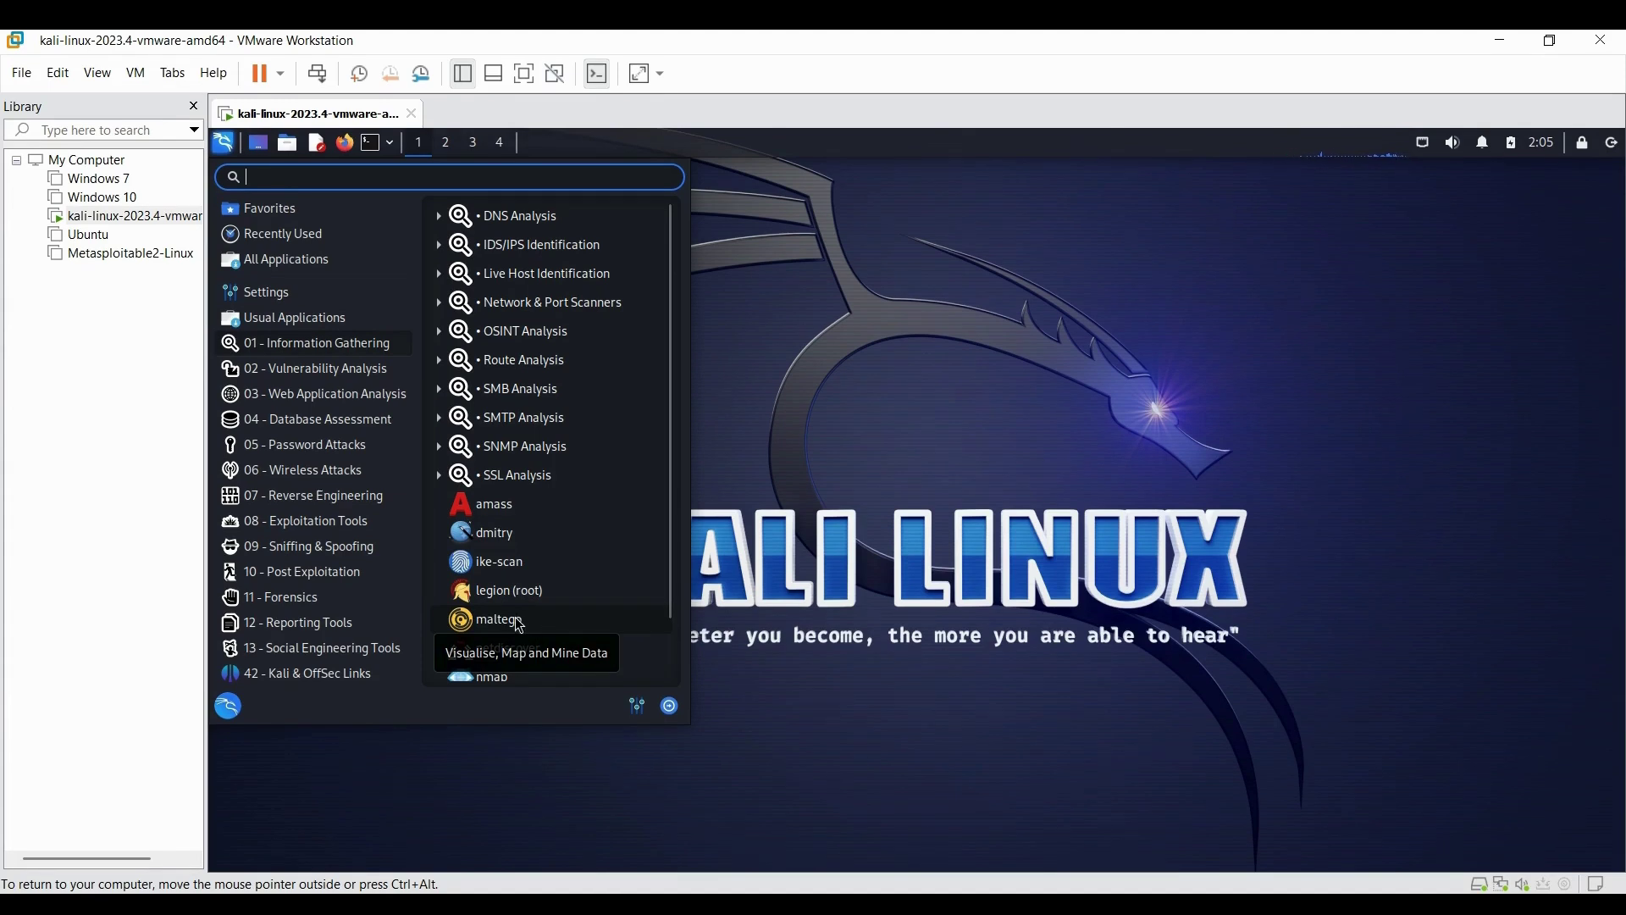
click(866, 499)
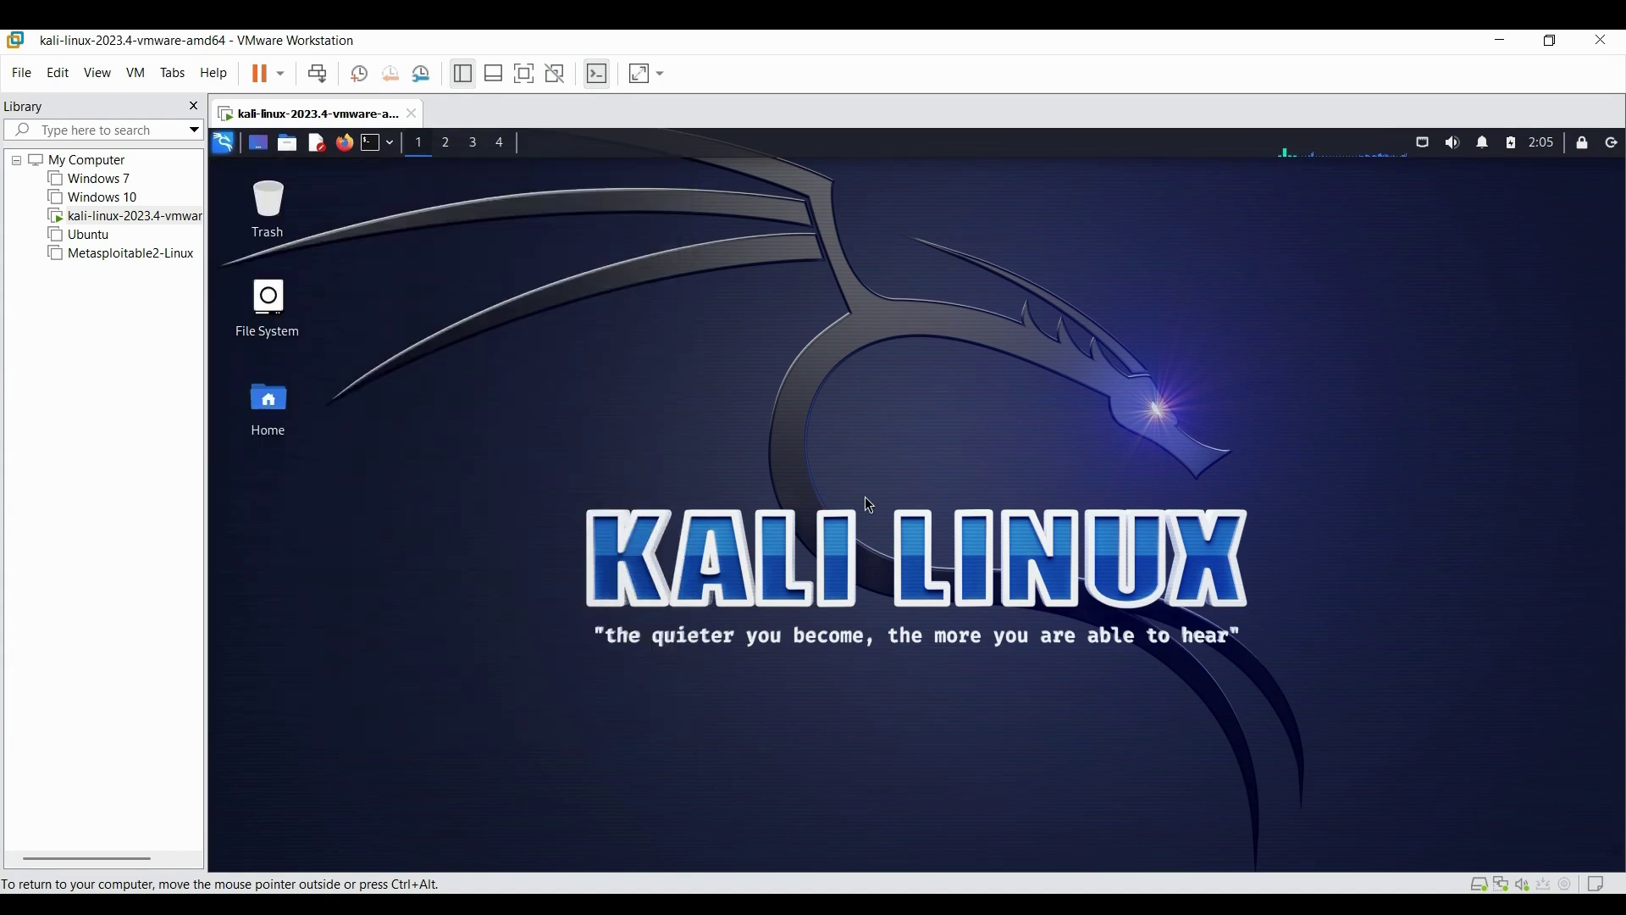
Open a terminal in Kali Linux, enlarge its text and launch Maltego with the command "maltego"
click(373, 144)
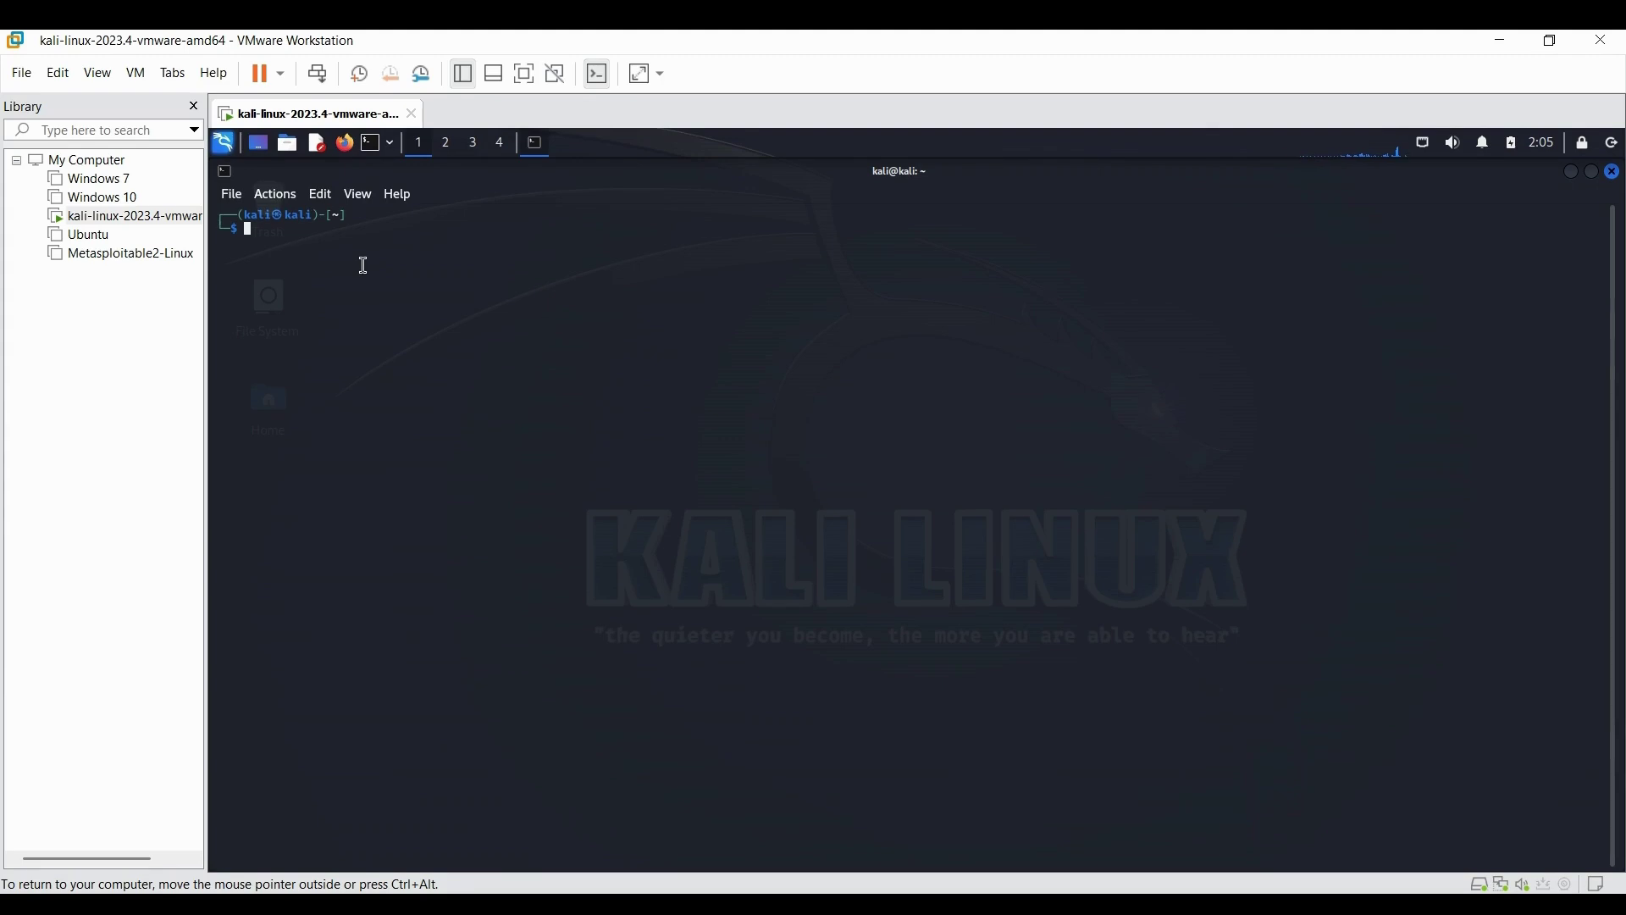
key(ctrl+plus)
key(ctrl+plus)
key(ctrl+plus)
key(ctrl+plus)
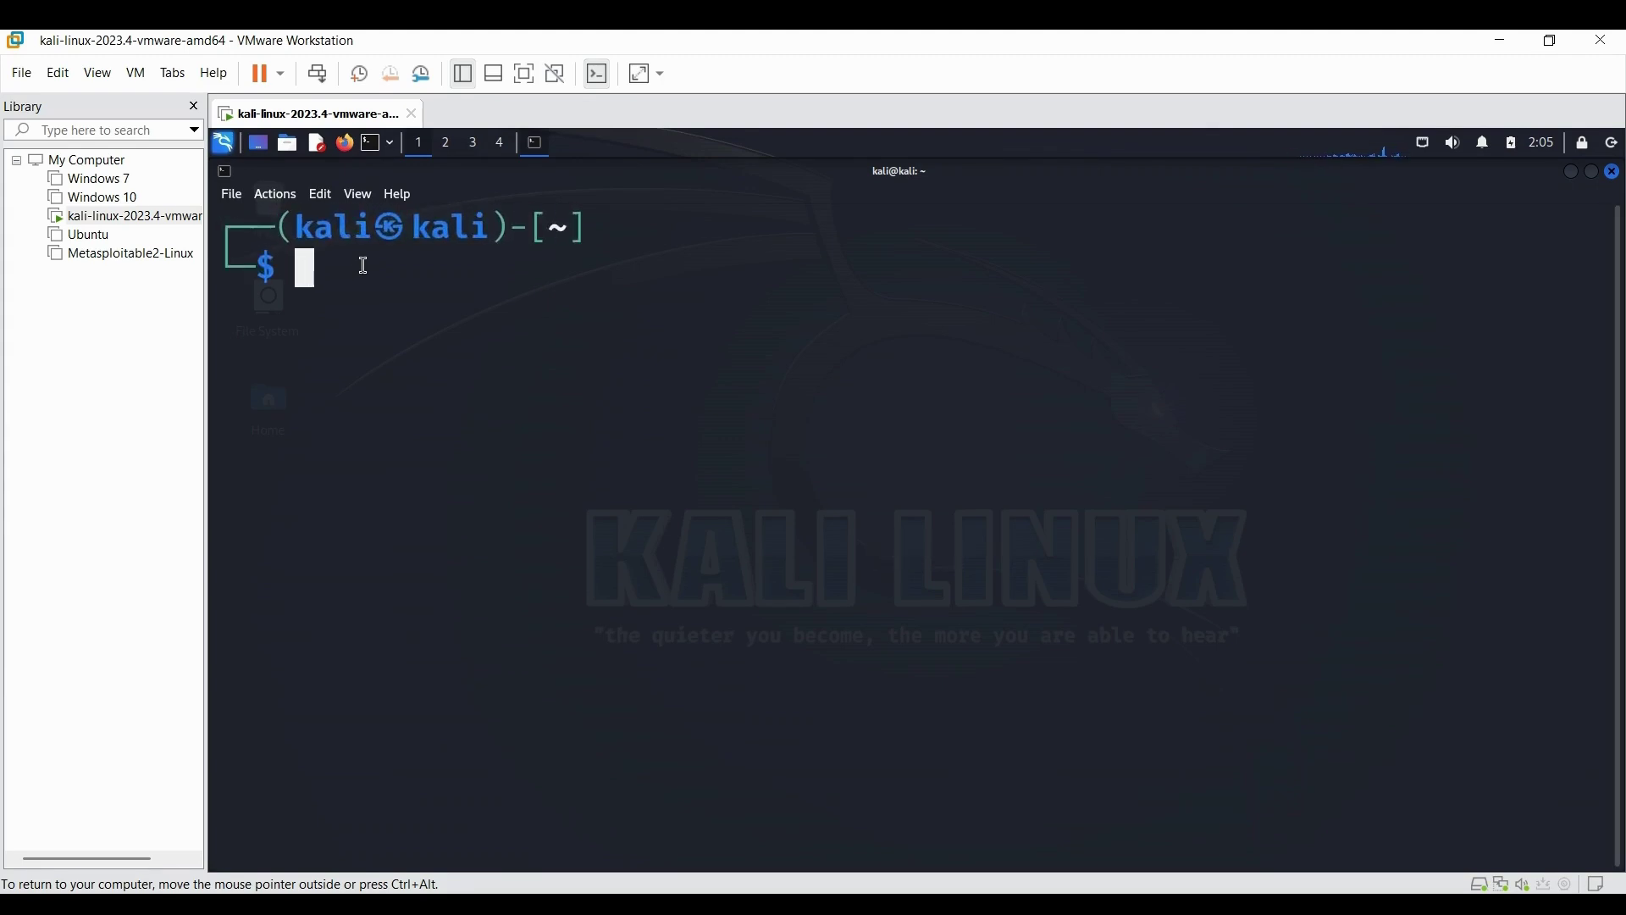
text(malte)
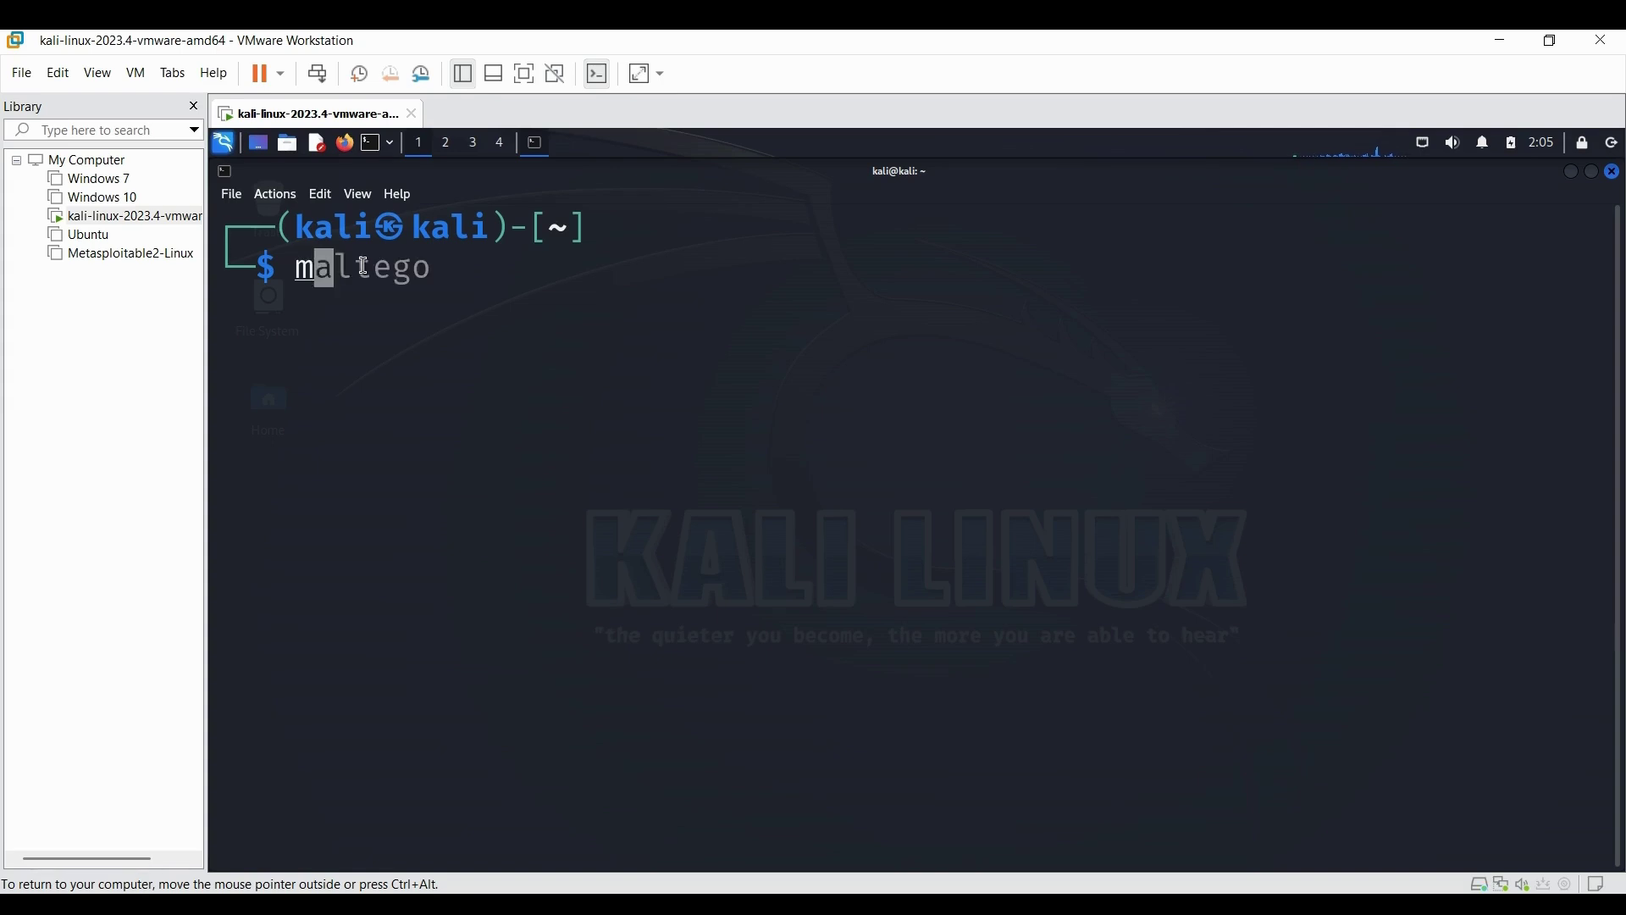
text(go)
key(Return)
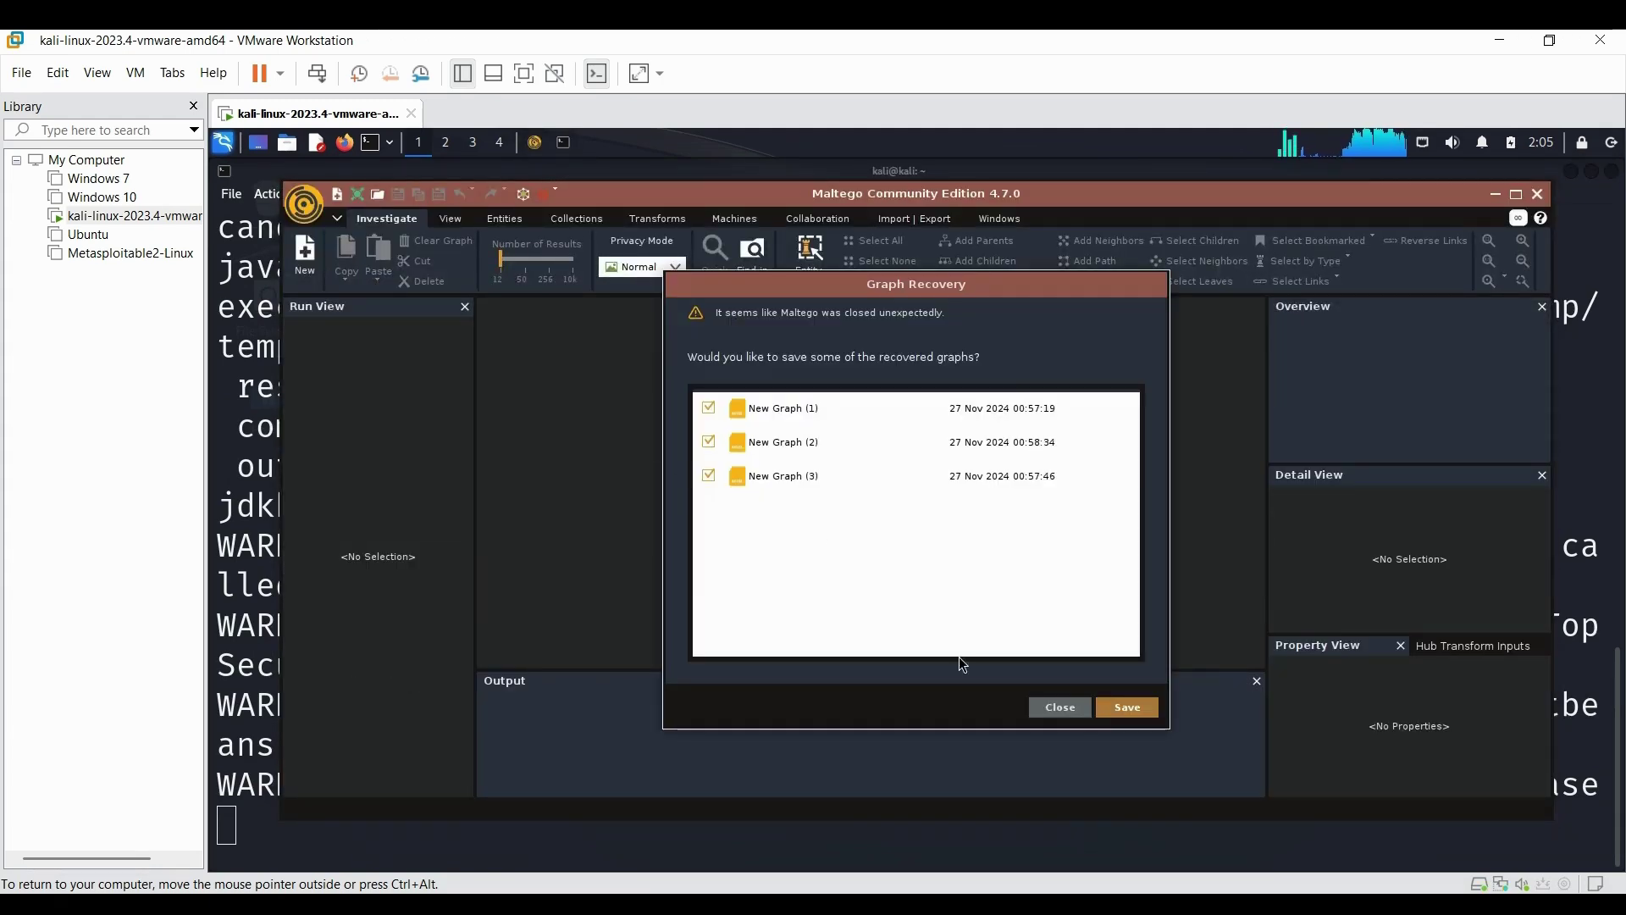
Discard all recovered graphs and maximize the Home view within Maltego, dismissing the low memory notice
click(1061, 707)
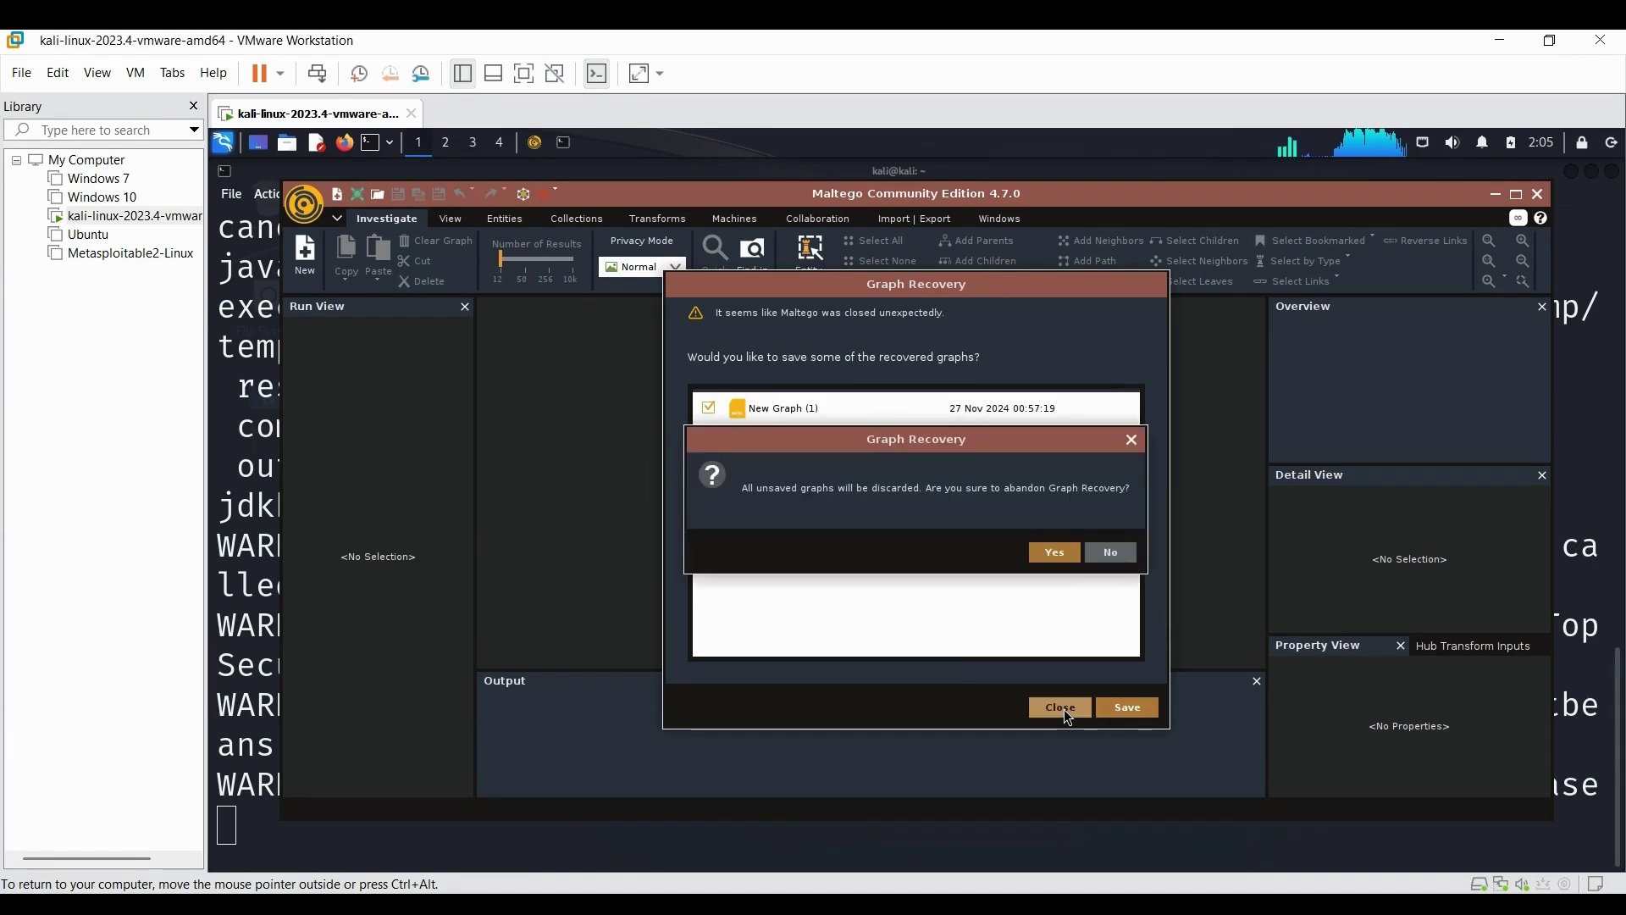
click(1054, 552)
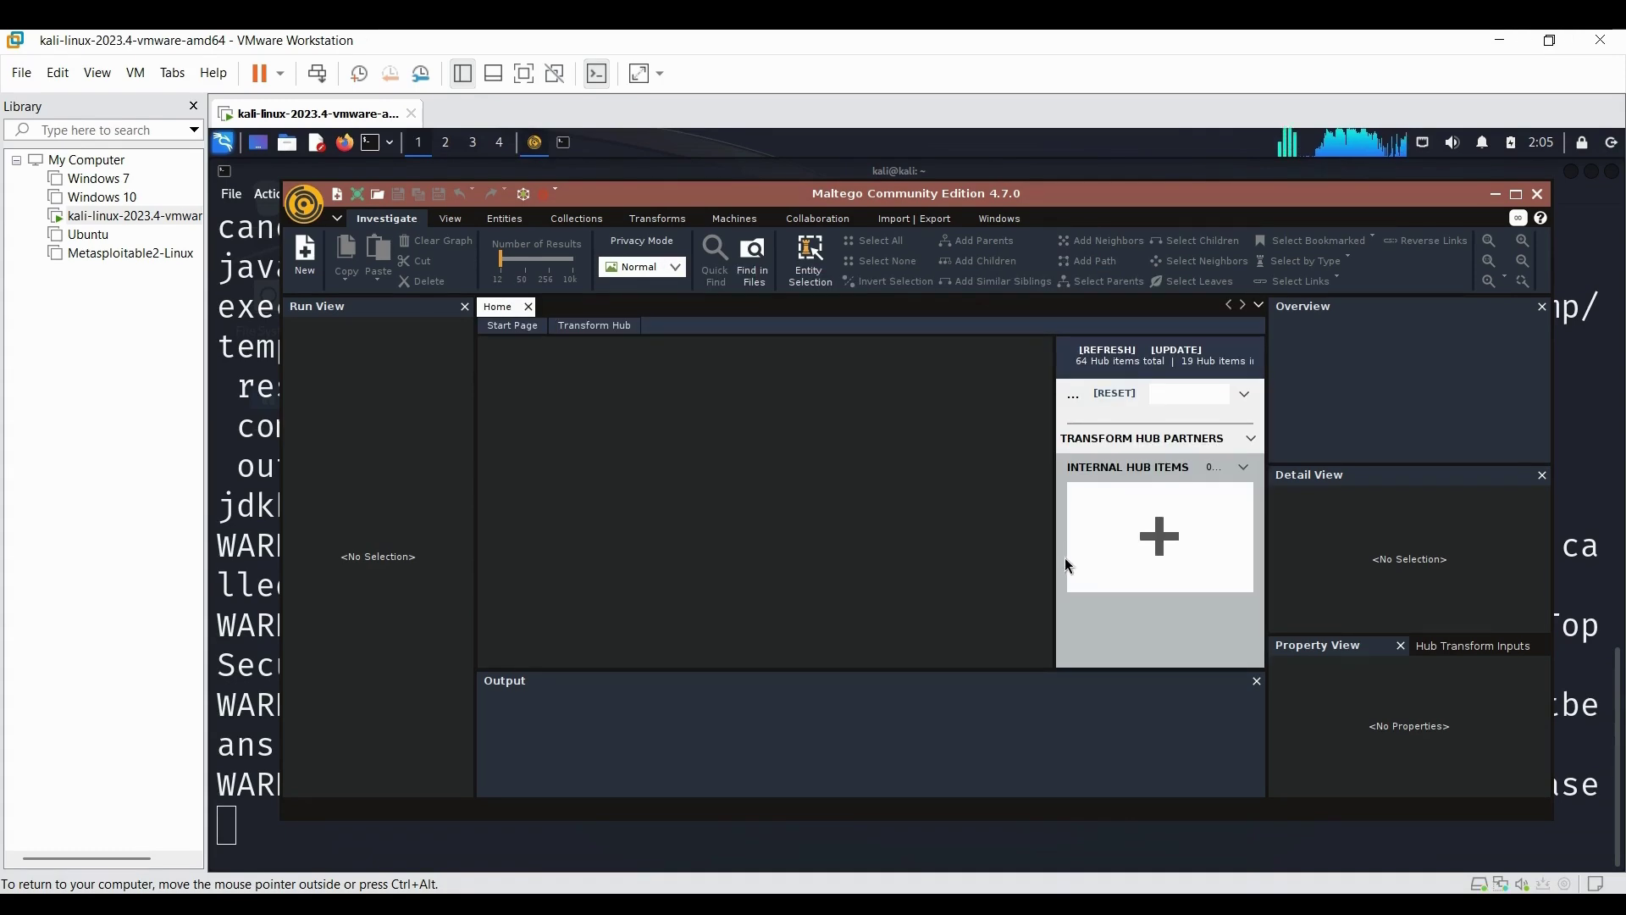
double_click(522, 305)
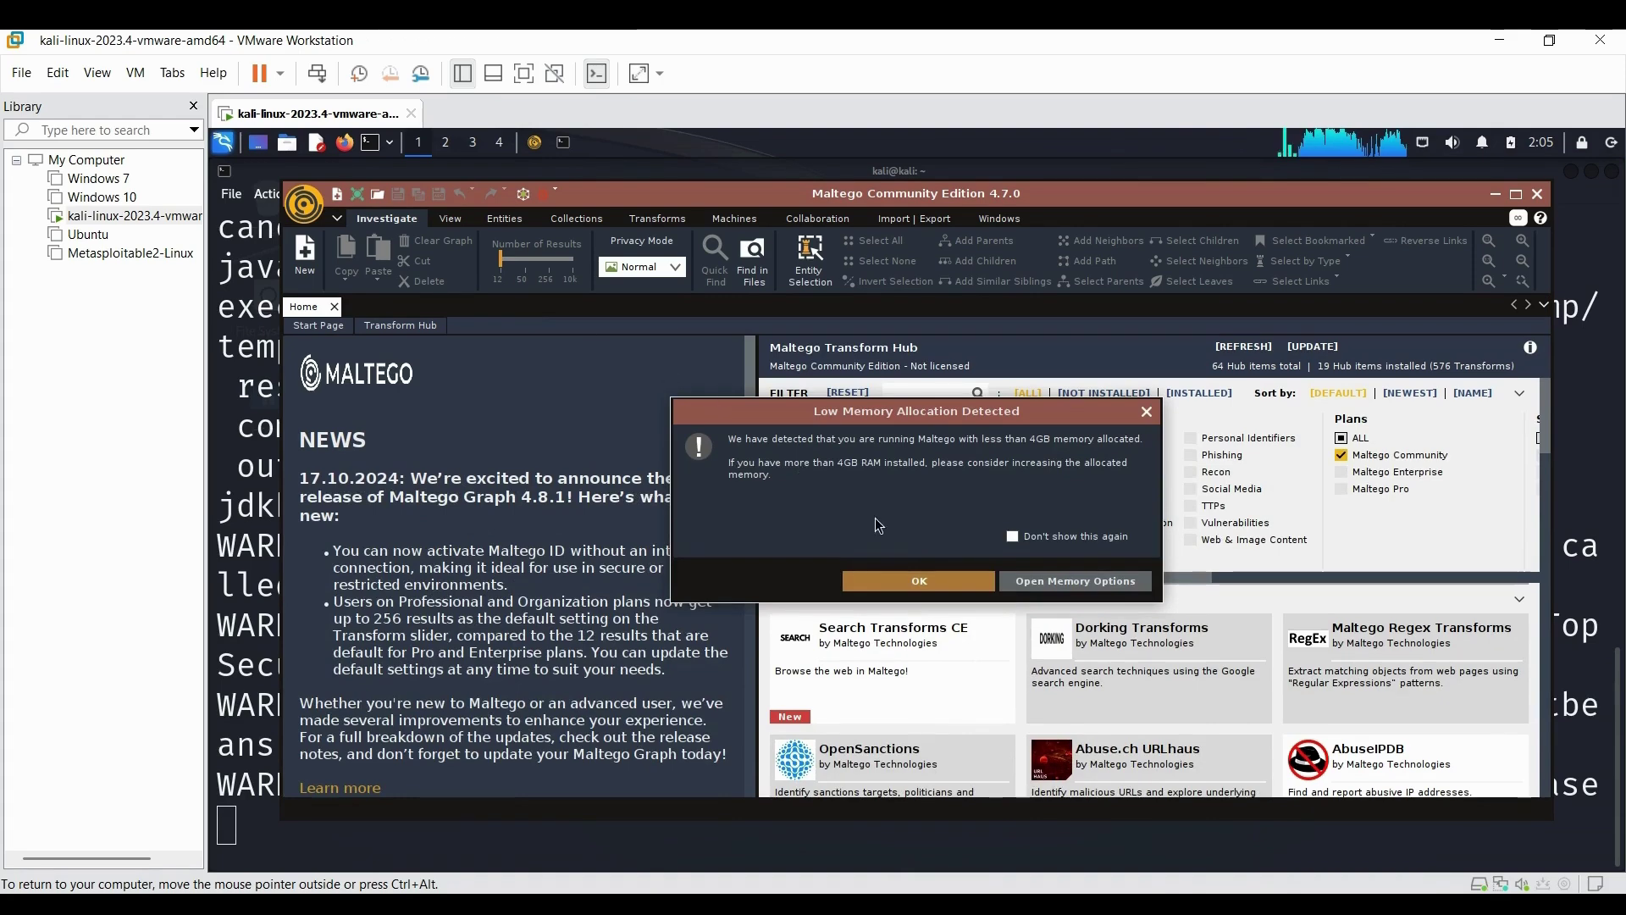
click(913, 584)
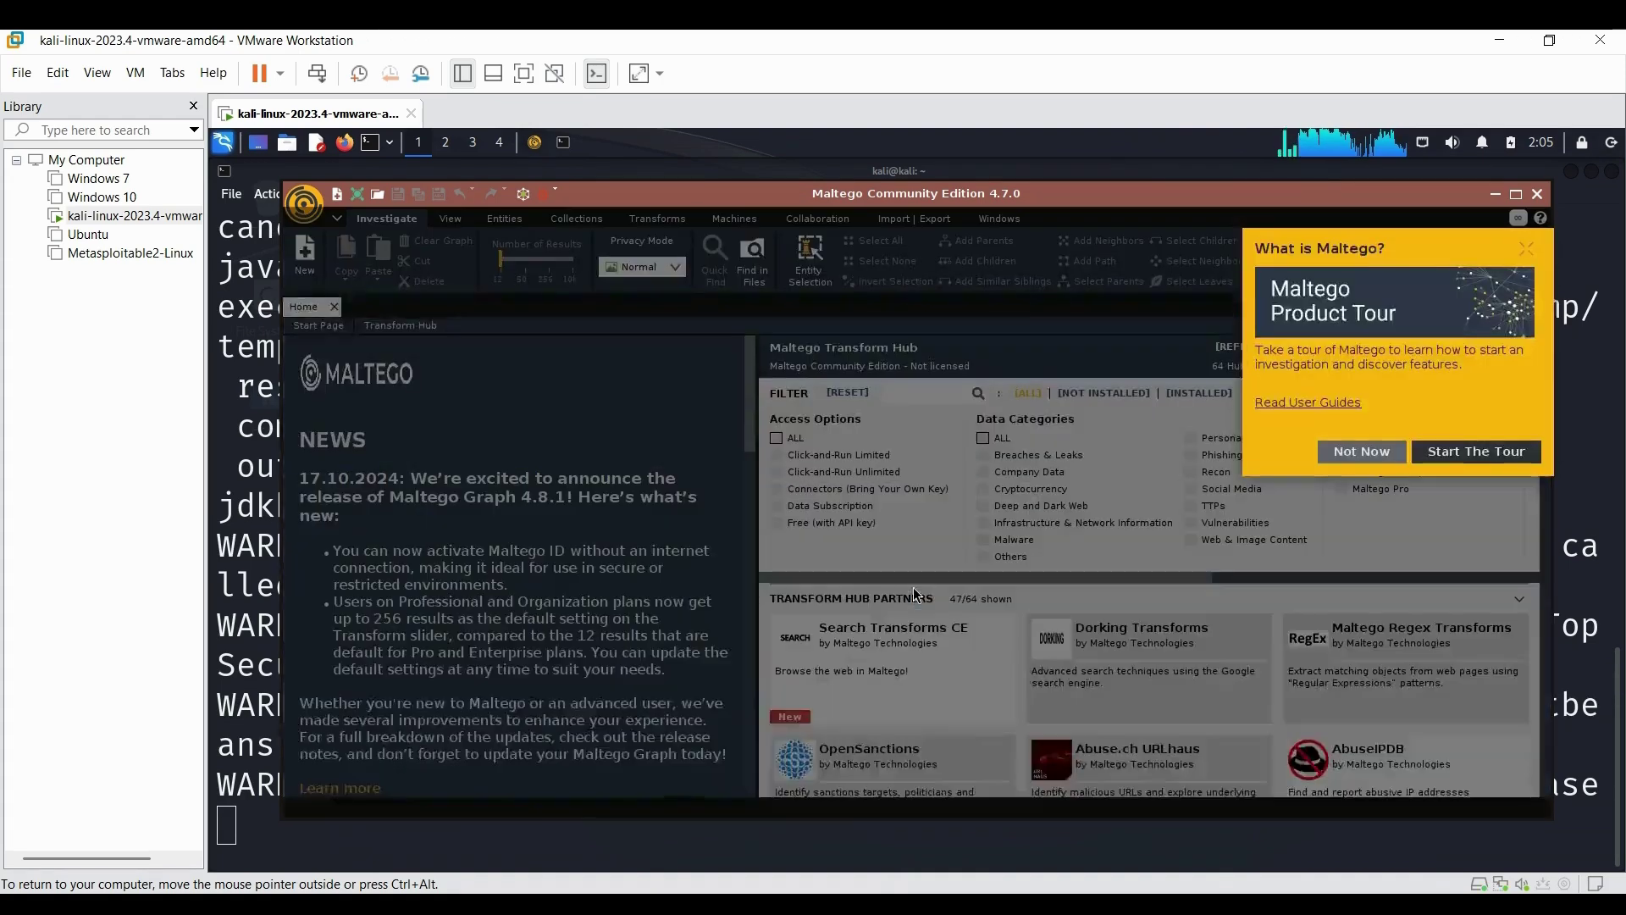
Decline the Maltego product tour and maximize the application window
click(1362, 451)
click(1496, 376)
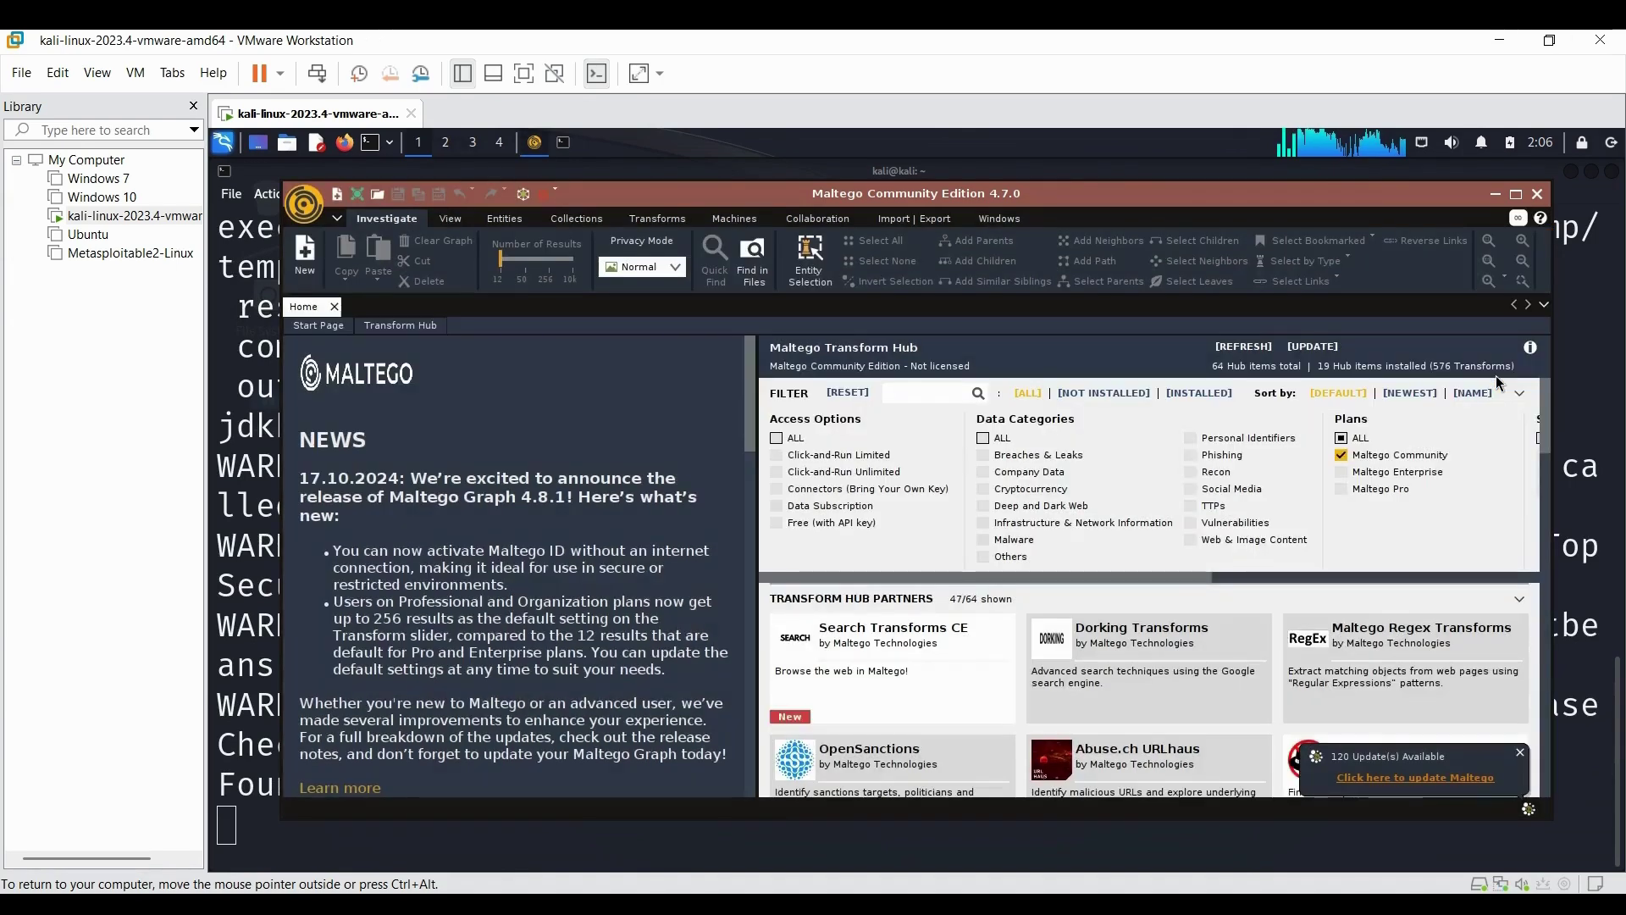
click(1517, 194)
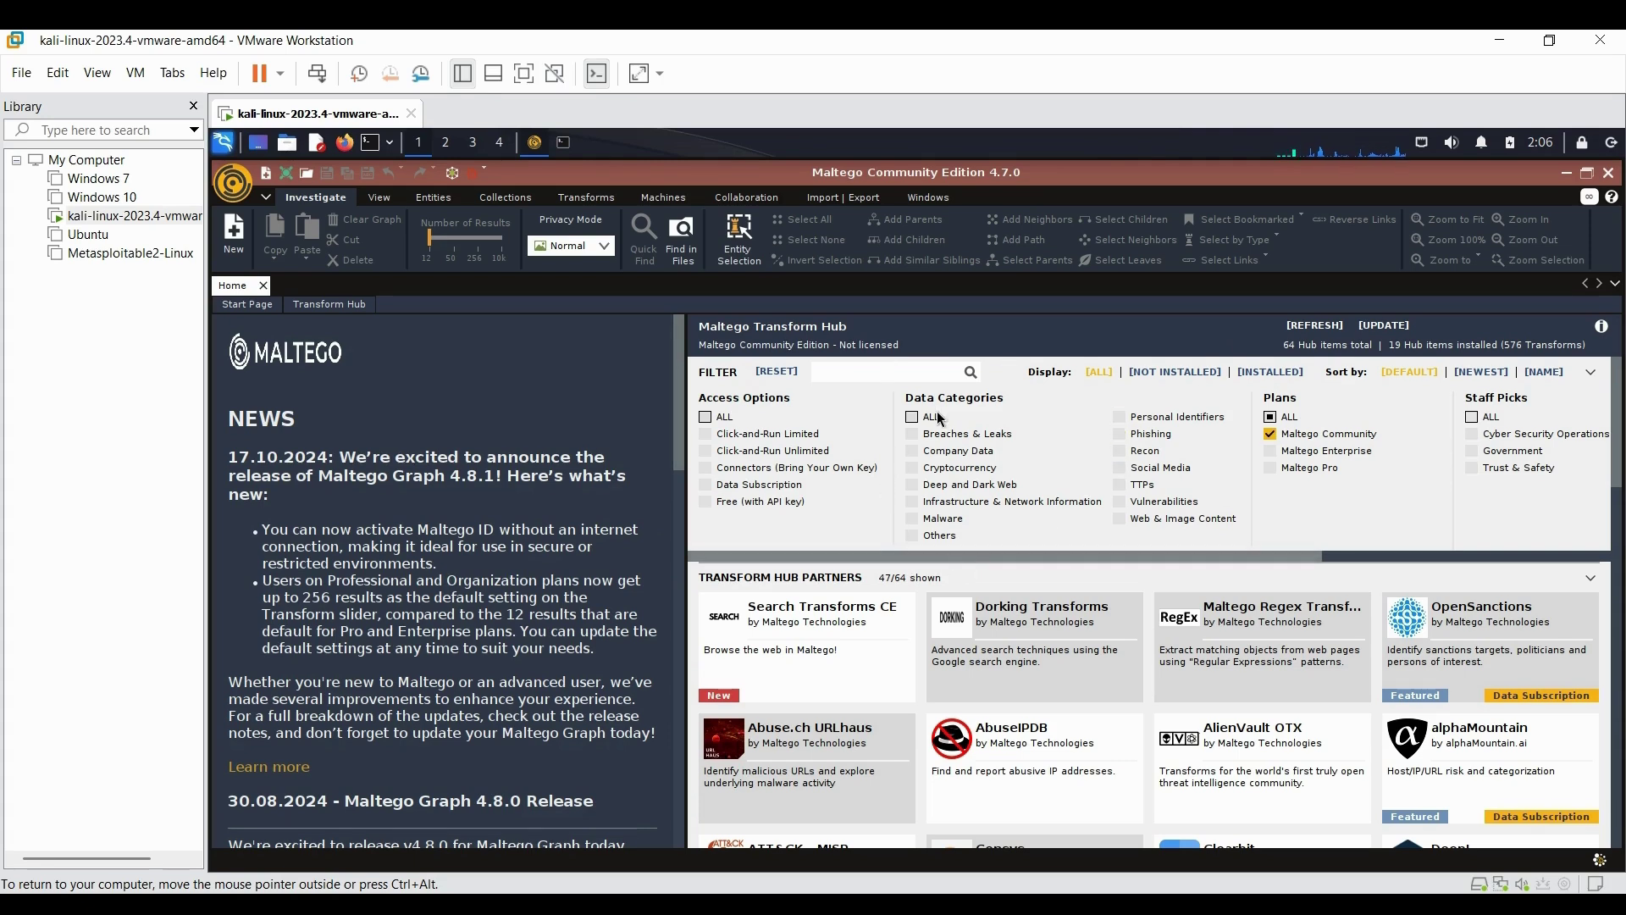
Filter the Transform Hub to installed items and examine them, then display only the items that are not installed
click(1271, 371)
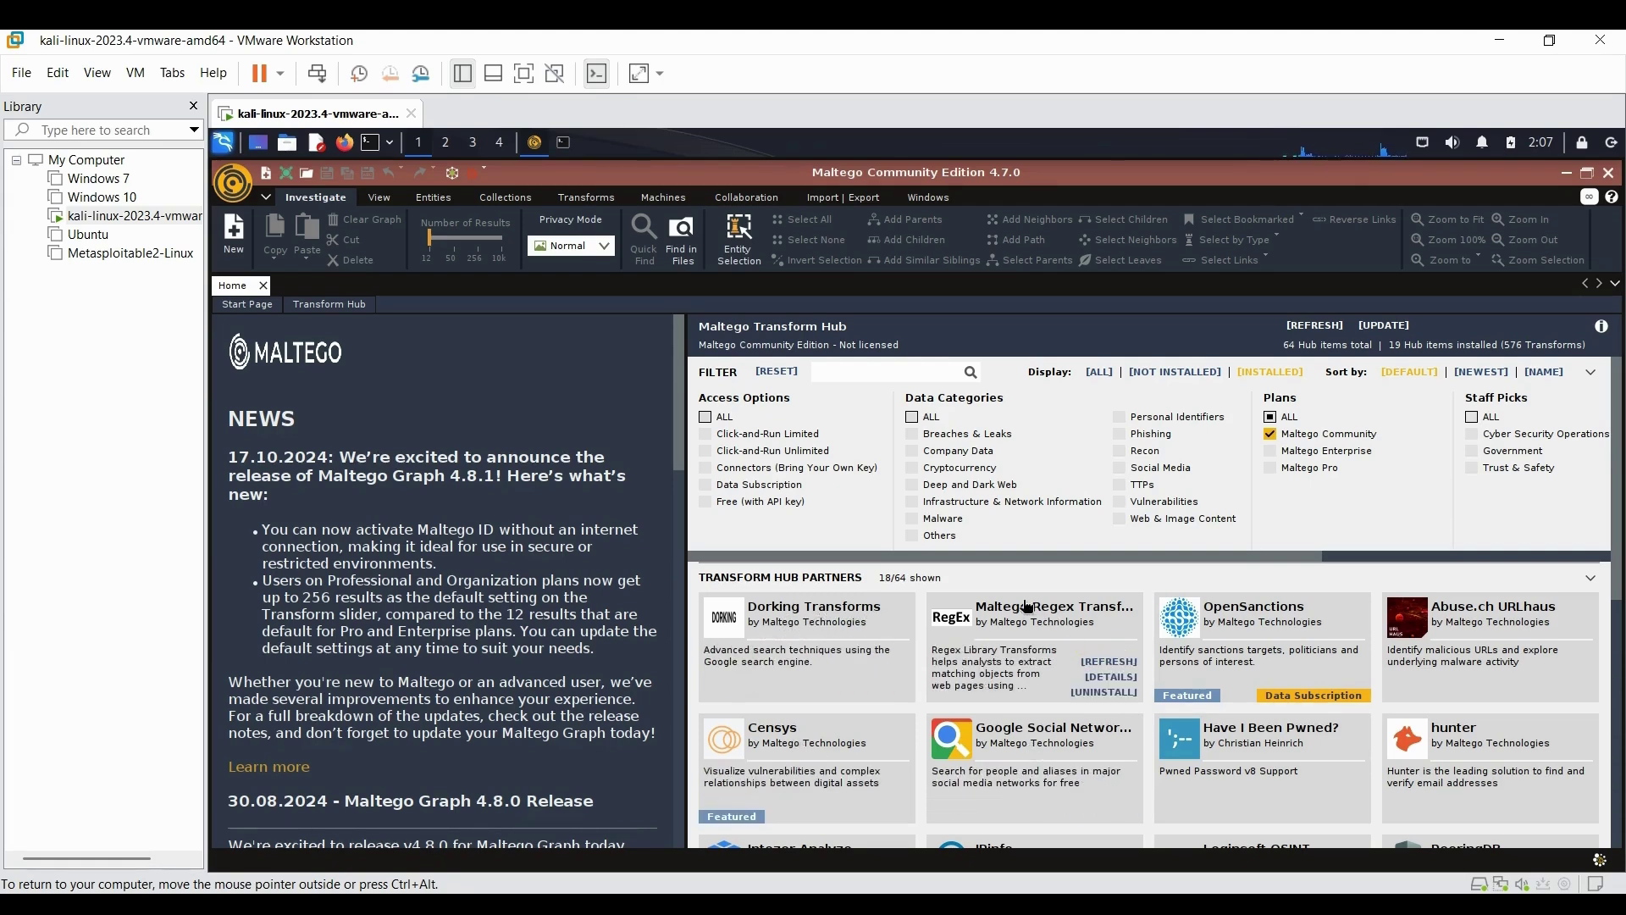
mouse_move(1245, 753)
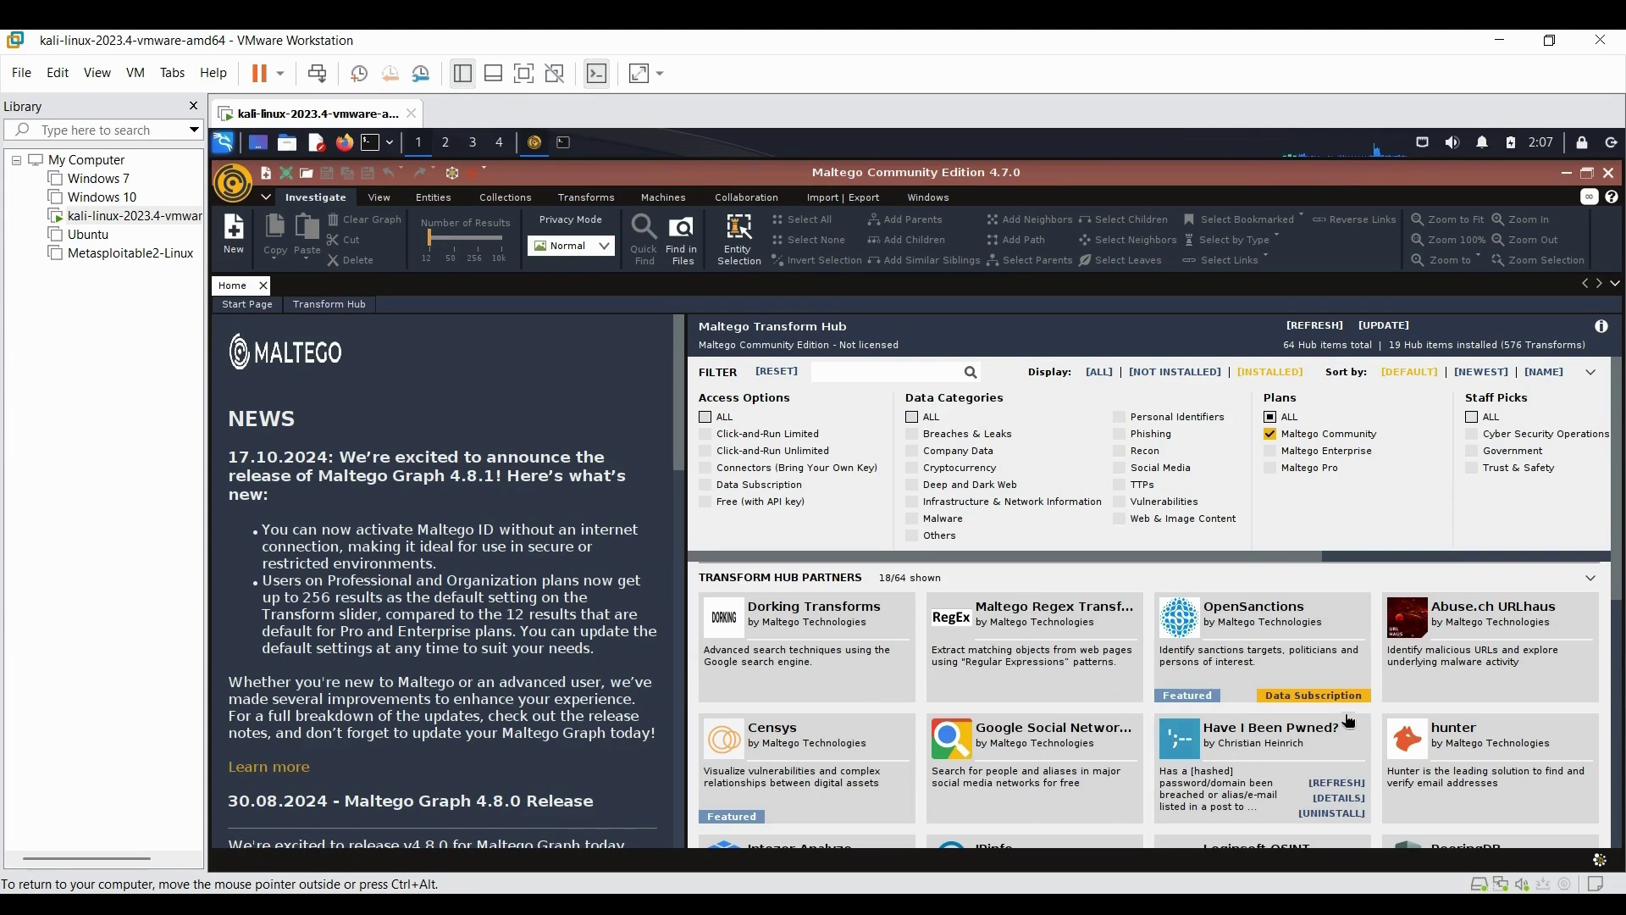
mouse_move(1317, 702)
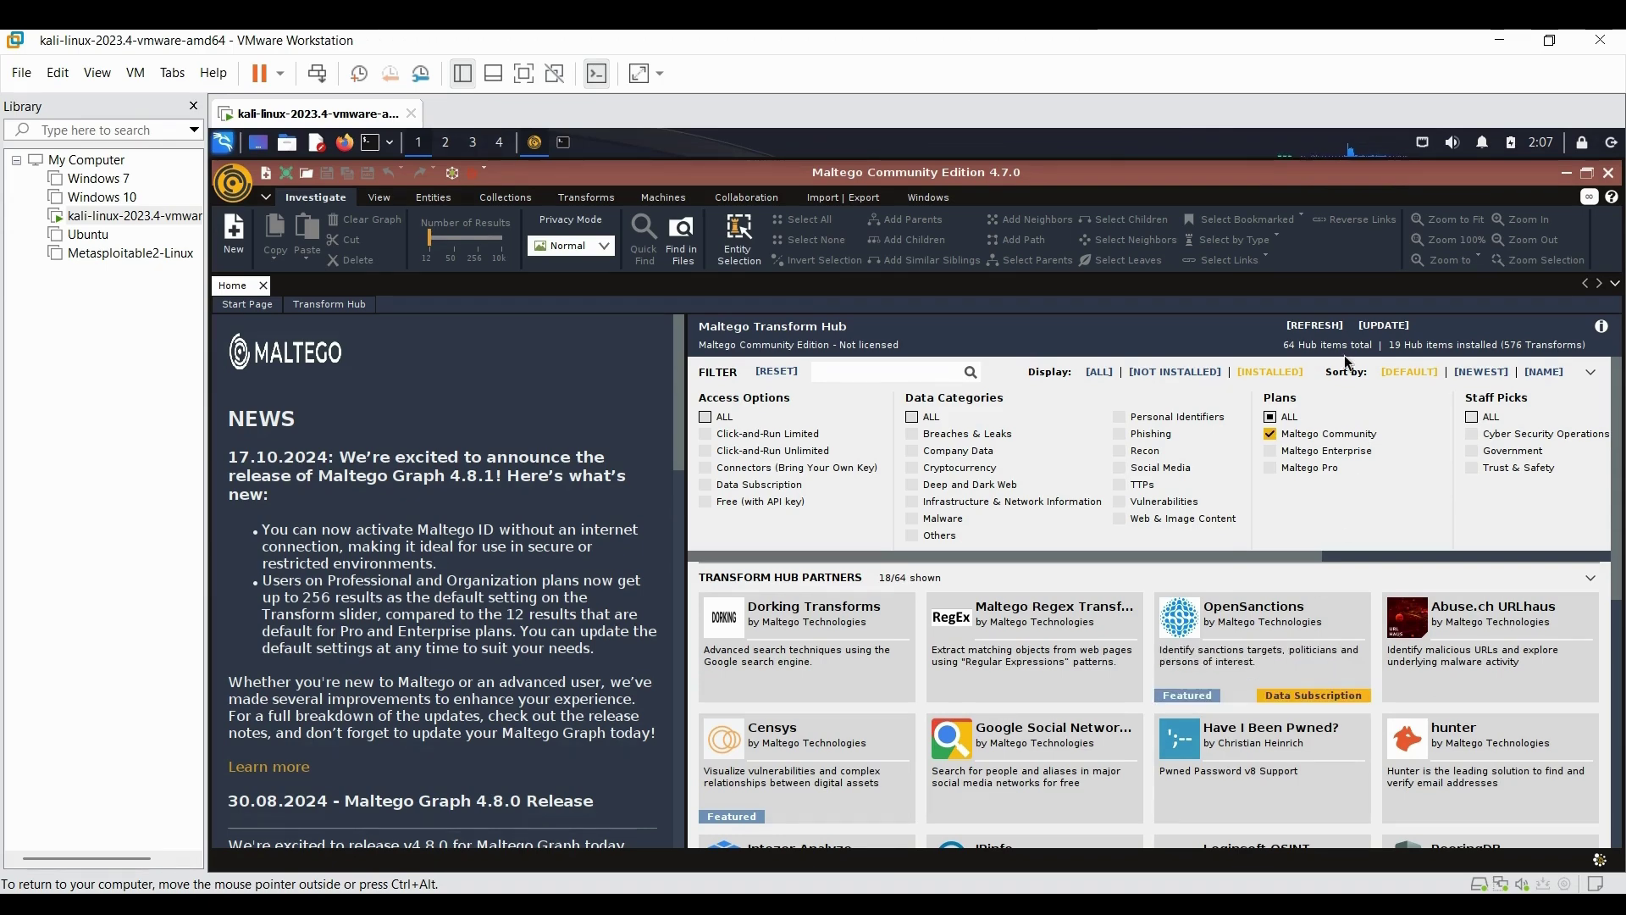
click(1174, 371)
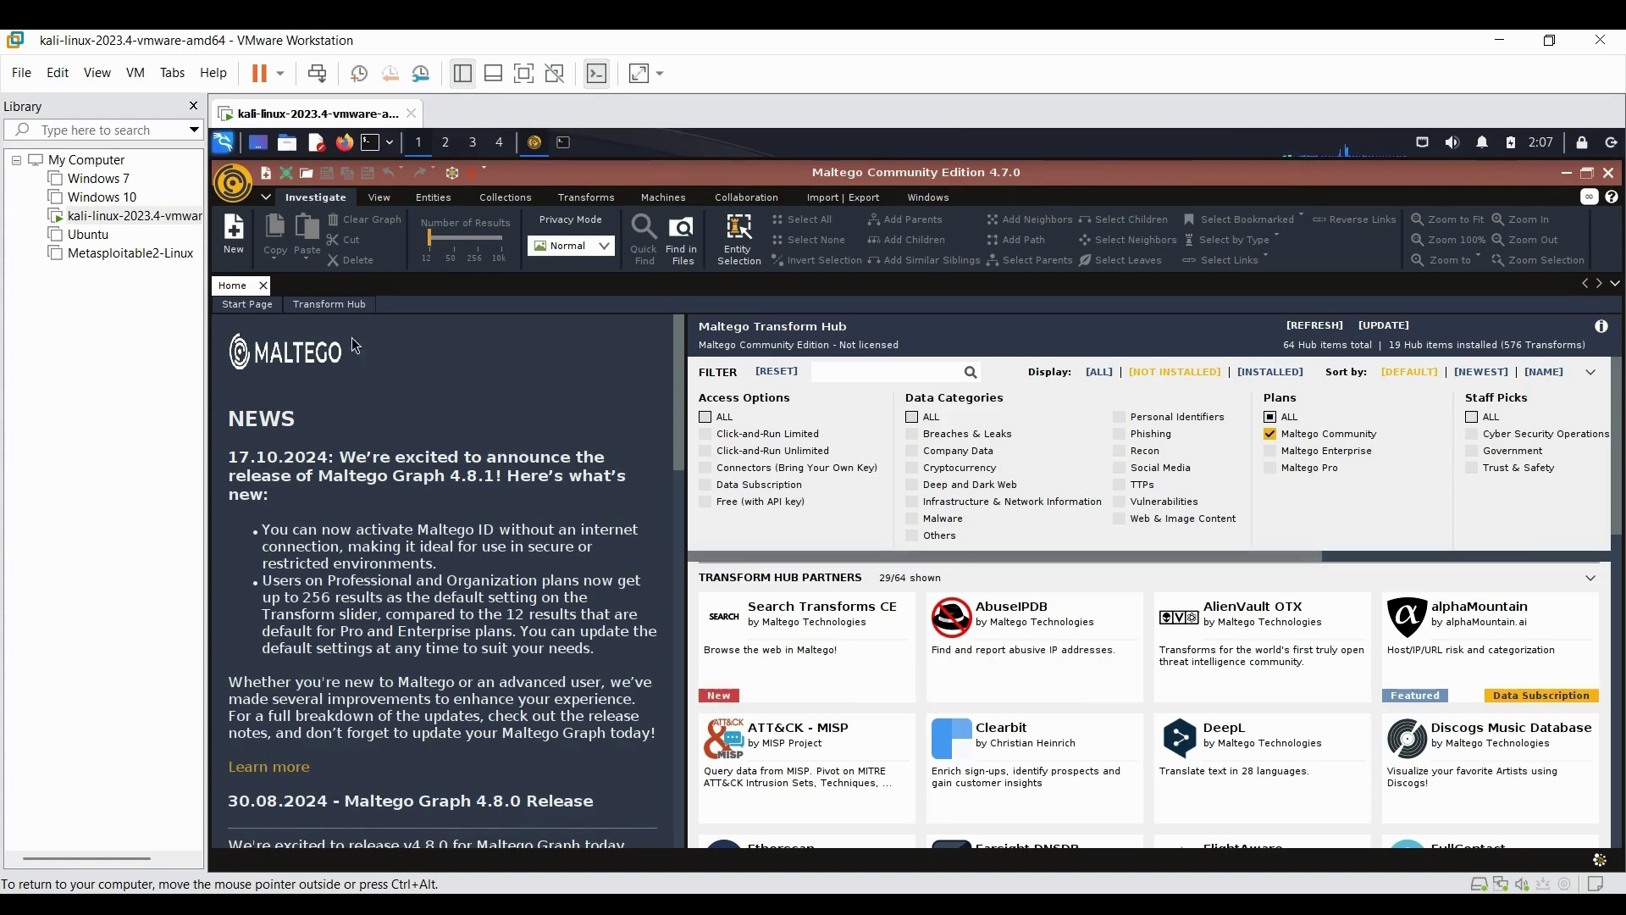
Create a new graph and place a Person entity from the Entity Palette on it
click(227, 240)
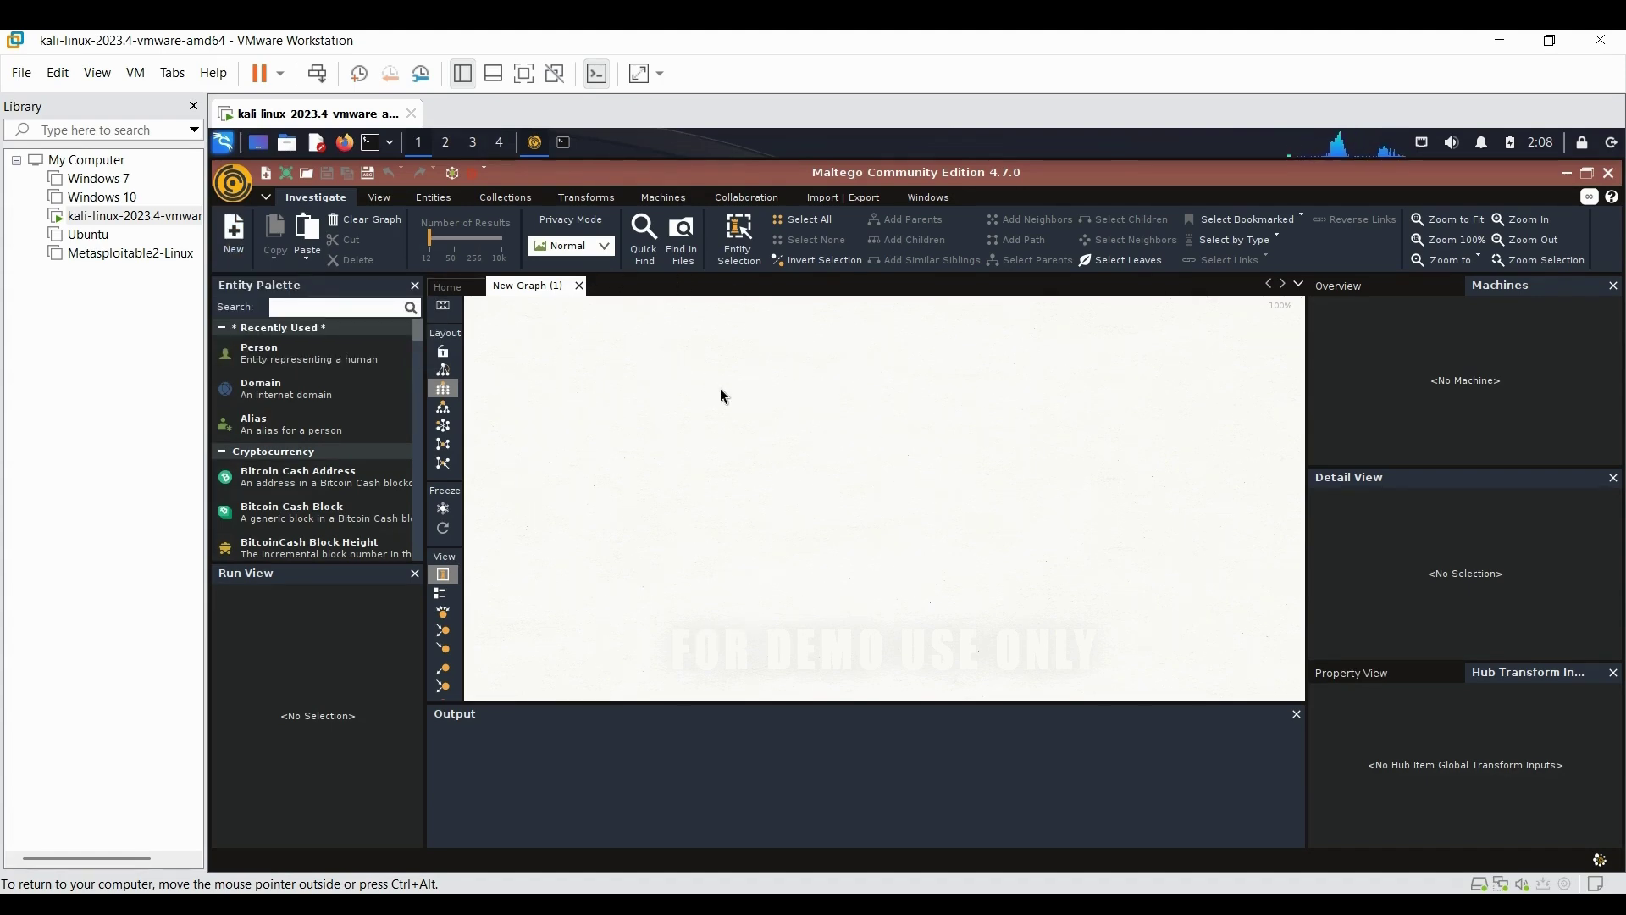
click(254, 359)
drag(292, 353, 864, 454)
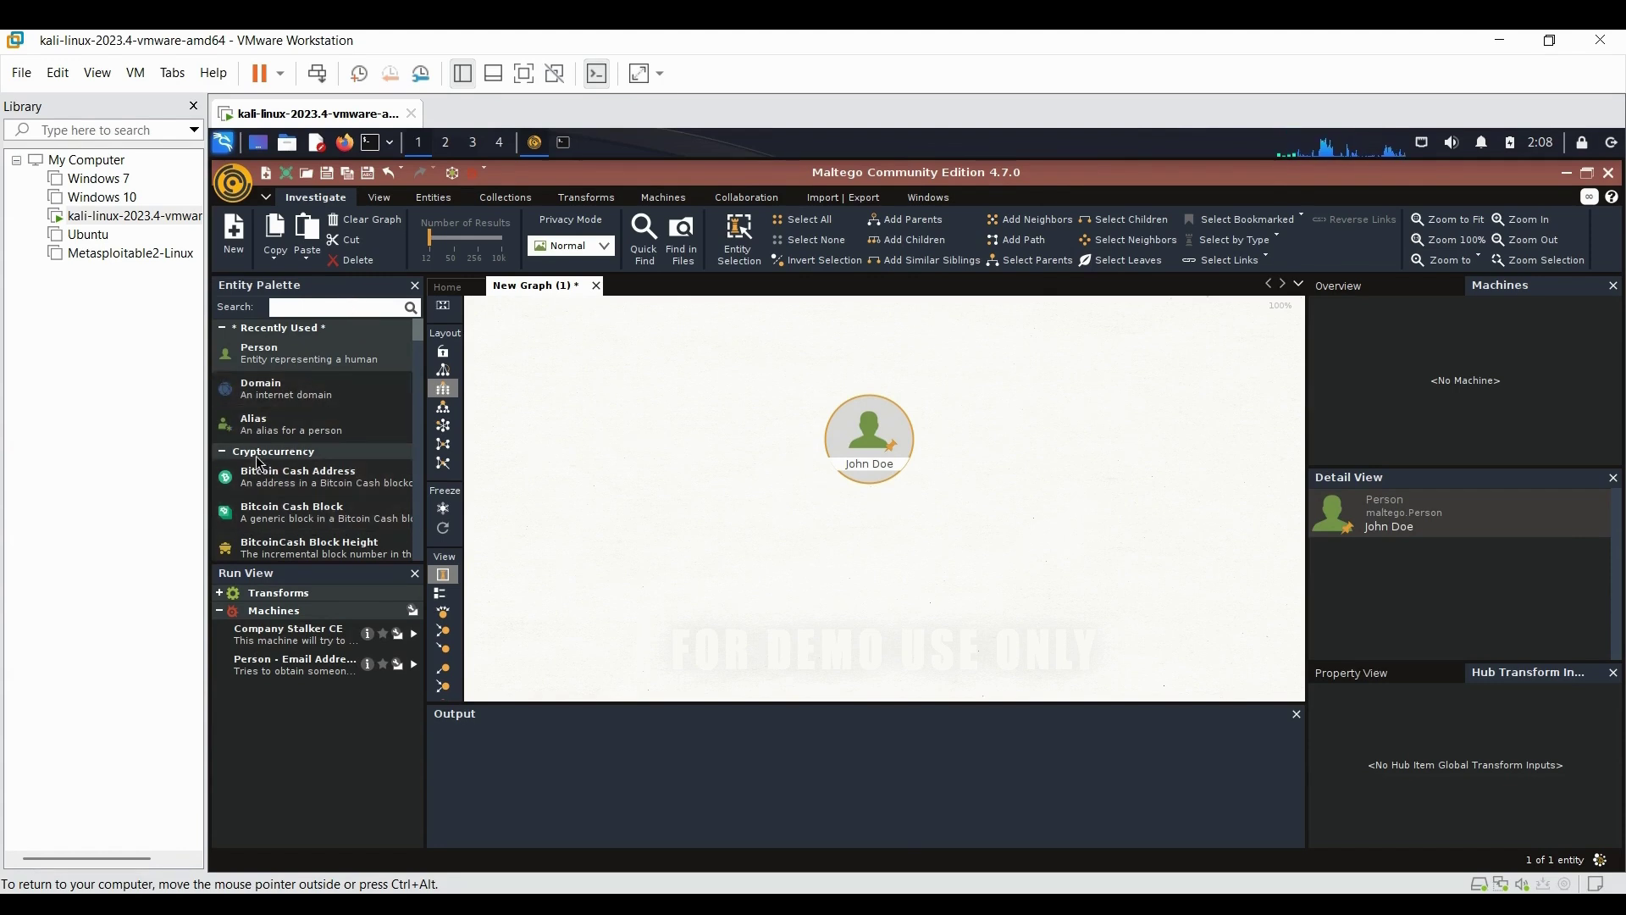
Try to run all OpenSanctions transforms on the Person entity with threshold 0.7 and cutoff 0.1
right_click(862, 429)
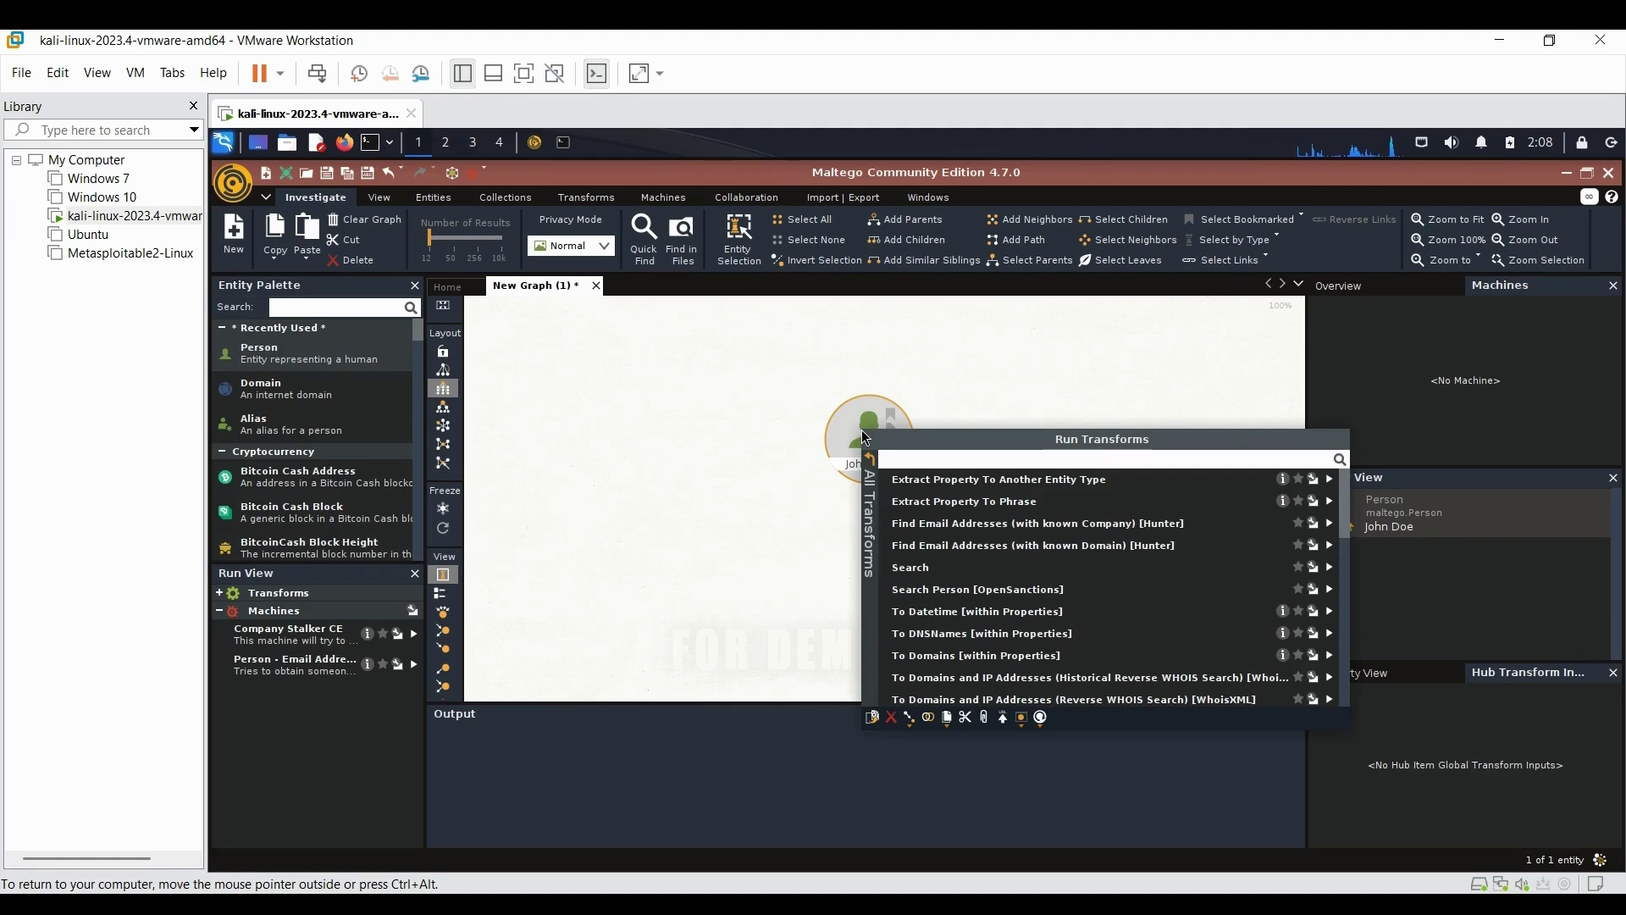
click(873, 460)
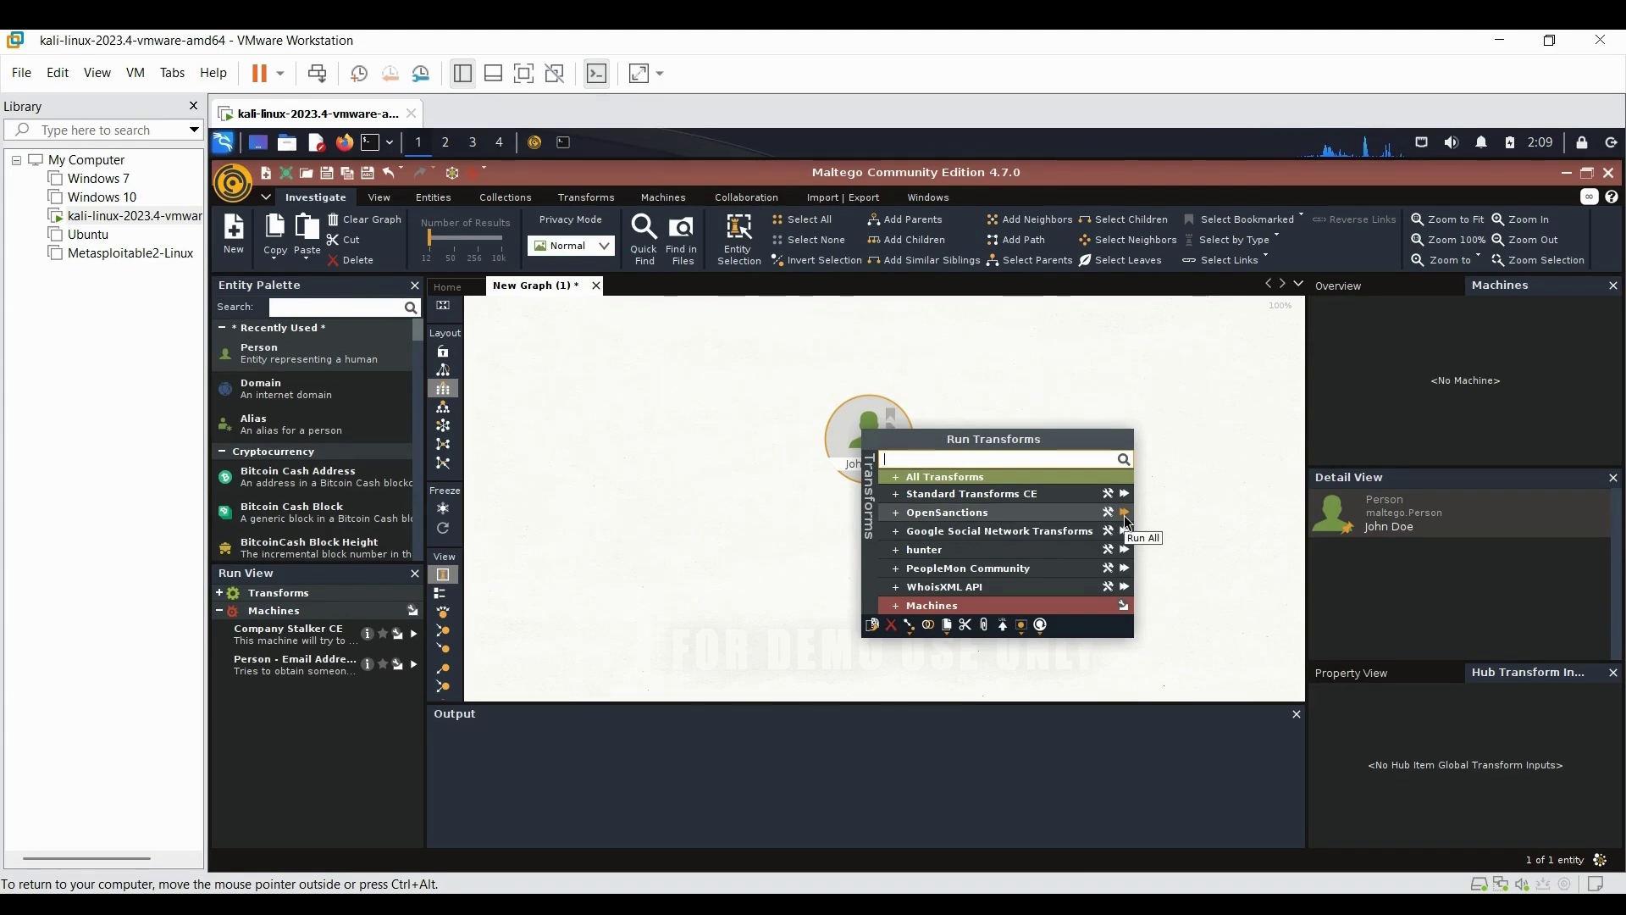
click(1125, 514)
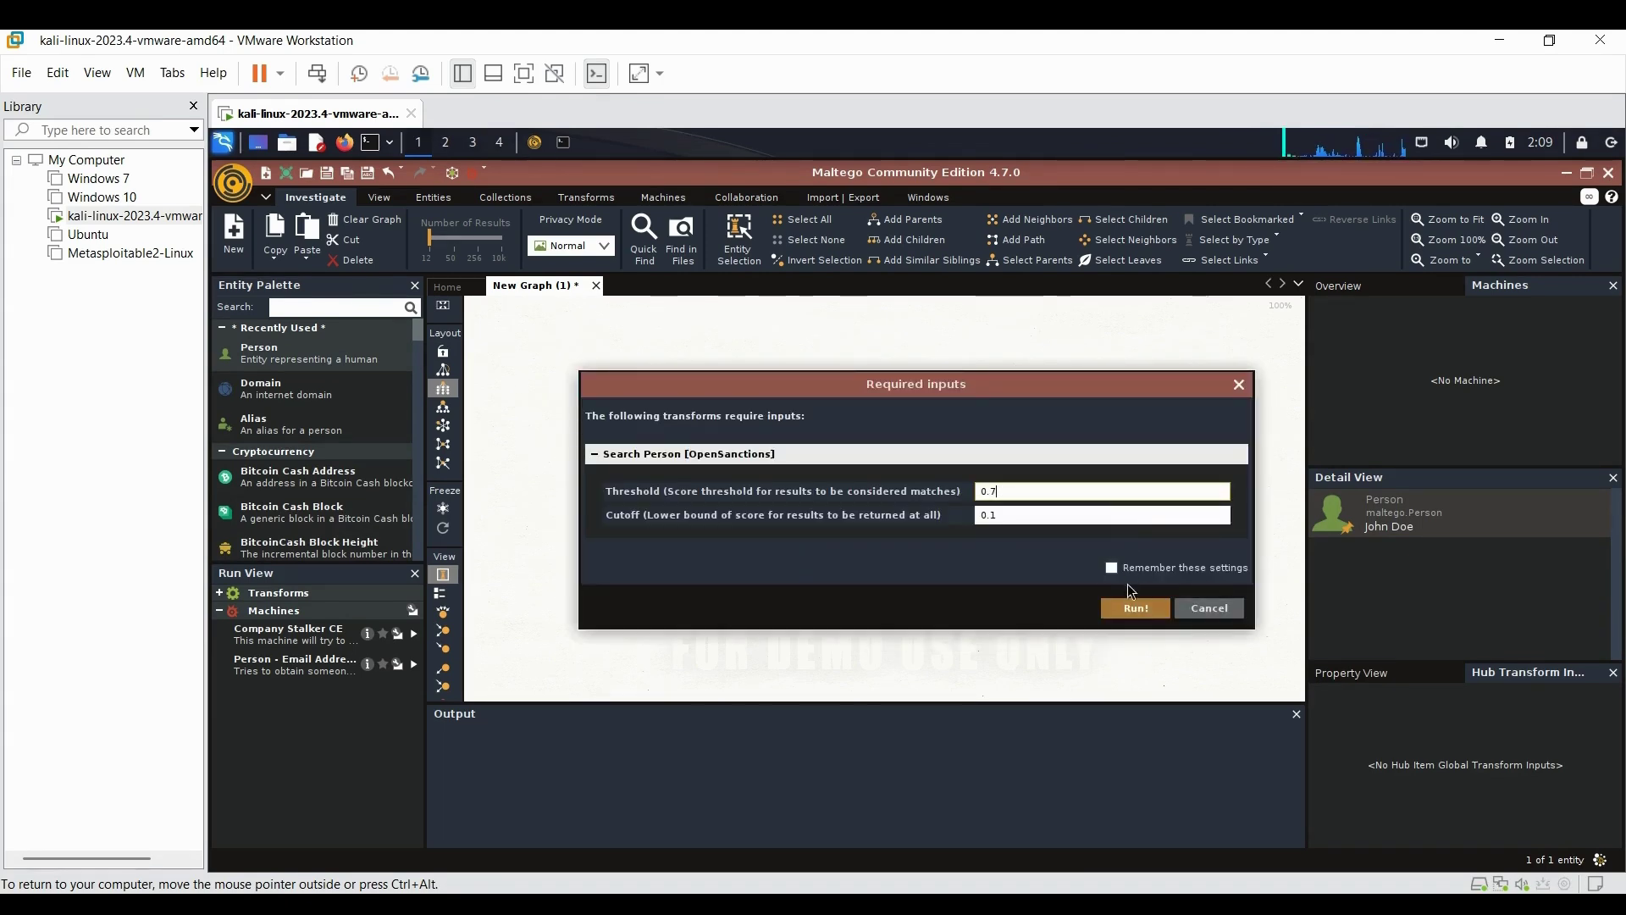
click(1133, 608)
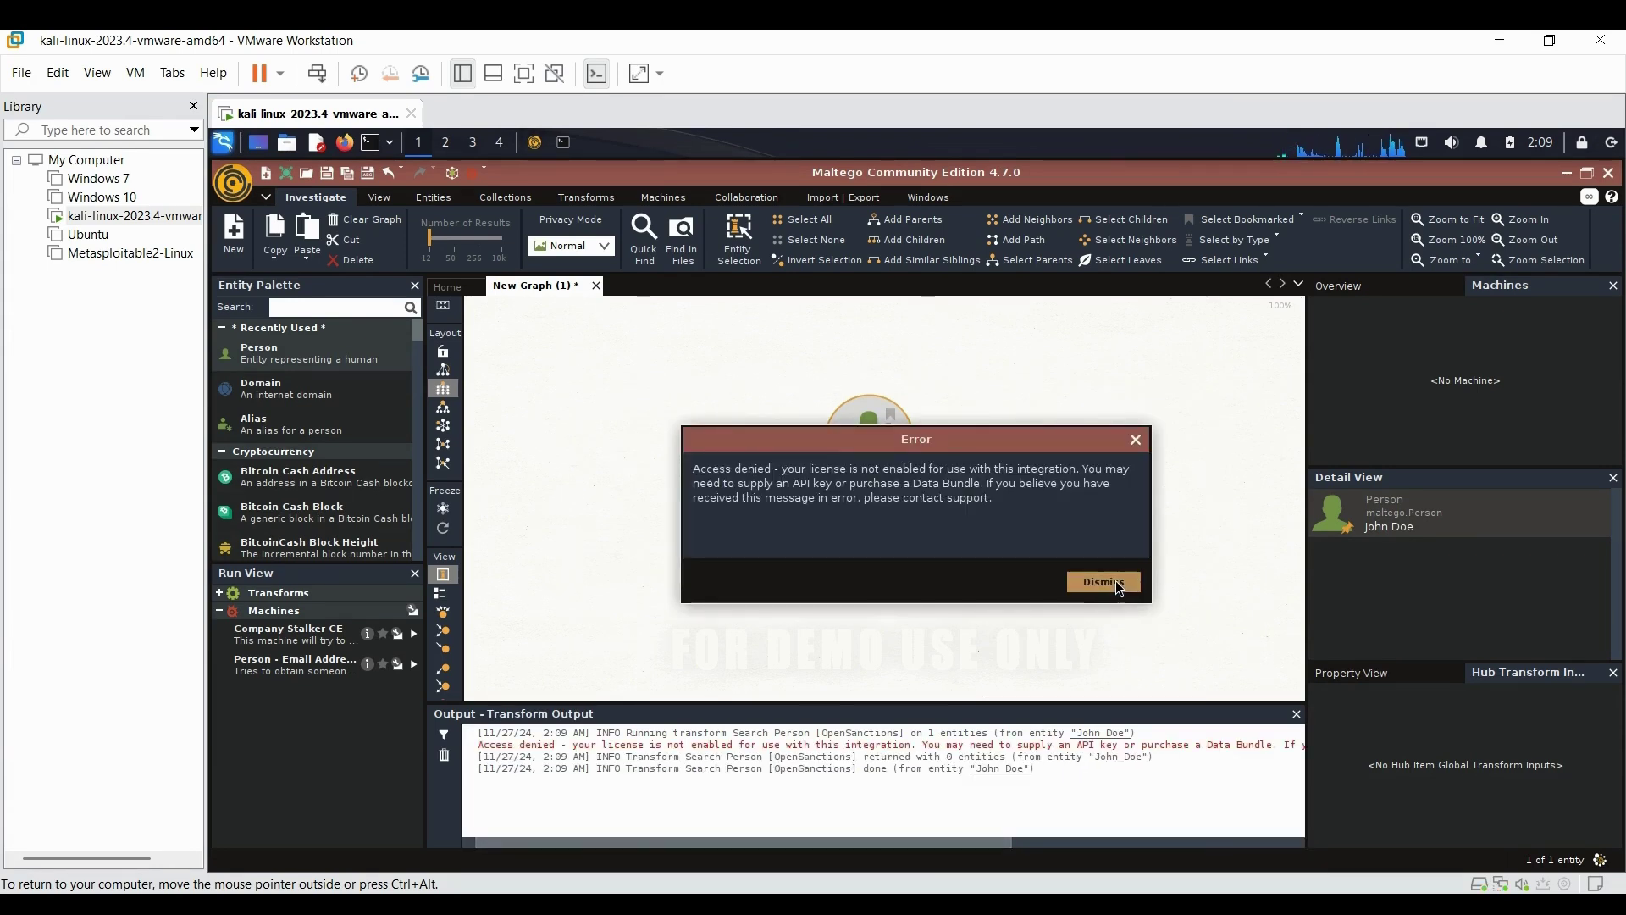
click(1115, 581)
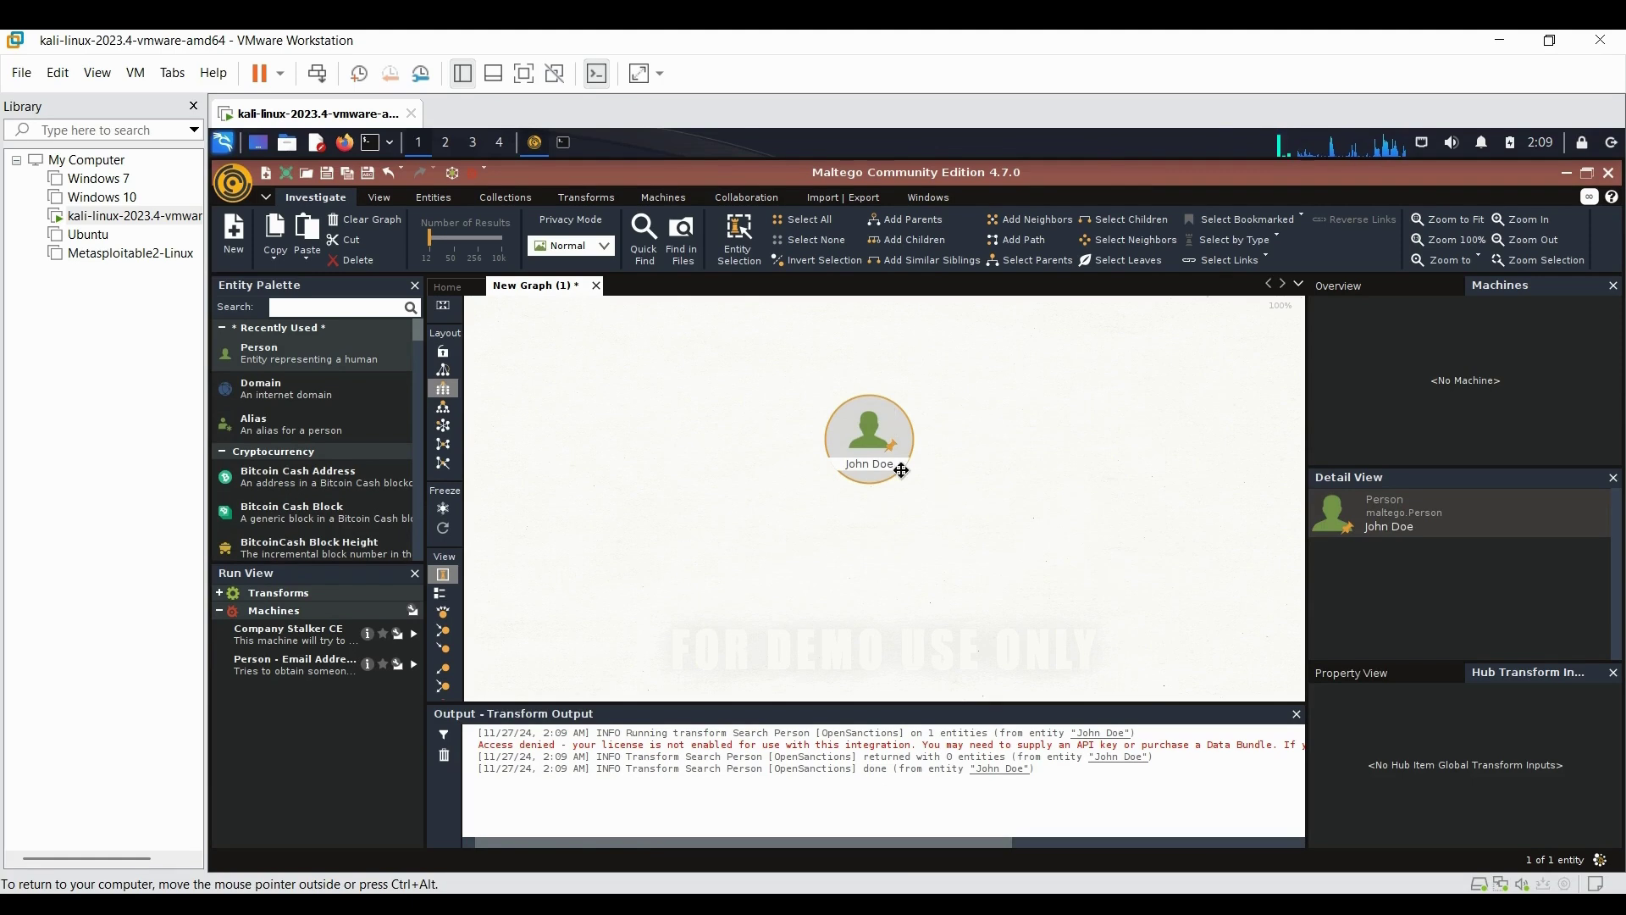
Run all Standard Transforms CE on the Person entity, keeping the default required inputs
right_click(862, 446)
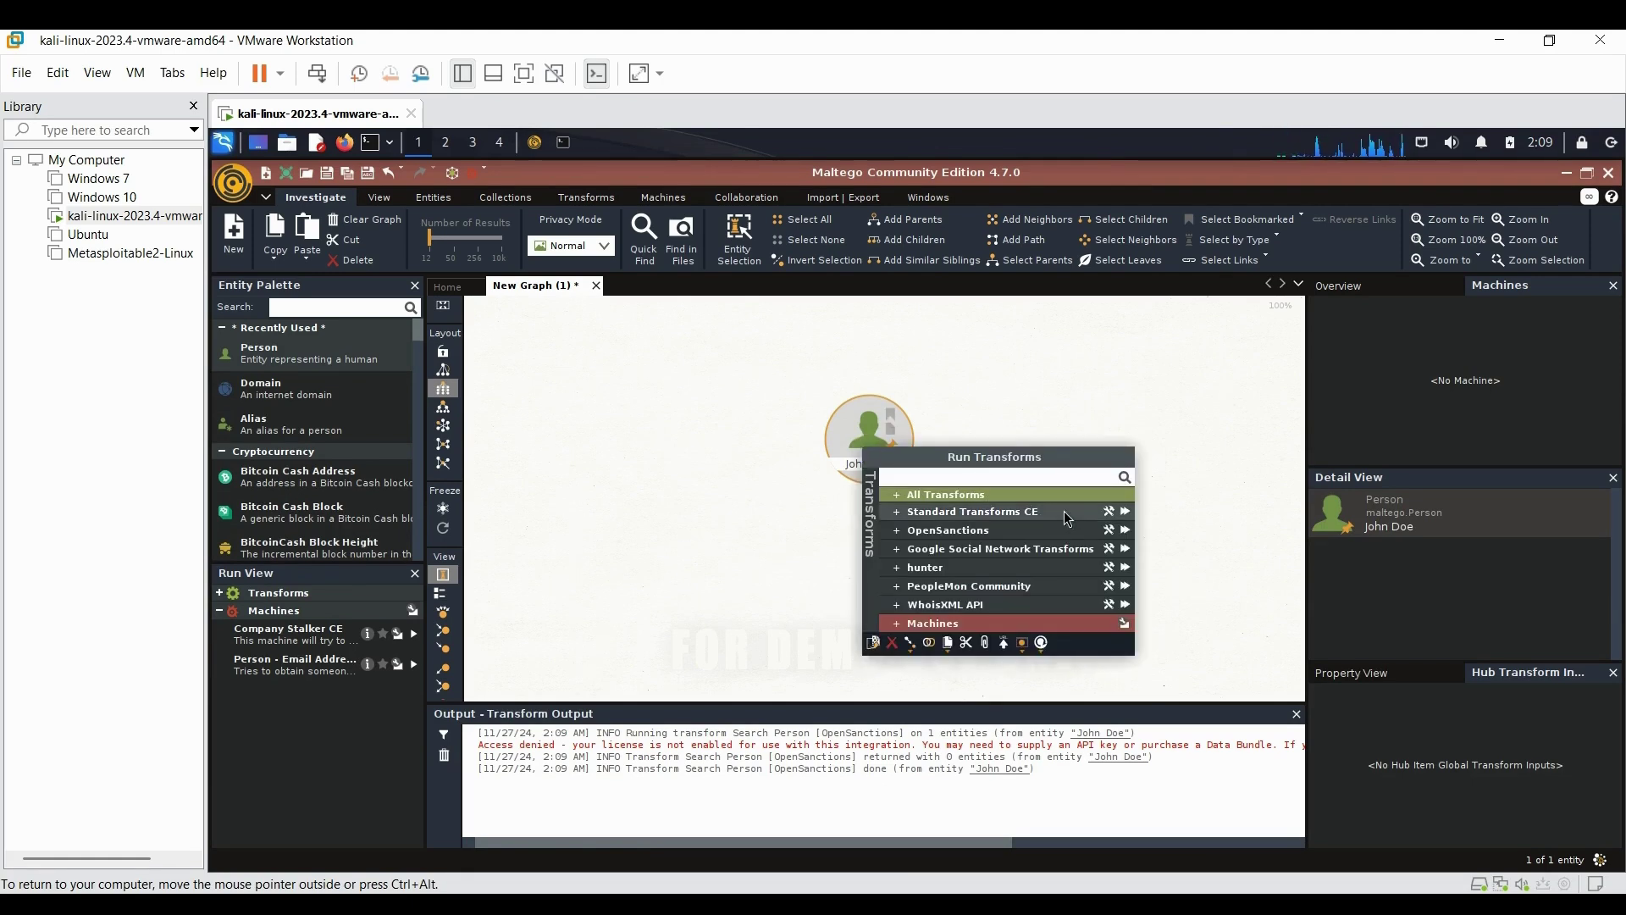
click(1124, 511)
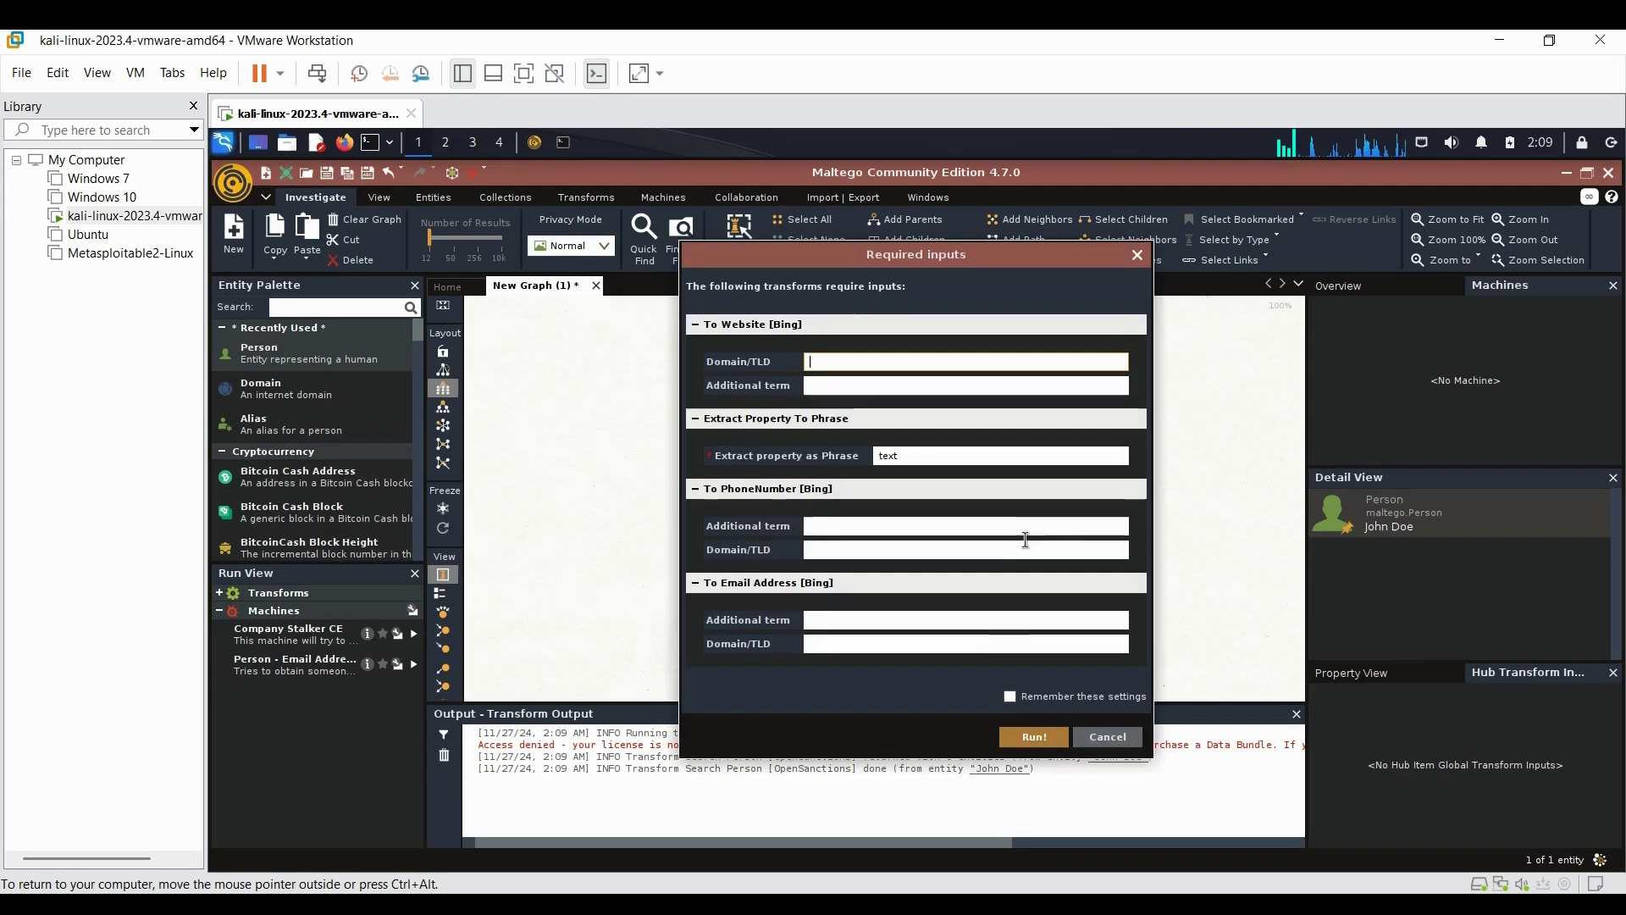
click(1029, 742)
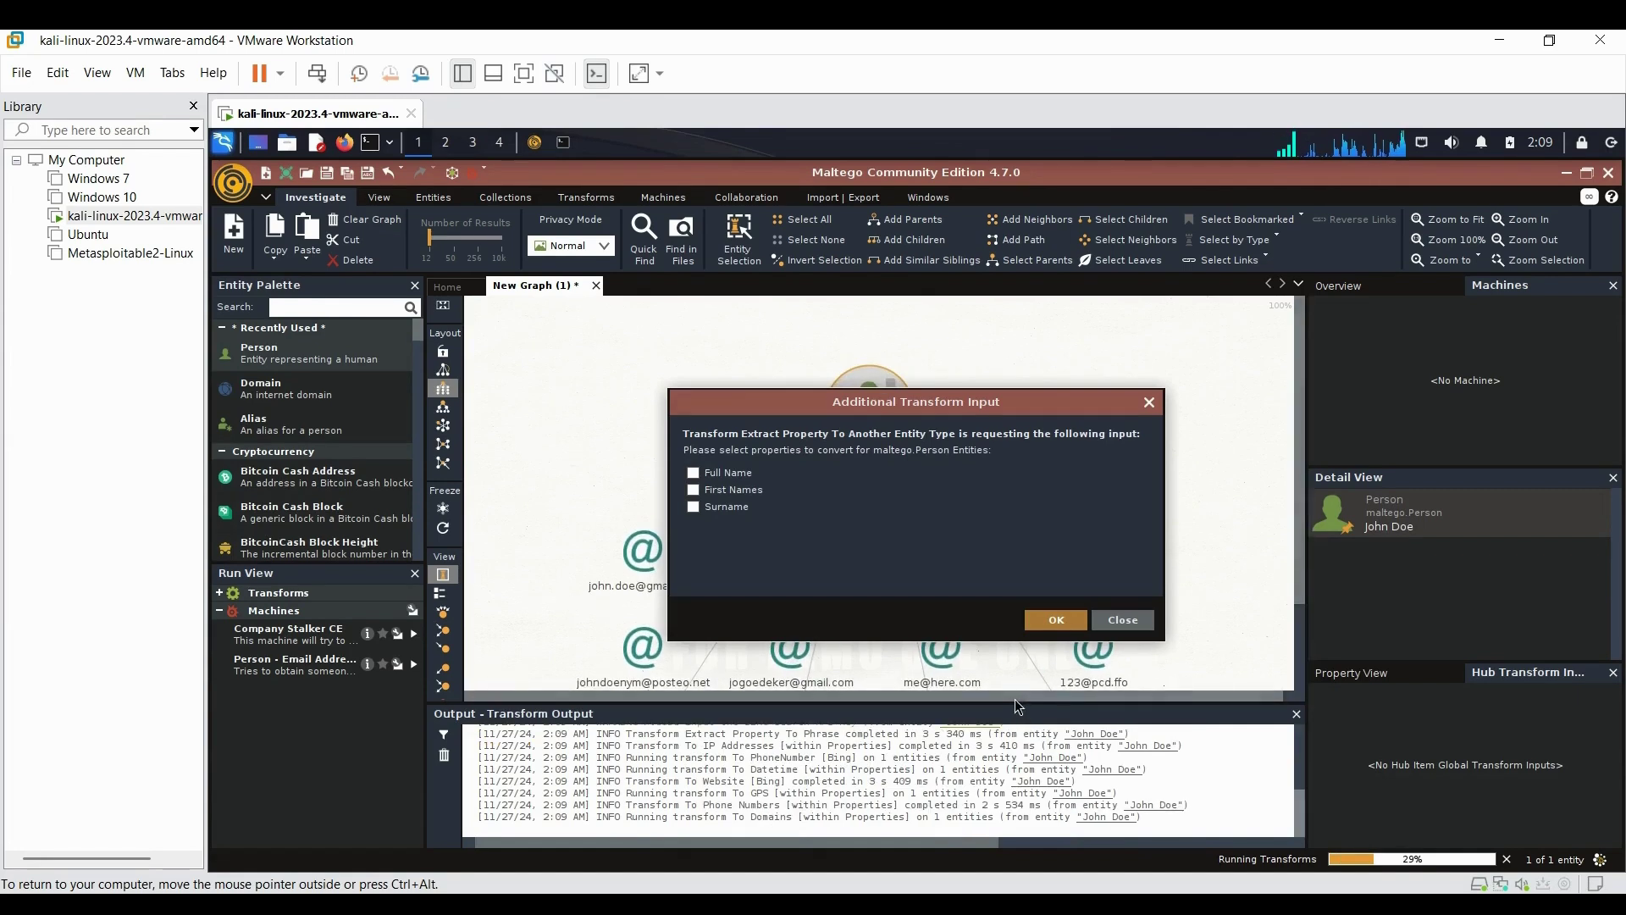
Extract the Person entity's Full Name, First Names and Surname properties to the target entity type maltego.AAAARecord
click(696, 508)
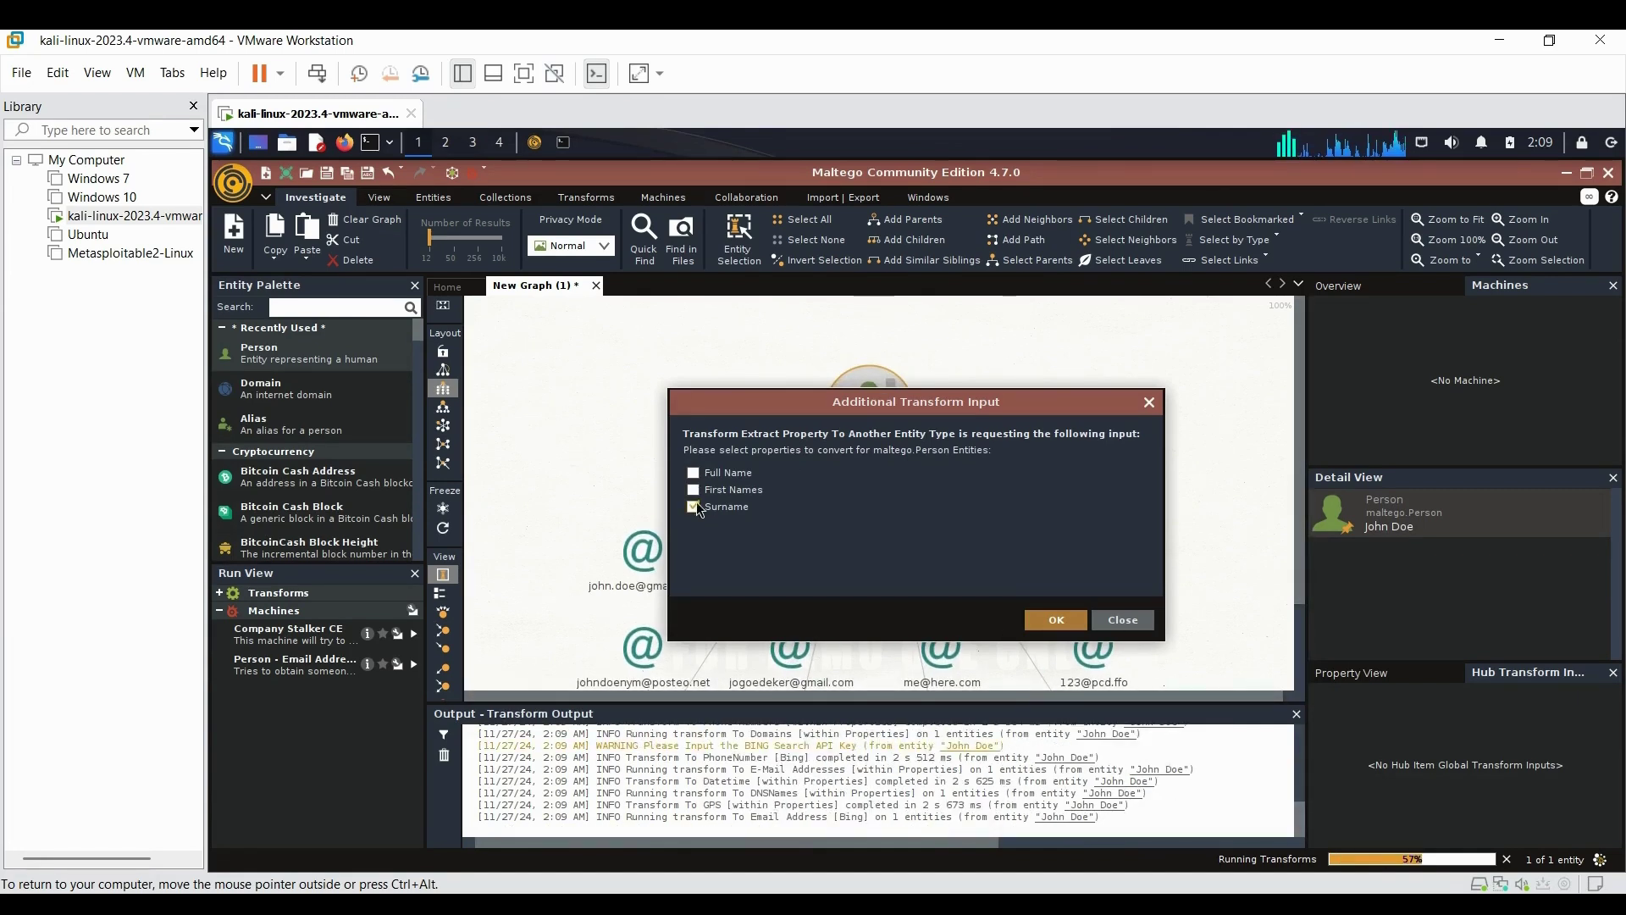
click(695, 487)
click(694, 474)
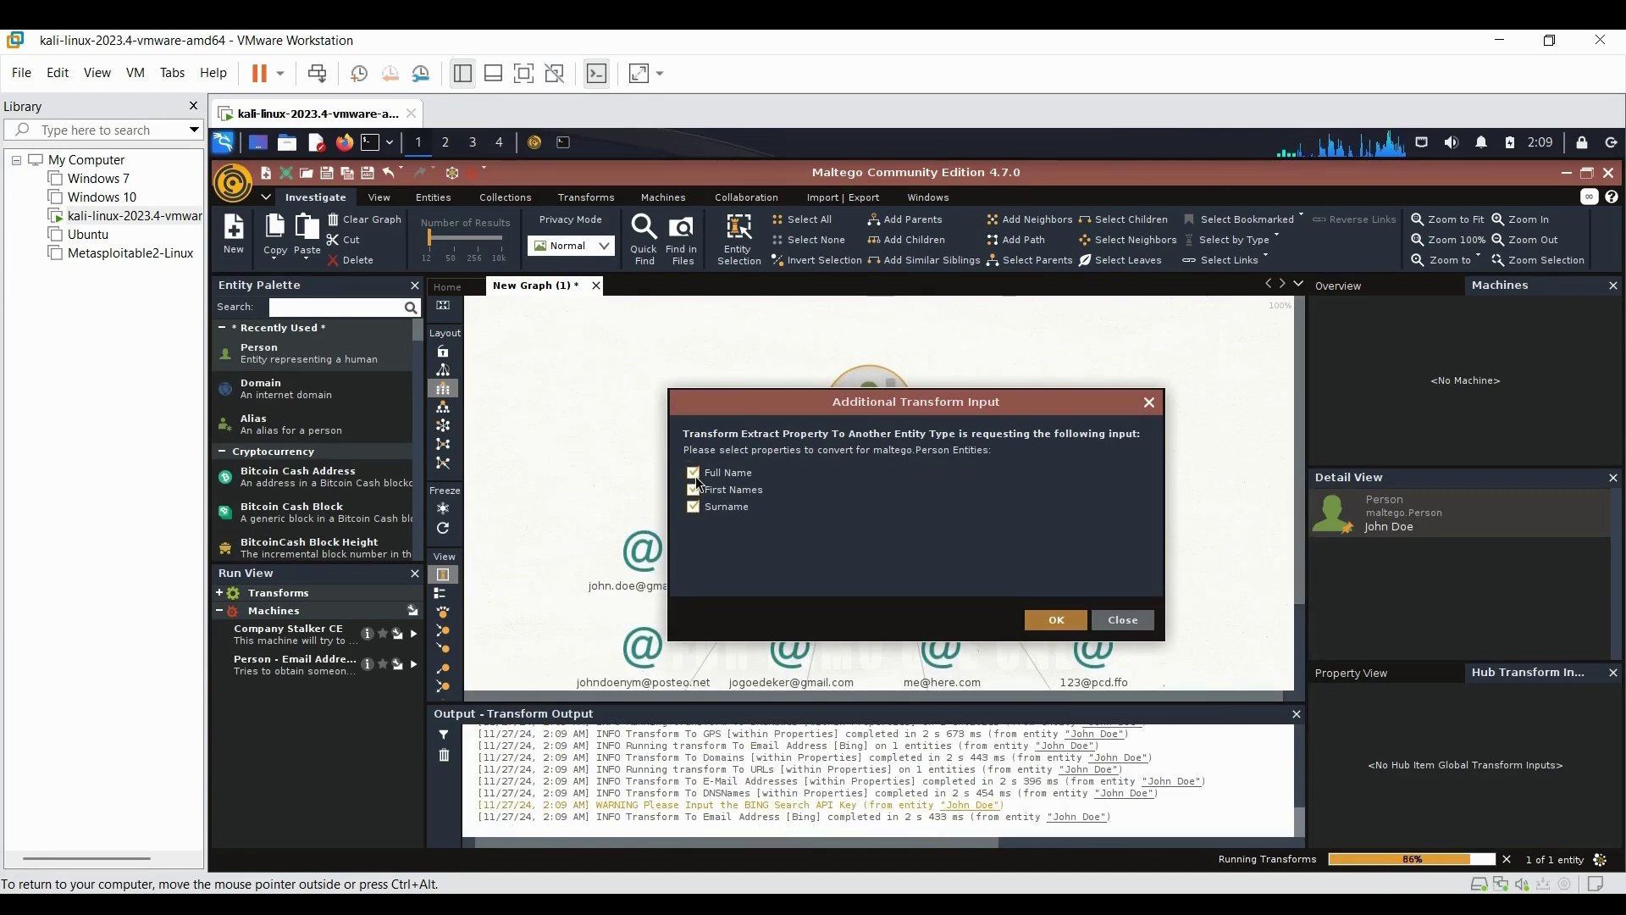
click(1039, 623)
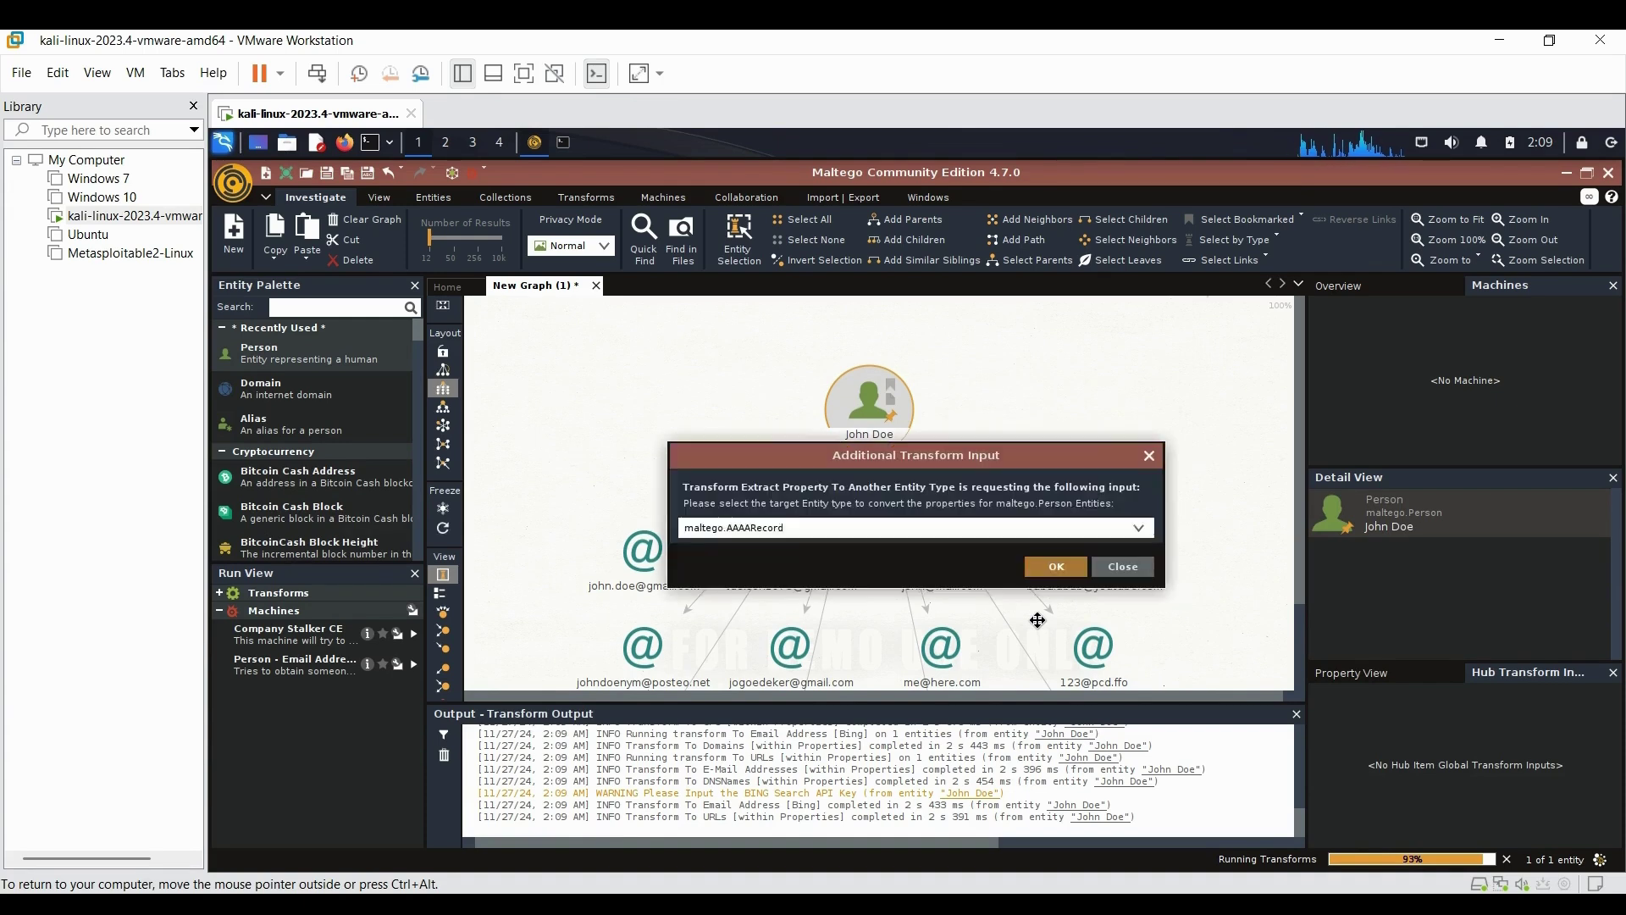
click(1042, 564)
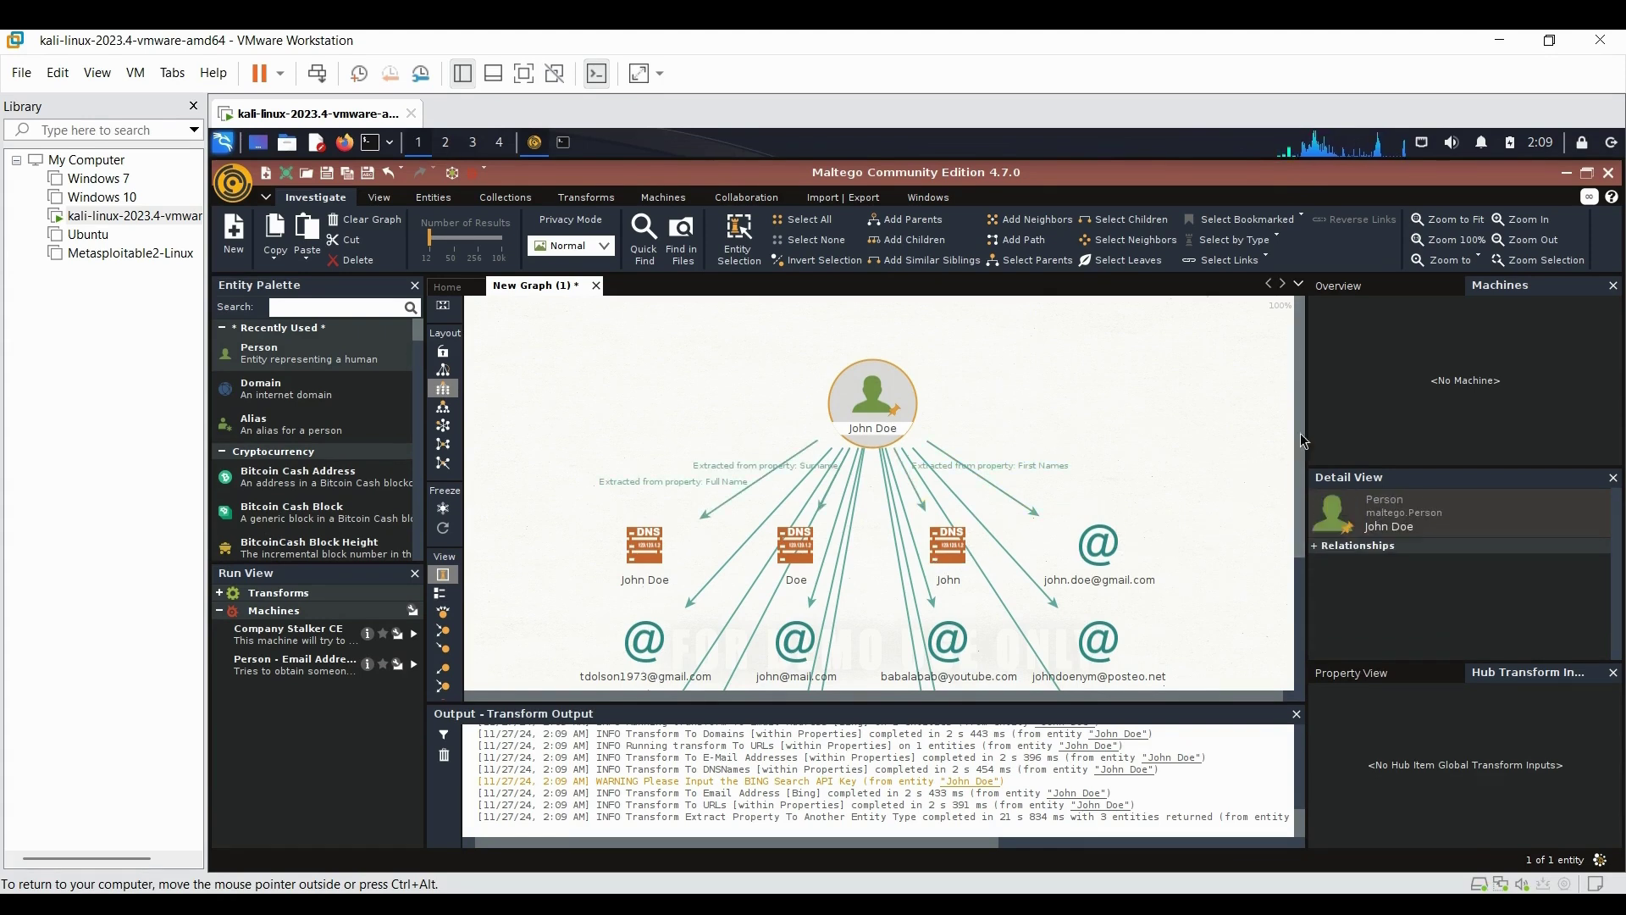
Examine the email addresses on the graph and view the details of the first-name and full-name AAAA Record entities
drag(1299, 425, 1298, 554)
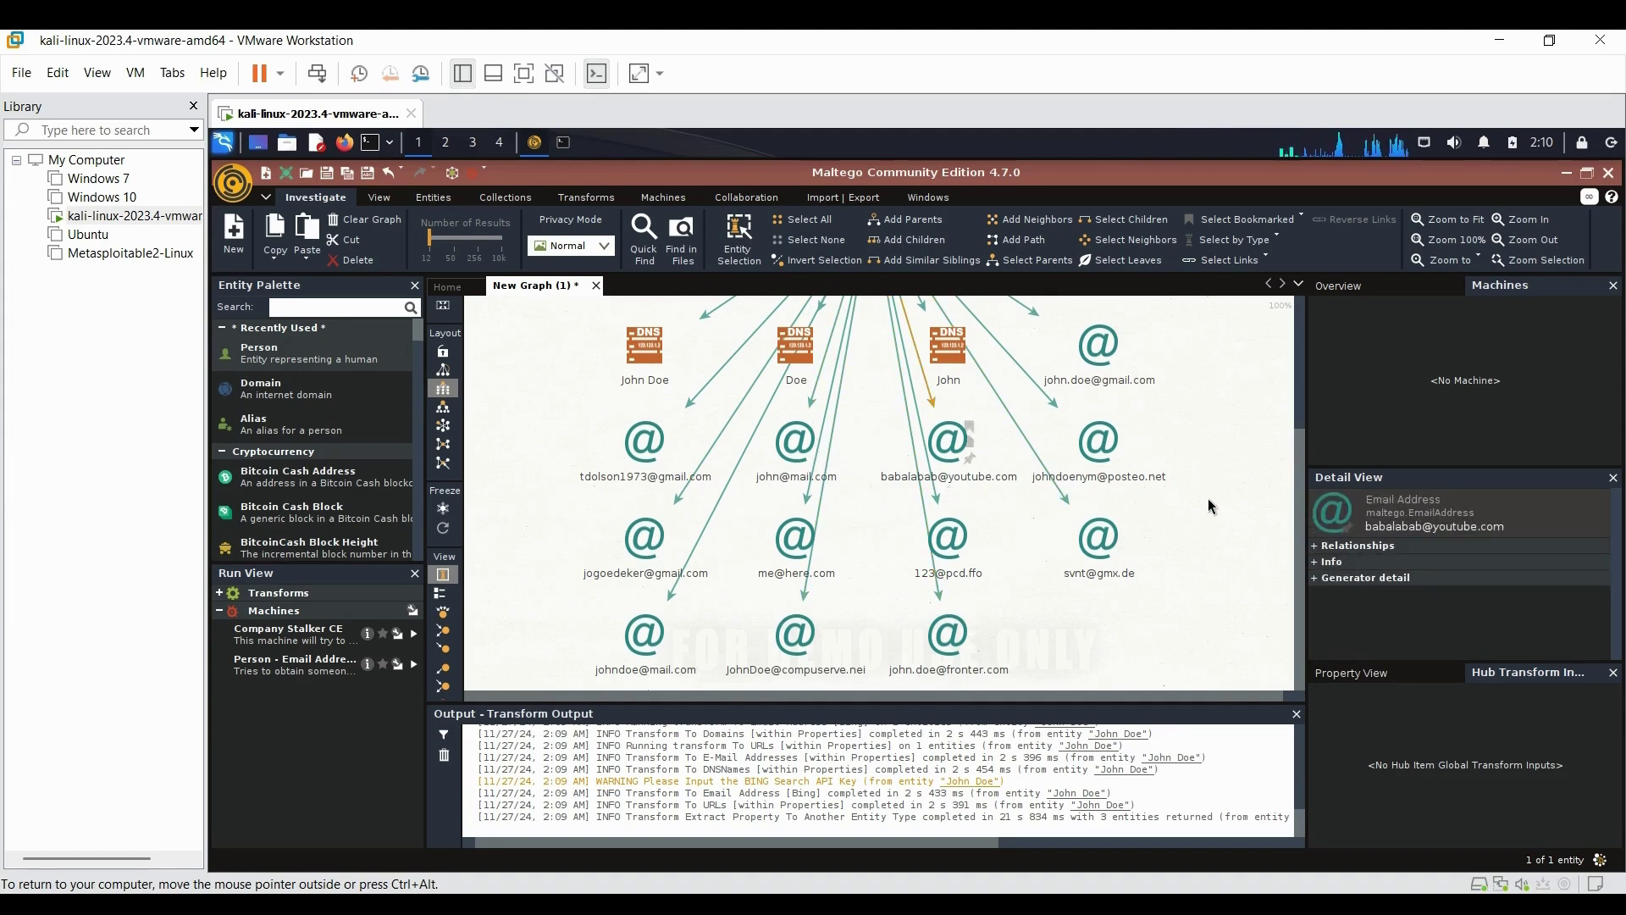
drag(1301, 497, 1292, 424)
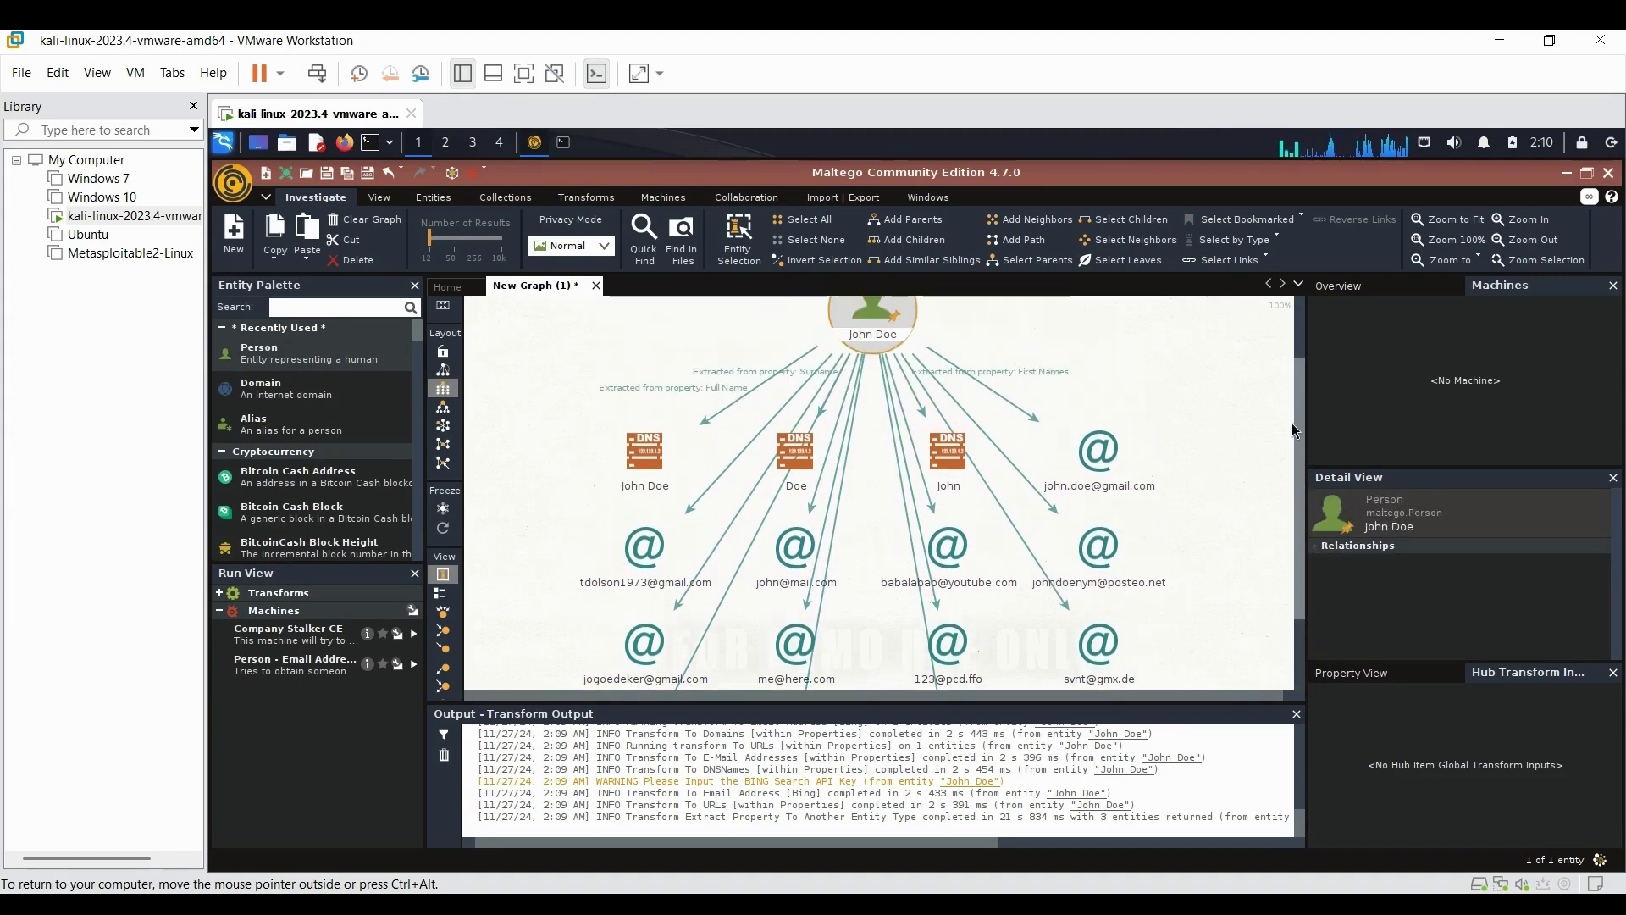
double_click(958, 450)
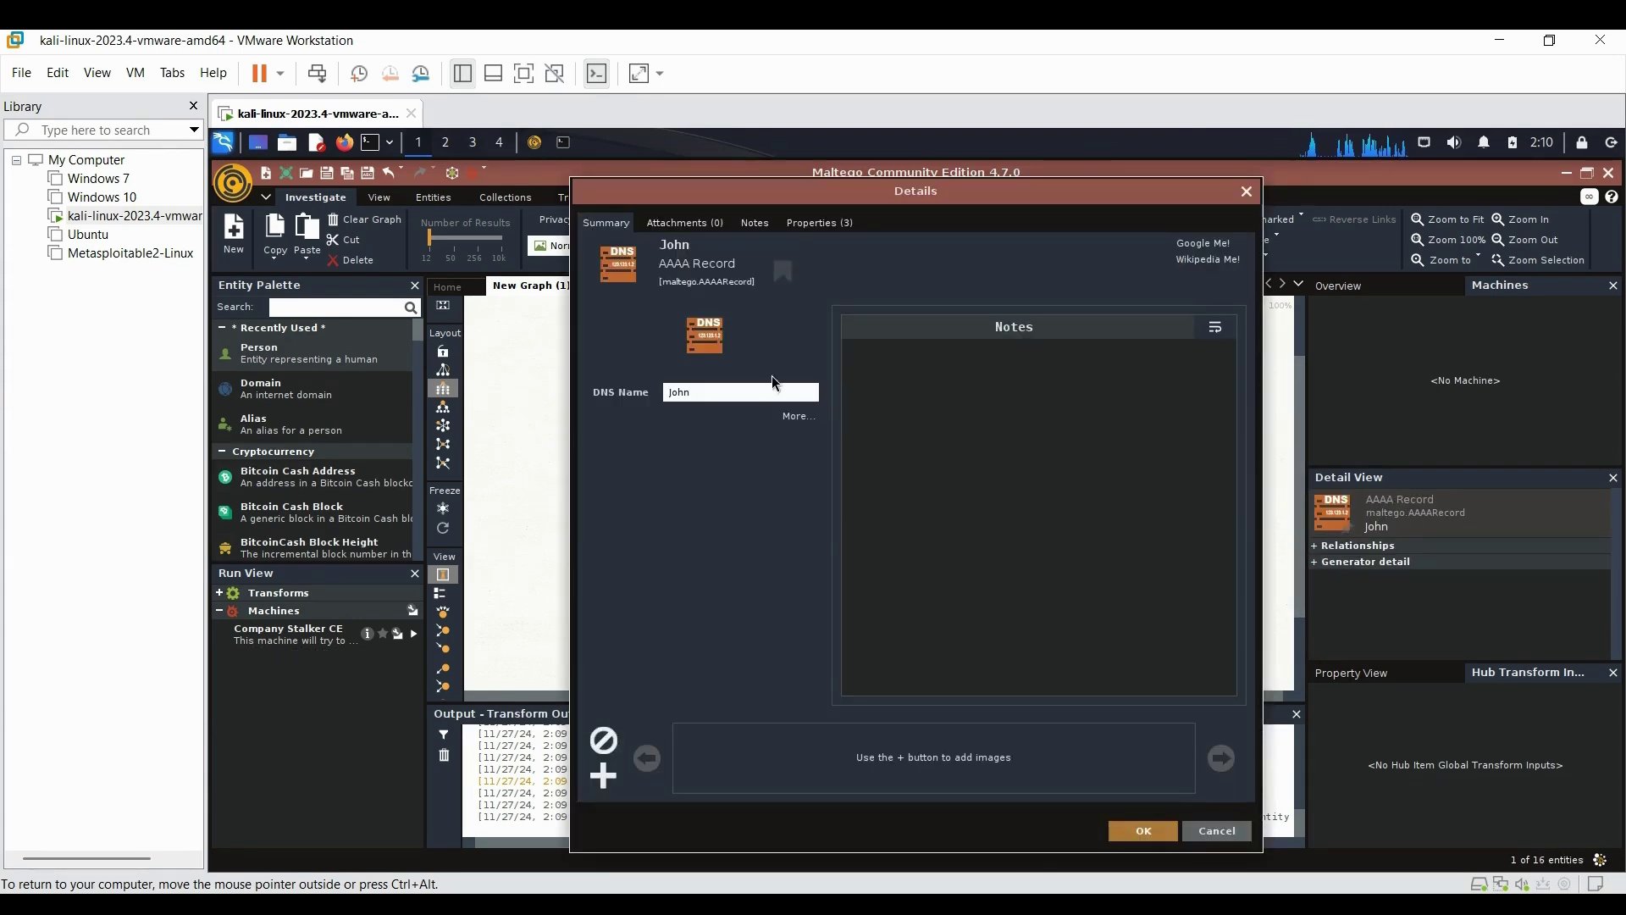
click(1218, 829)
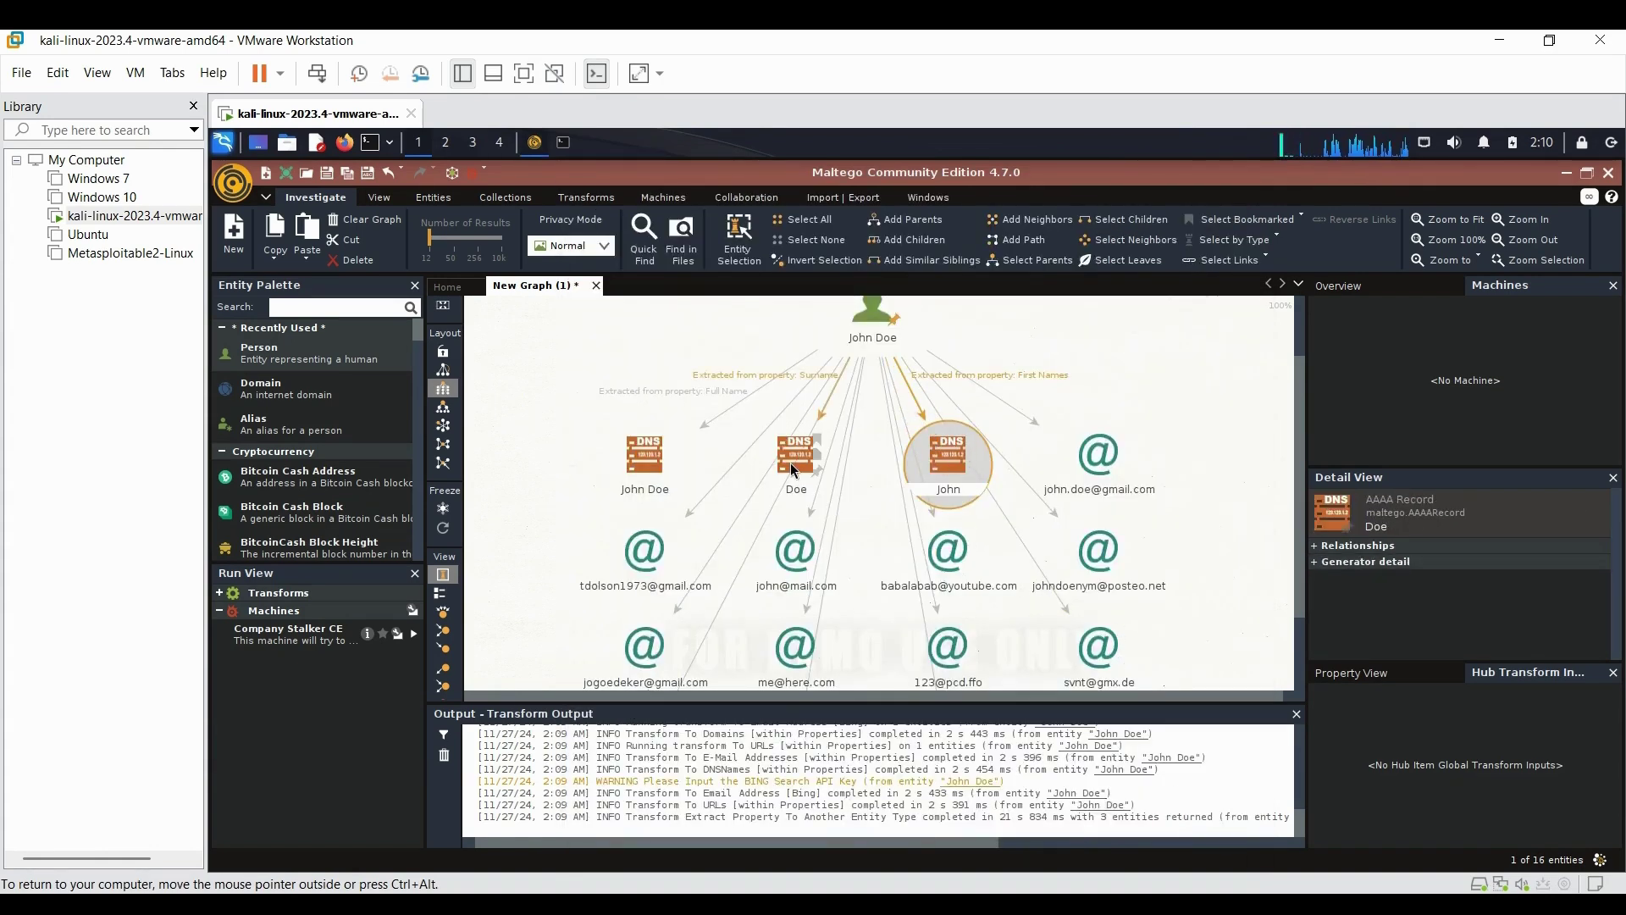
double_click(644, 459)
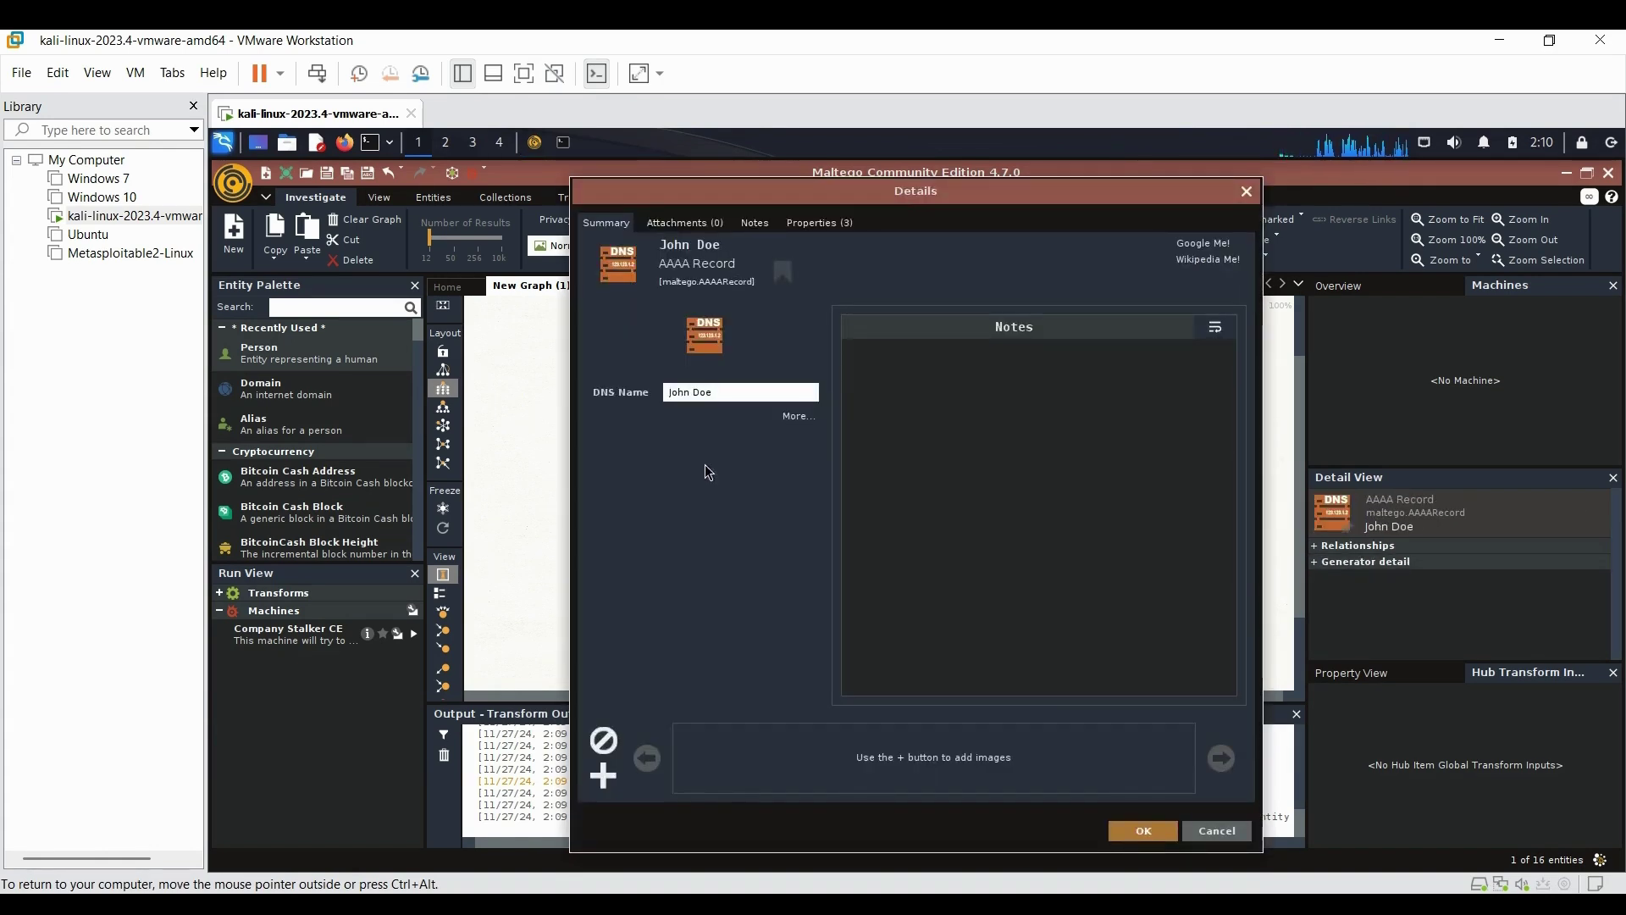
click(1247, 196)
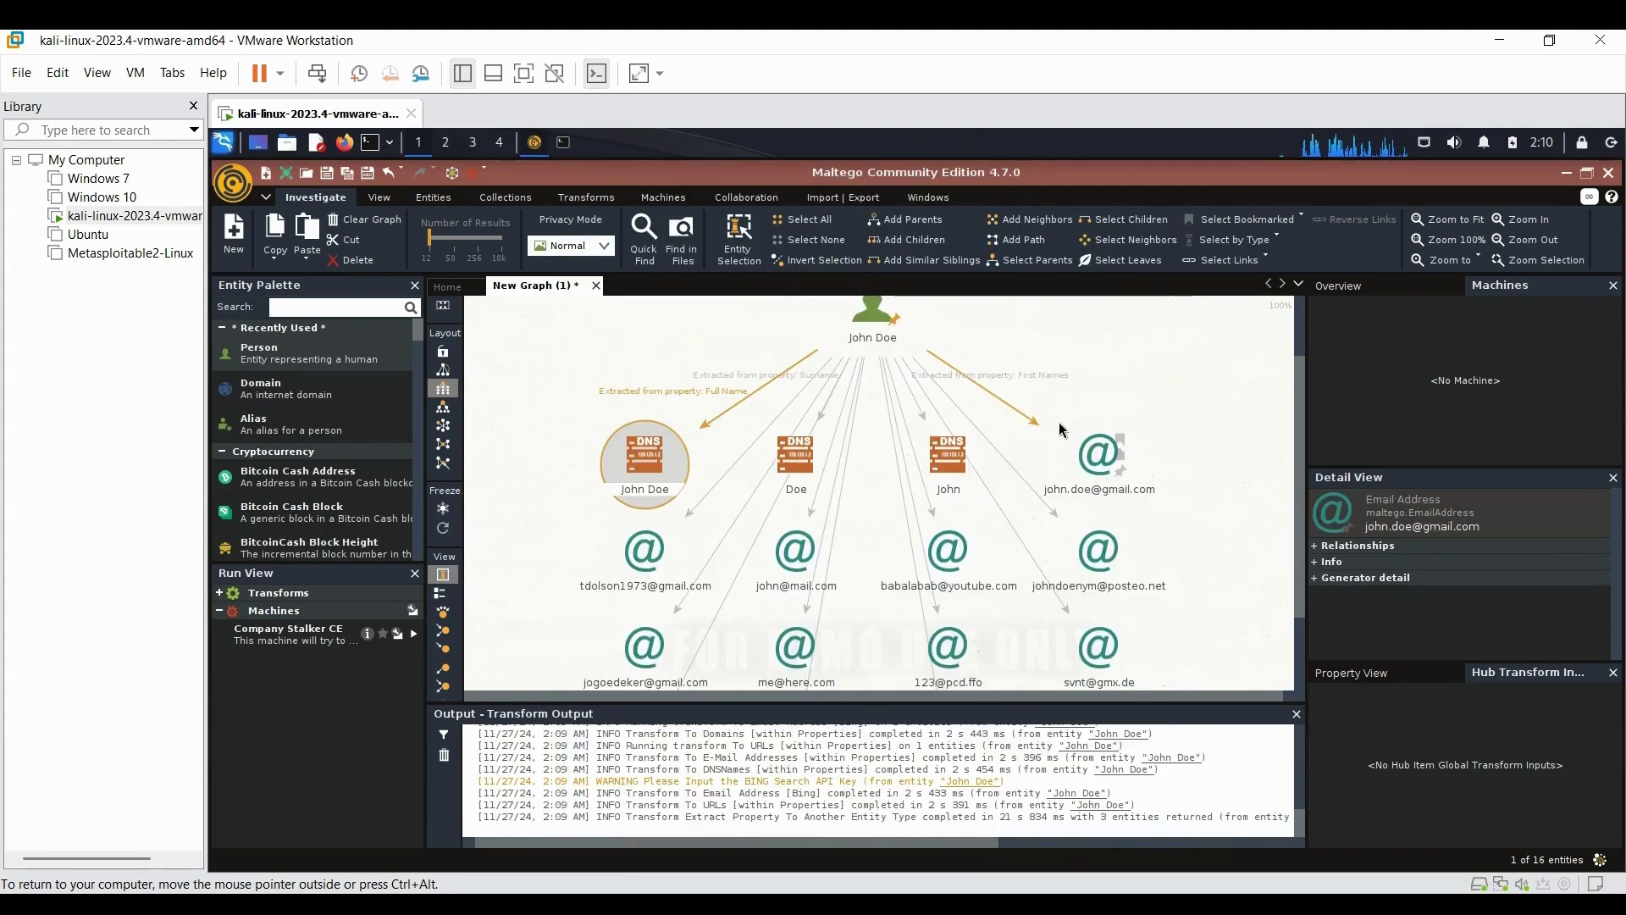